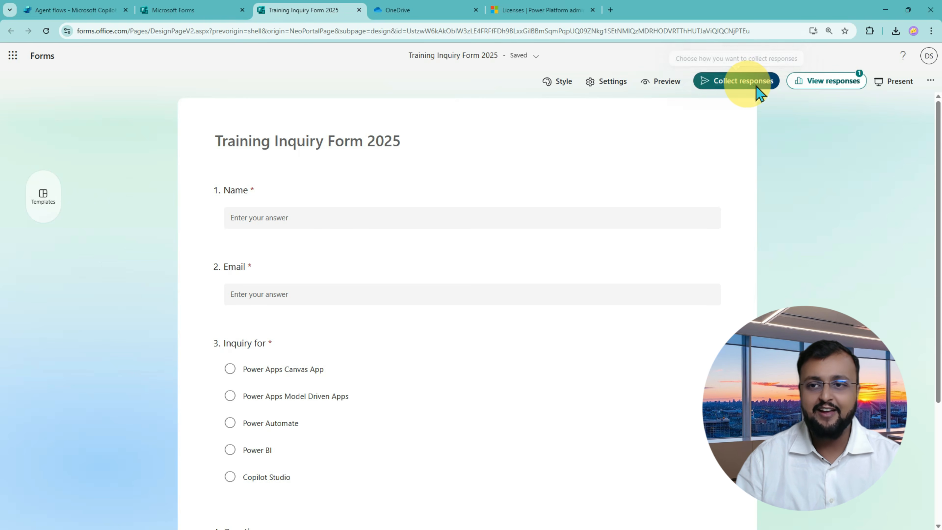
Open the Send and collect responses dialog for Training Inquiry Form 2025.
{"action": "left_click", "coordinate": [754, 89]}
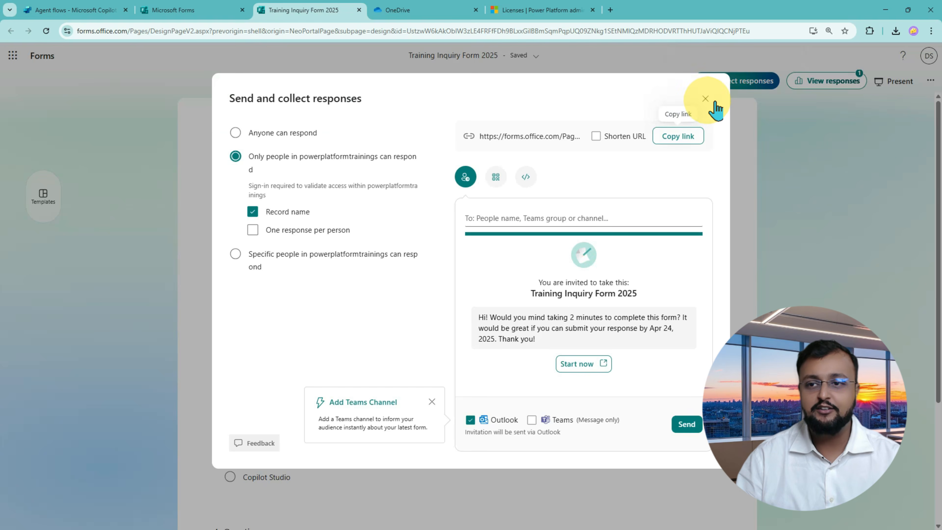
Close the sharing dialog and preview the form as a respondent, scrolling through its questions.
{"action": "left_click", "coordinate": [705, 98]}
{"action": "left_click", "coordinate": [679, 99]}
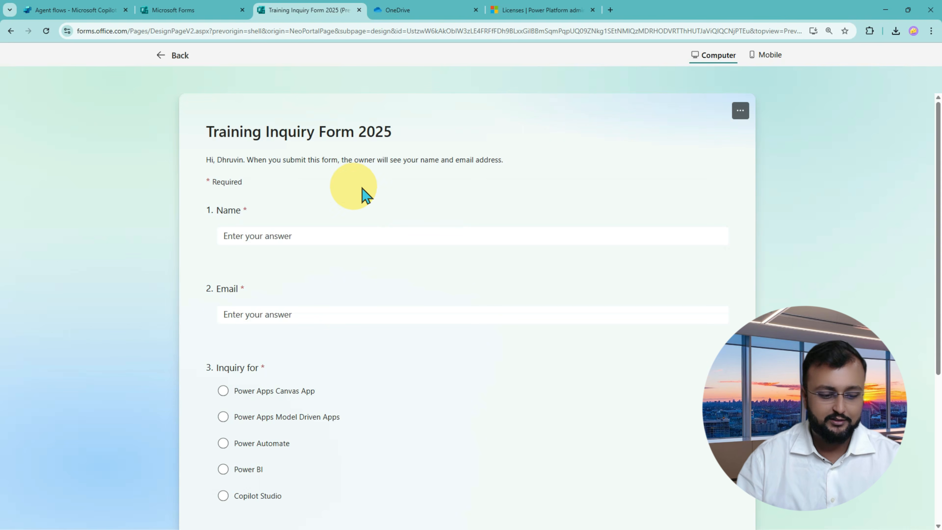
{"action": "scroll", "coordinate": [327, 235], "scroll_direction": "down", "scroll_amount": 1}
{"action": "scroll", "coordinate": [327, 235], "scroll_direction": "down", "scroll_amount": 2}
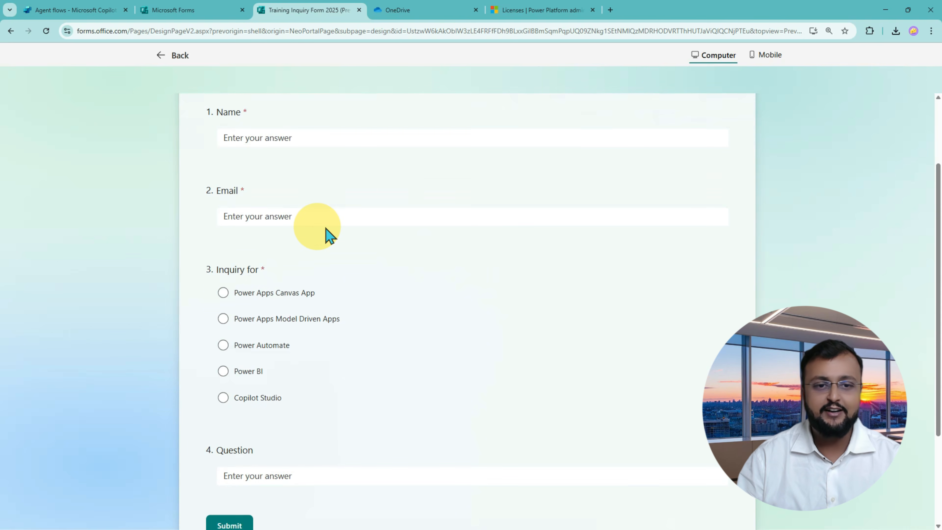
{"action": "scroll", "coordinate": [327, 234], "scroll_direction": "down", "scroll_amount": 3}
{"action": "scroll", "coordinate": [327, 234], "scroll_direction": "up", "scroll_amount": 2}
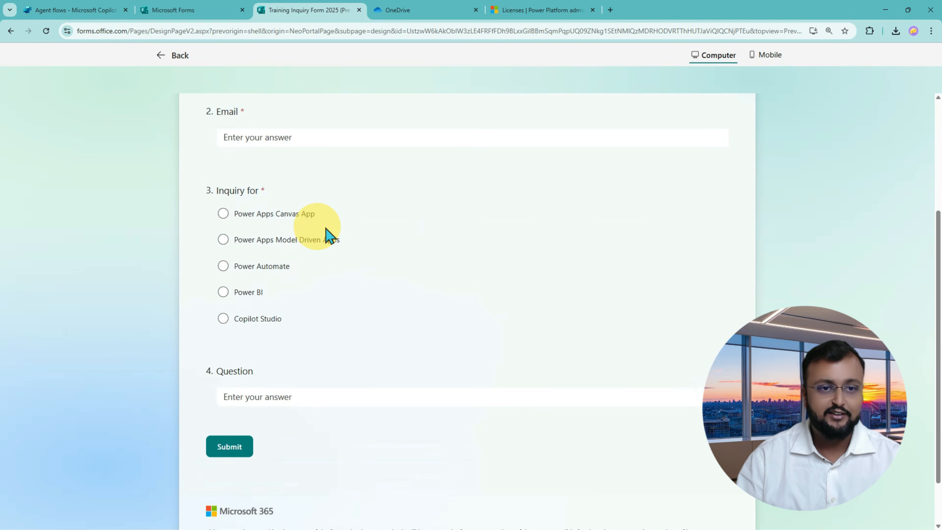
{"action": "scroll", "coordinate": [327, 234], "scroll_direction": "up", "scroll_amount": 5}
Mark up the Name, Email and Inquiry for questions in the preview, then clear the marks.
{"action": "key", "text": "ctrl+2"}
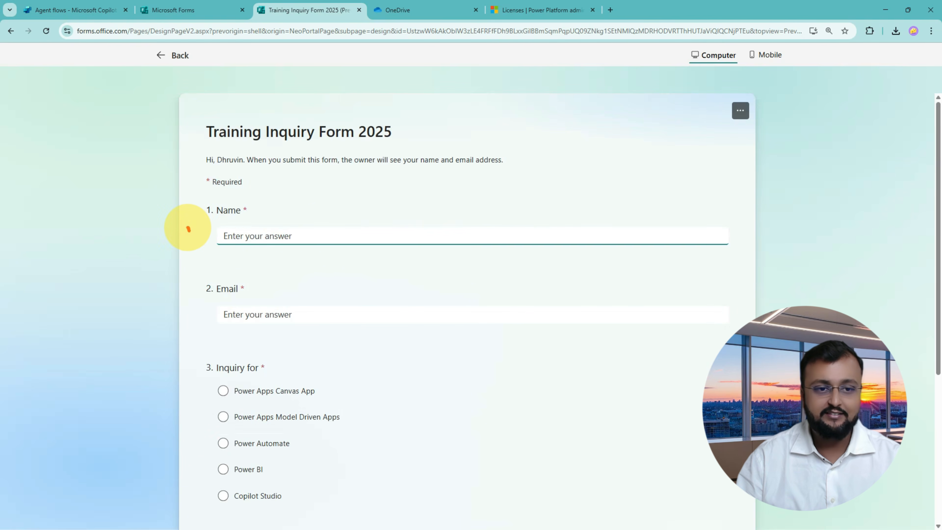
{"action": "left_click_drag", "start_coordinate": [187, 227], "coordinate": [211, 225]}
{"action": "left_click_drag", "start_coordinate": [185, 308], "coordinate": [210, 304]}
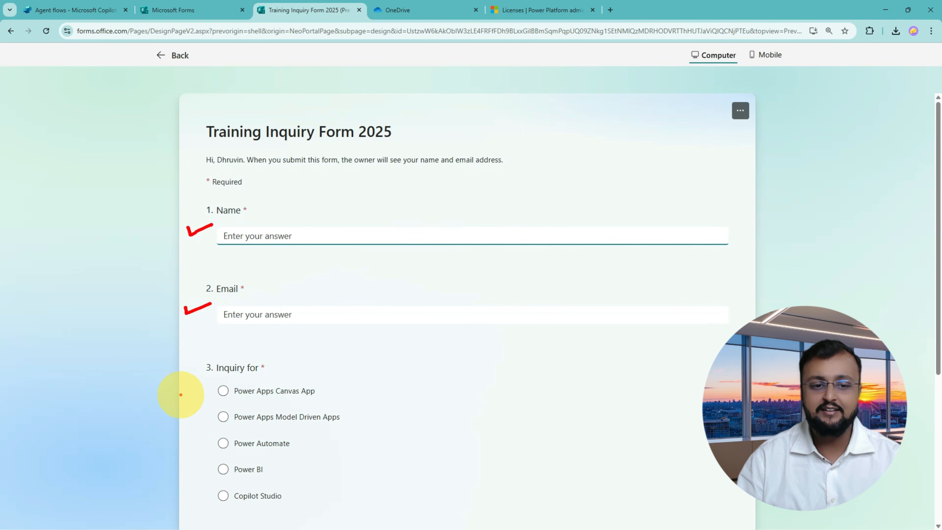
{"action": "left_click_drag", "start_coordinate": [181, 396], "coordinate": [208, 390]}
{"action": "key", "text": "Escape"}
Scroll down to the remaining Question field, then return to Copilot Studio's Agent flows list.
{"action": "scroll", "coordinate": [371, 356], "scroll_direction": "down", "scroll_amount": 1}
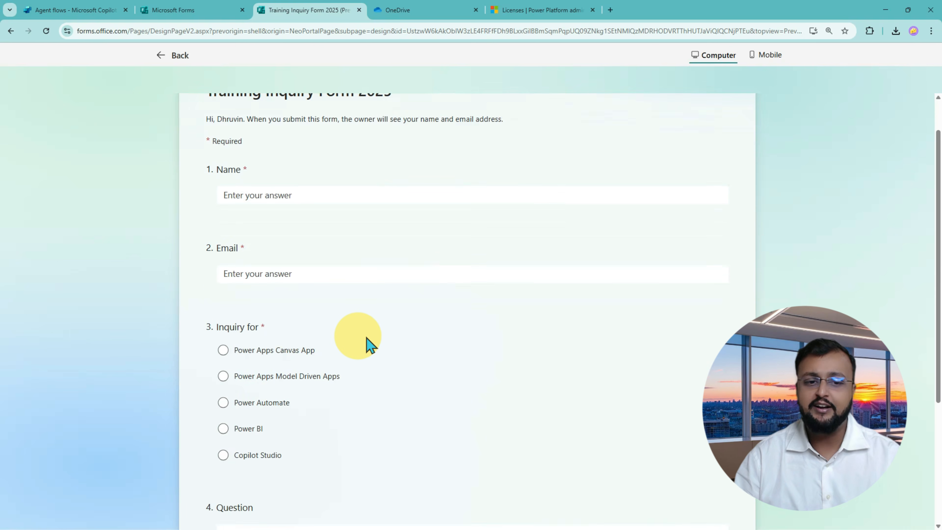
{"action": "scroll", "coordinate": [367, 342], "scroll_direction": "down", "scroll_amount": 1}
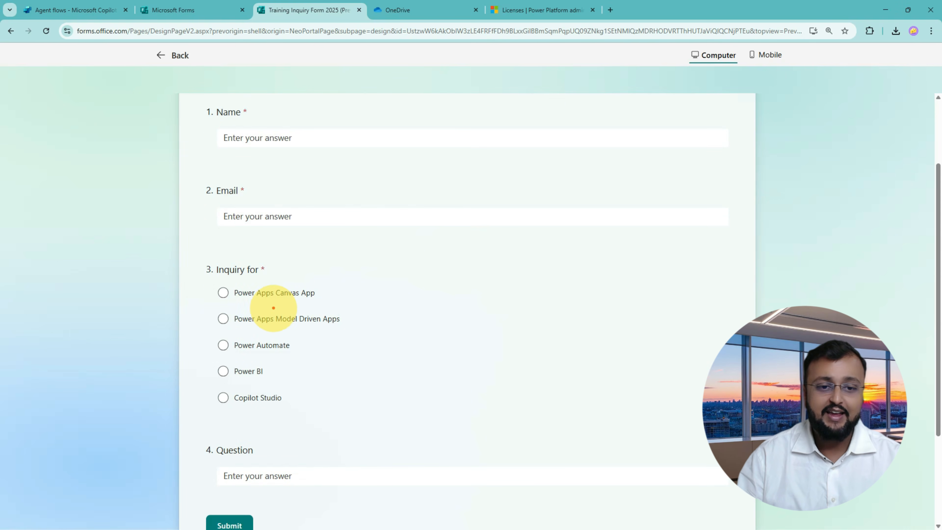
{"action": "mouse_move", "coordinate": [274, 303]}
{"action": "left_mouse_down"}
{"action": "mouse_move", "coordinate": [300, 301]}
{"action": "mouse_move", "coordinate": [319, 326]}
{"action": "left_mouse_up"}
{"action": "mouse_move", "coordinate": [268, 357]}
{"action": "left_mouse_down"}
{"action": "mouse_move", "coordinate": [296, 356]}
{"action": "mouse_move", "coordinate": [254, 386]}
{"action": "mouse_move", "coordinate": [253, 414]}
{"action": "left_mouse_up"}
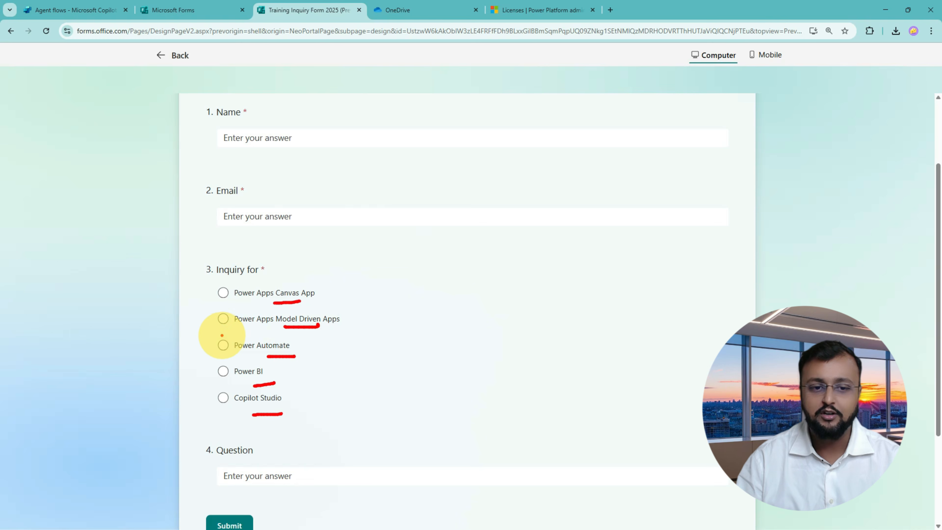
{"action": "left_click_drag", "start_coordinate": [189, 328], "coordinate": [228, 315]}
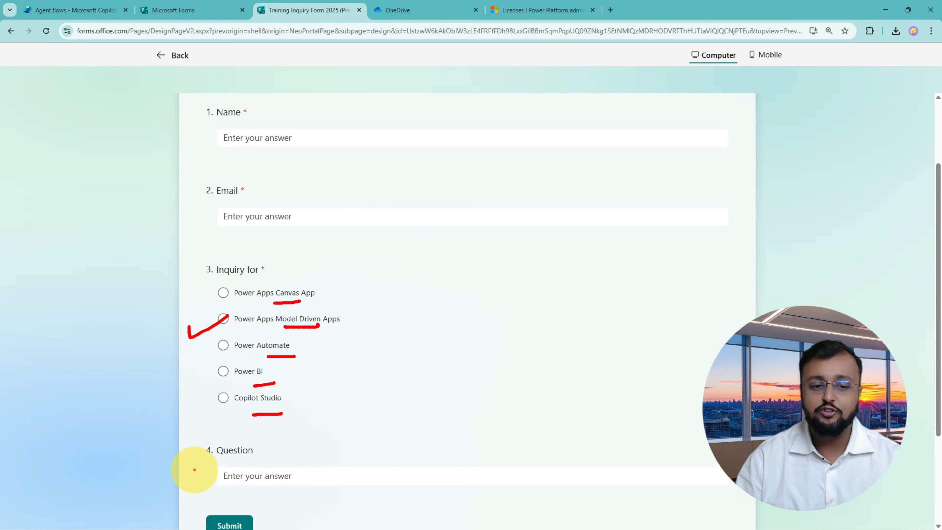
{"action": "mouse_move", "coordinate": [189, 472]}
{"action": "left_mouse_down"}
{"action": "mouse_move", "coordinate": [292, 484]}
{"action": "mouse_move", "coordinate": [302, 525]}
{"action": "mouse_move", "coordinate": [276, 525]}
{"action": "mouse_move", "coordinate": [276, 514]}
{"action": "left_mouse_up"}
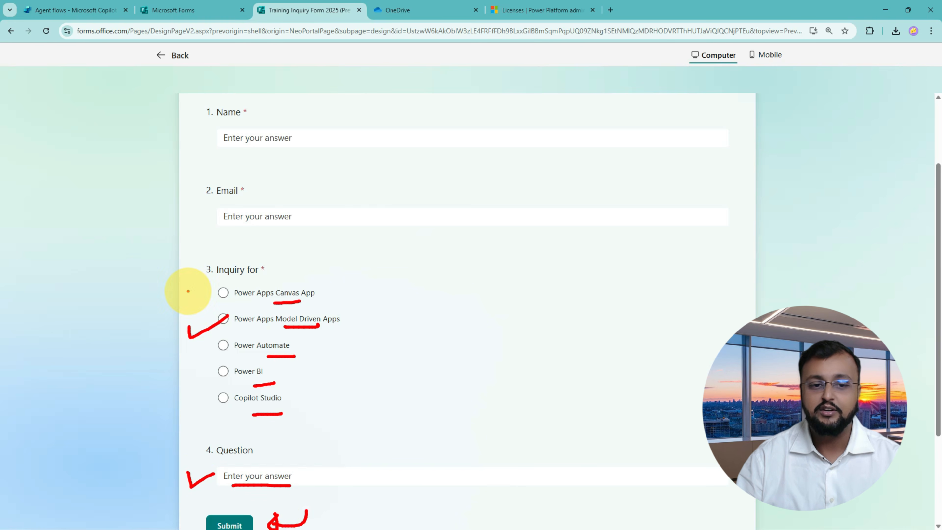
{"action": "mouse_move", "coordinate": [251, 330]}
{"action": "left_mouse_down"}
{"action": "mouse_move", "coordinate": [239, 330]}
{"action": "mouse_move", "coordinate": [247, 305]}
{"action": "mouse_move", "coordinate": [252, 331]}
{"action": "left_mouse_up"}
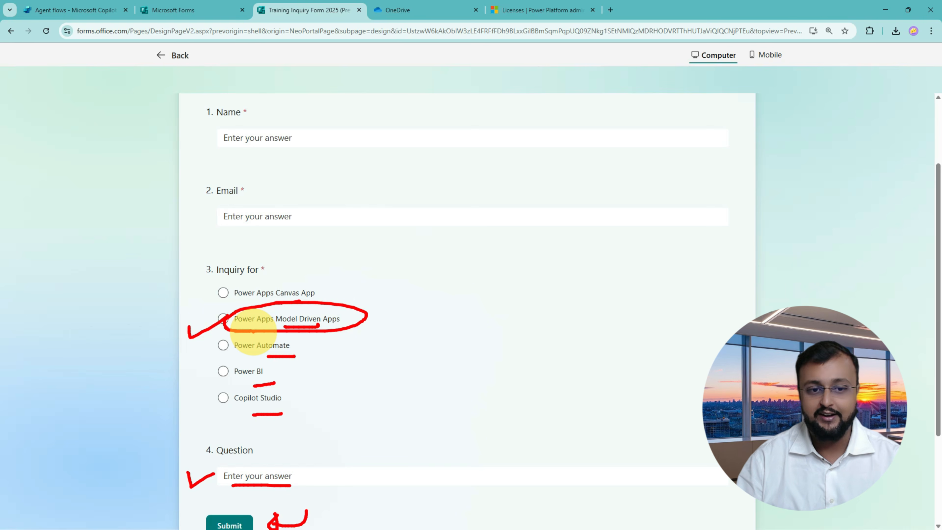
{"action": "mouse_move", "coordinate": [382, 264]}
{"action": "left_mouse_down"}
{"action": "mouse_move", "coordinate": [406, 265]}
{"action": "mouse_move", "coordinate": [417, 376]}
{"action": "mouse_move", "coordinate": [373, 424]}
{"action": "left_mouse_up"}
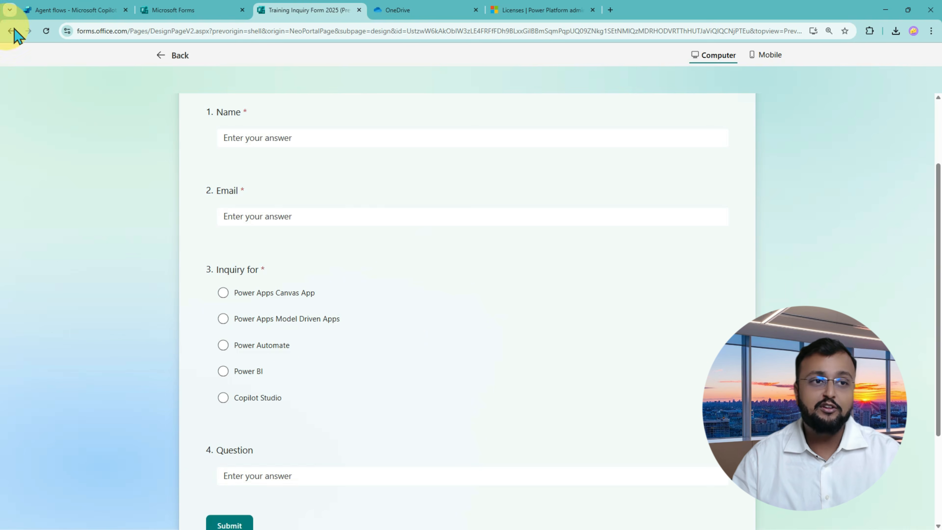
{"action": "left_click", "coordinate": [63, 10]}
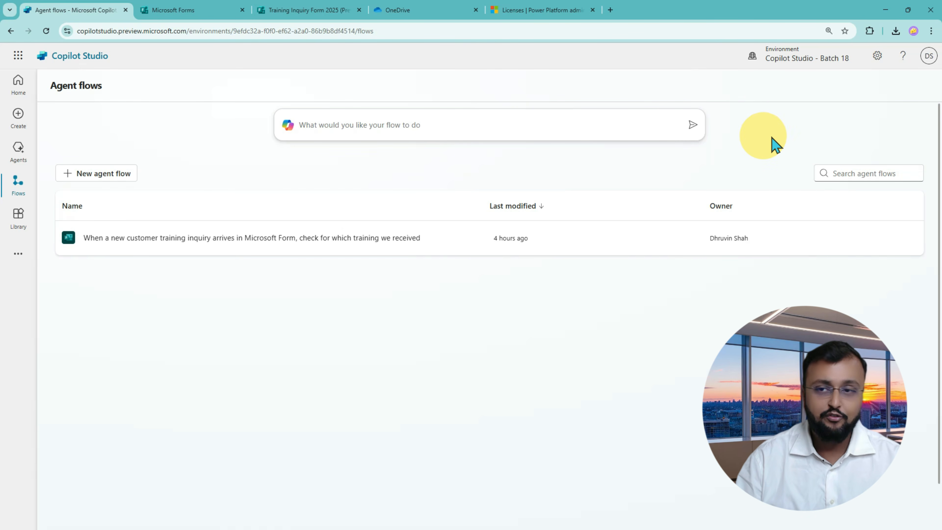
Open the Power Platform admin center from Copilot Studio settings and go to its Licensing page.
{"action": "mouse_move", "coordinate": [768, 62]}
{"action": "left_mouse_down"}
{"action": "mouse_move", "coordinate": [845, 61]}
{"action": "mouse_move", "coordinate": [836, 70]}
{"action": "mouse_move", "coordinate": [811, 67]}
{"action": "mouse_move", "coordinate": [818, 52]}
{"action": "mouse_move", "coordinate": [830, 57]}
{"action": "mouse_move", "coordinate": [799, 63]}
{"action": "mouse_move", "coordinate": [804, 74]}
{"action": "left_mouse_up"}
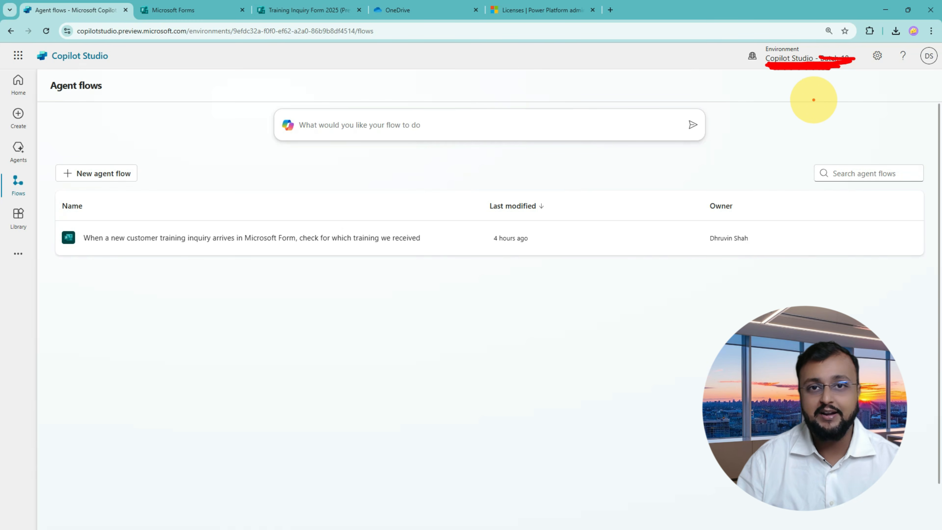
{"action": "left_click", "coordinate": [879, 56]}
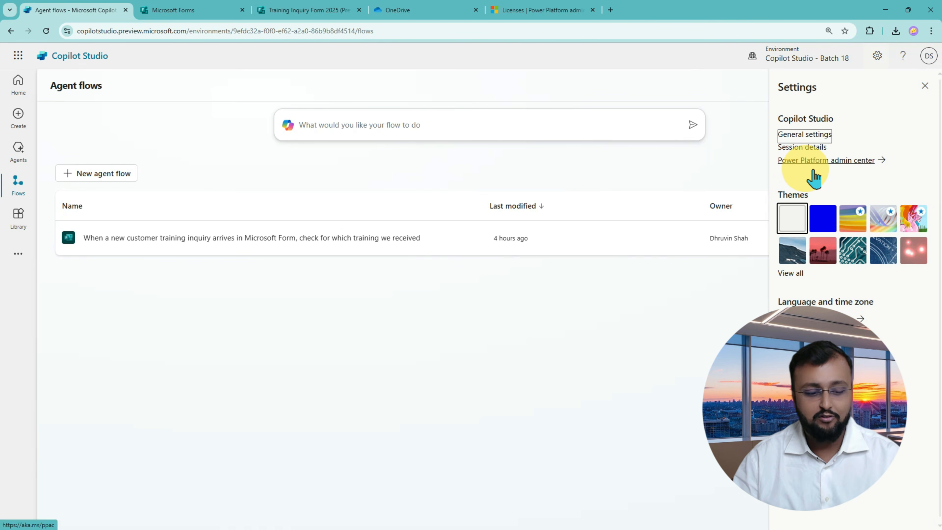
{"action": "left_click", "coordinate": [839, 162]}
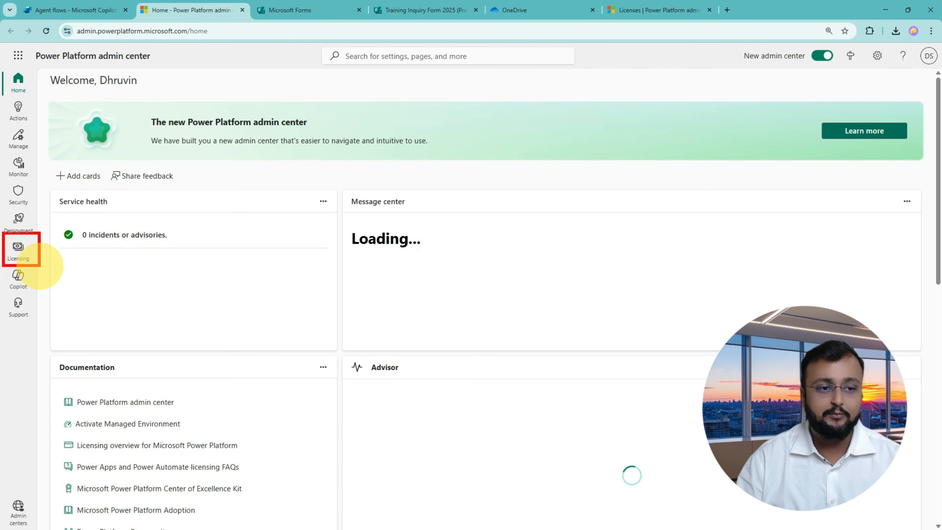
{"action": "left_click", "coordinate": [19, 250]}
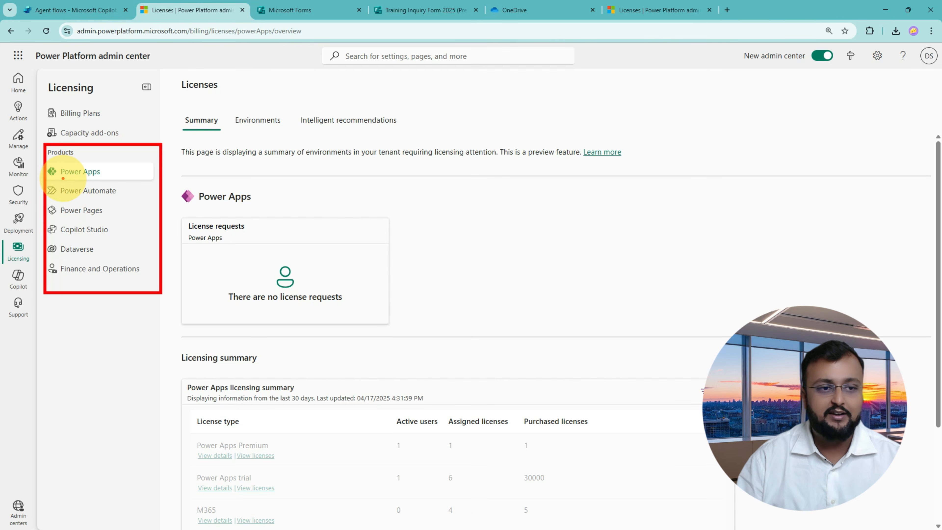
Select Copilot Studio under the Licensing products.
{"action": "mouse_move", "coordinate": [64, 178]}
{"action": "left_mouse_down"}
{"action": "mouse_move", "coordinate": [105, 178]}
{"action": "mouse_move", "coordinate": [108, 197]}
{"action": "left_mouse_up"}
{"action": "mouse_move", "coordinate": [71, 221]}
{"action": "left_mouse_down"}
{"action": "mouse_move", "coordinate": [111, 219]}
{"action": "mouse_move", "coordinate": [108, 238]}
{"action": "left_mouse_up"}
{"action": "mouse_move", "coordinate": [72, 263]}
{"action": "left_mouse_down"}
{"action": "mouse_move", "coordinate": [94, 259]}
{"action": "mouse_move", "coordinate": [111, 275]}
{"action": "left_mouse_up"}
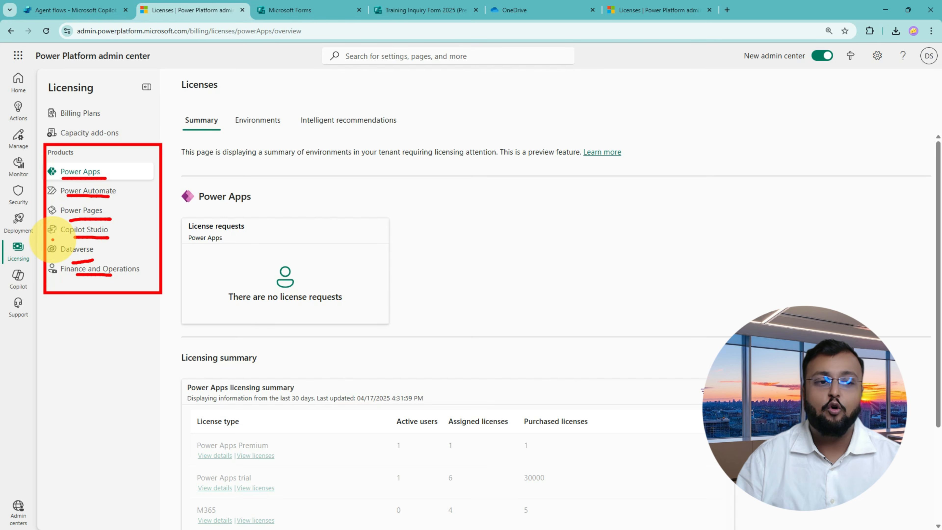
{"action": "mouse_move", "coordinate": [52, 240]}
{"action": "left_mouse_down"}
{"action": "mouse_move", "coordinate": [124, 224]}
{"action": "mouse_move", "coordinate": [46, 228]}
{"action": "mouse_move", "coordinate": [98, 243]}
{"action": "left_mouse_up"}
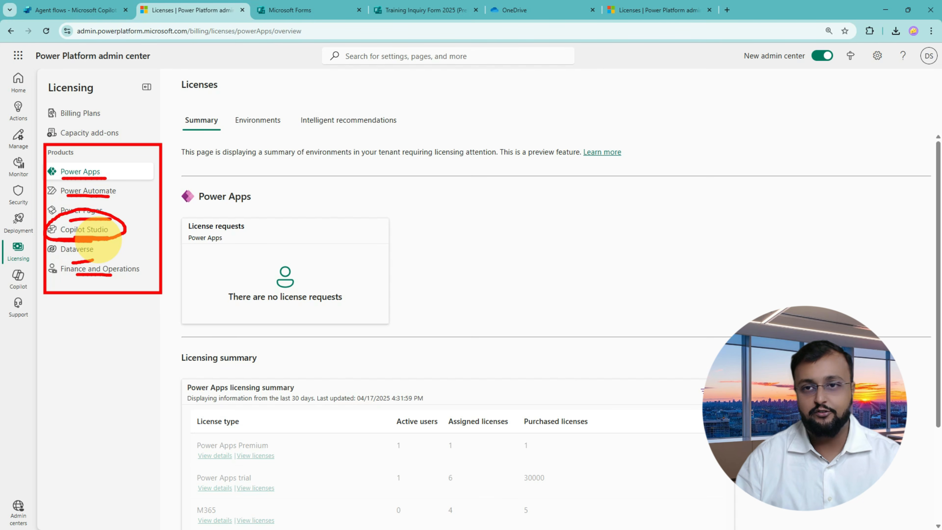
{"action": "key", "text": "Escape"}
{"action": "left_click", "coordinate": [97, 237]}
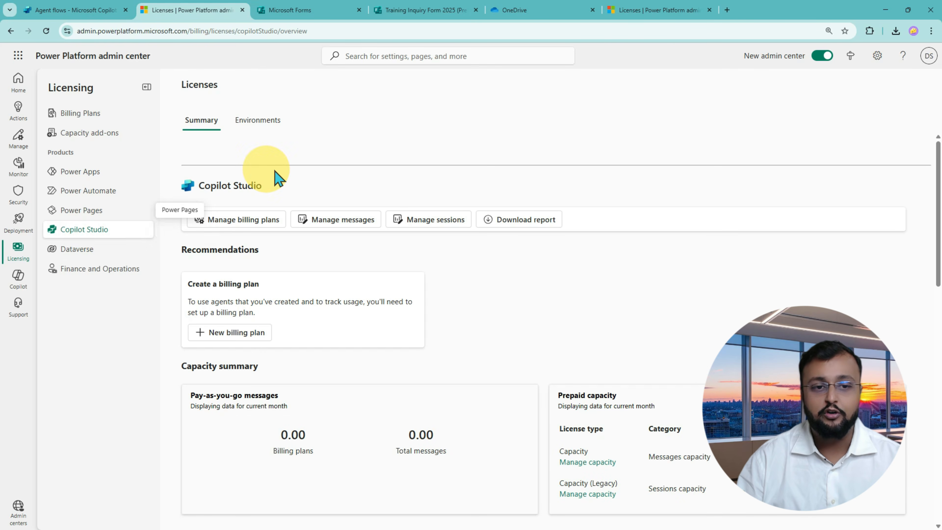
Review the 25,000 purchased messages capacity and open Manage capacity for the Messages row.
{"action": "scroll", "coordinate": [459, 221], "scroll_direction": "down", "scroll_amount": 1}
{"action": "scroll", "coordinate": [460, 221], "scroll_direction": "down", "scroll_amount": 5}
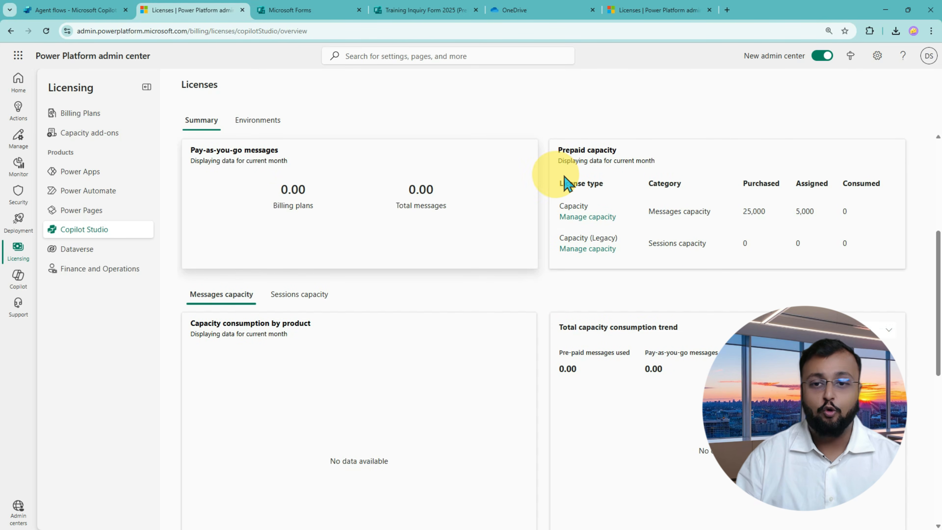
{"action": "mouse_move", "coordinate": [557, 194]}
{"action": "left_mouse_down"}
{"action": "mouse_move", "coordinate": [801, 234]}
{"action": "mouse_move", "coordinate": [897, 227]}
{"action": "left_mouse_up"}
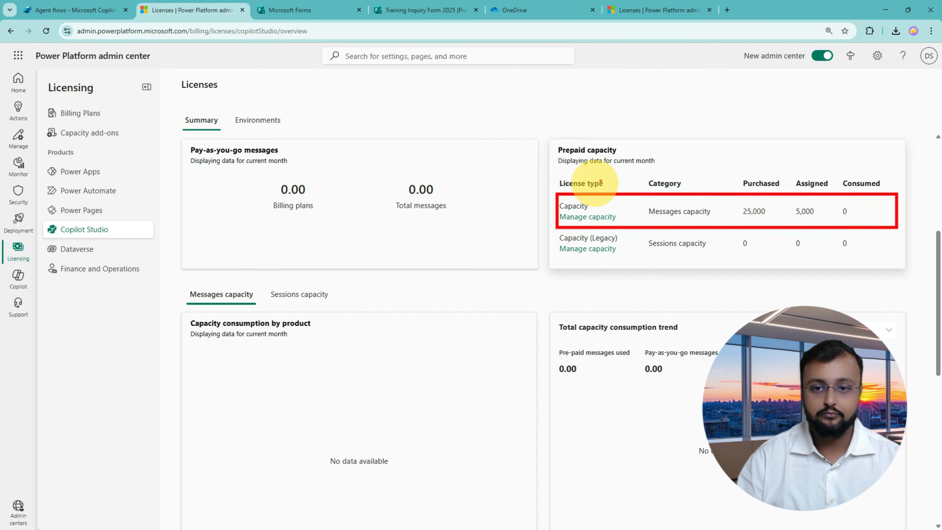
{"action": "left_click_drag", "start_coordinate": [644, 219], "coordinate": [703, 222]}
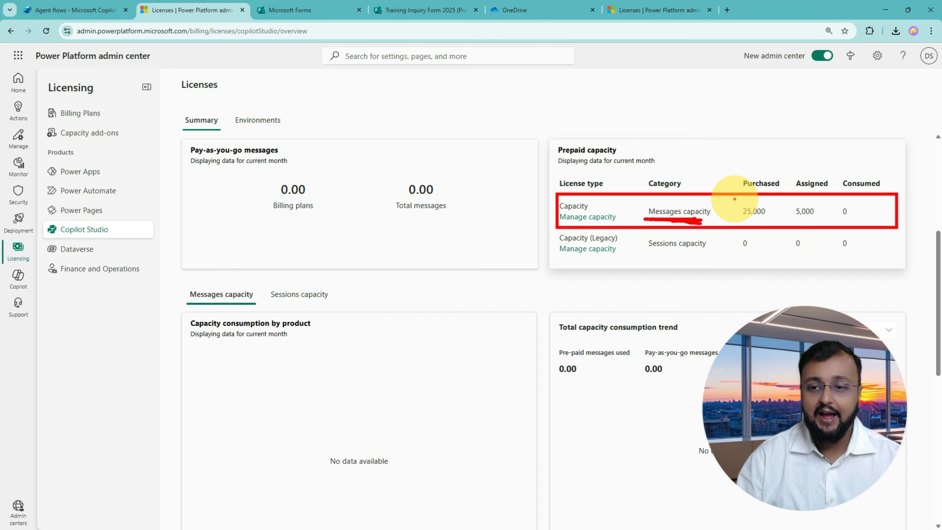
{"action": "mouse_move", "coordinate": [749, 201]}
{"action": "left_mouse_down"}
{"action": "mouse_move", "coordinate": [767, 223]}
{"action": "mouse_move", "coordinate": [775, 202]}
{"action": "mouse_move", "coordinate": [745, 212]}
{"action": "mouse_move", "coordinate": [745, 226]}
{"action": "left_mouse_up"}
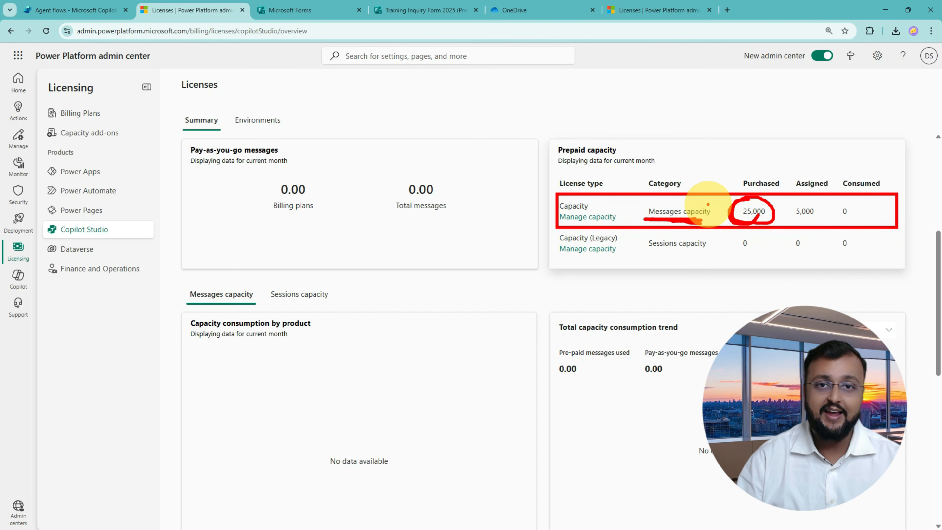
{"action": "left_click_drag", "start_coordinate": [565, 223], "coordinate": [596, 222]}
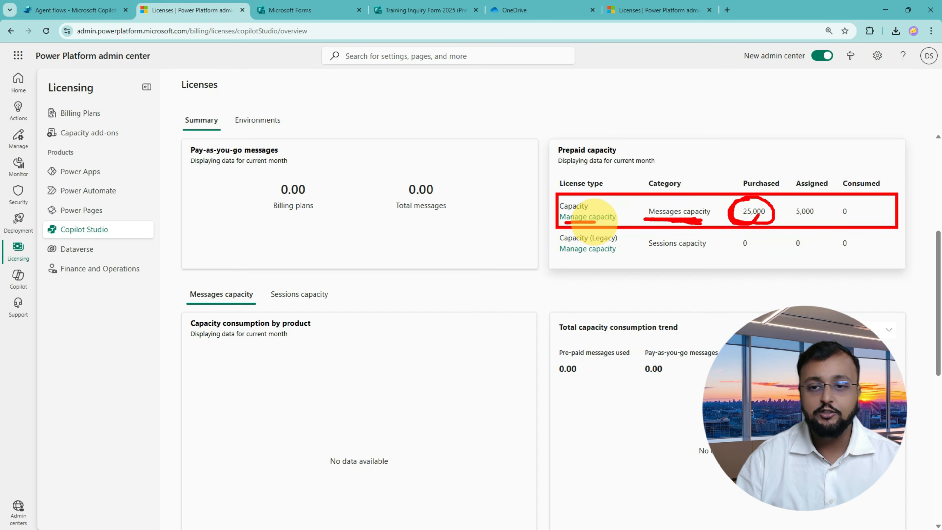
{"action": "left_click", "coordinate": [598, 218]}
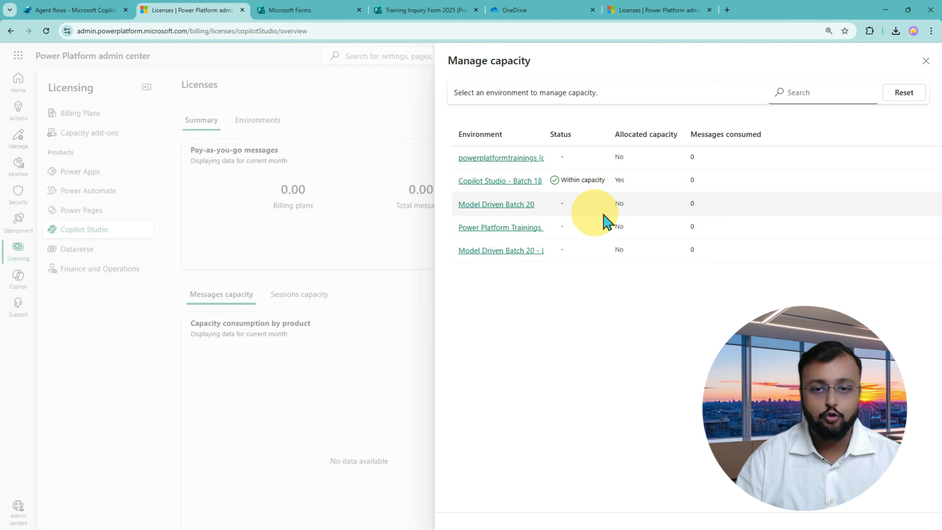
Change the Copilot Studio - Batch 18 messages allocation from 5000 to 10000.
{"action": "mouse_move", "coordinate": [433, 99]}
{"action": "left_mouse_down"}
{"action": "mouse_move", "coordinate": [731, 243]}
{"action": "mouse_move", "coordinate": [800, 288]}
{"action": "left_mouse_up"}
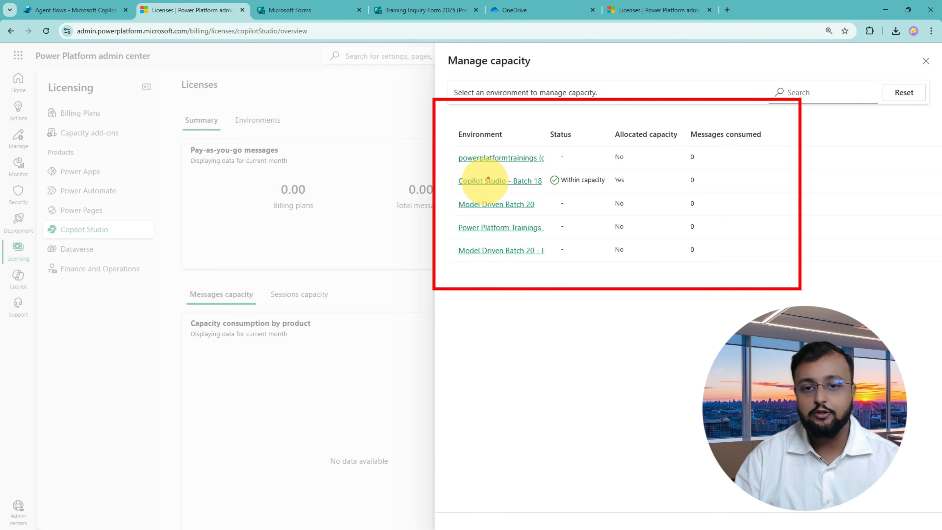
{"action": "left_click", "coordinate": [520, 184]}
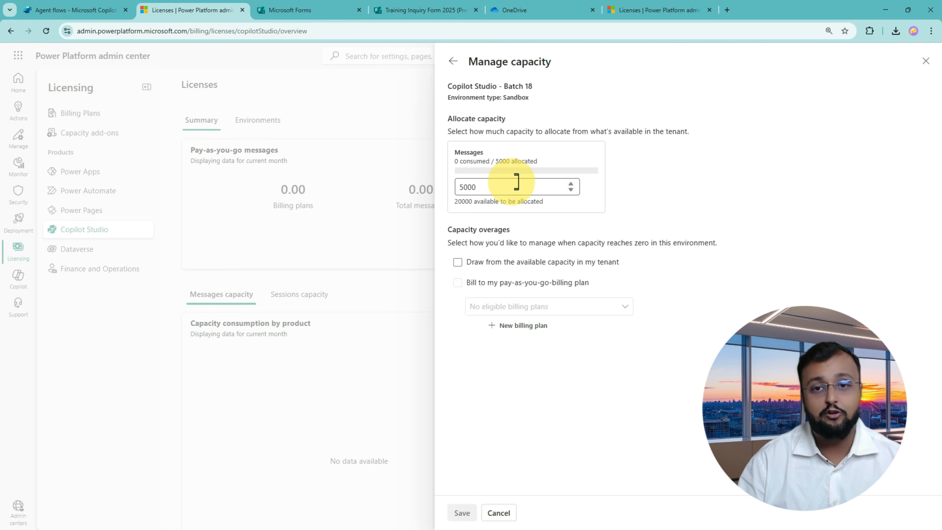
{"action": "left_click_drag", "start_coordinate": [522, 185], "coordinate": [466, 189]}
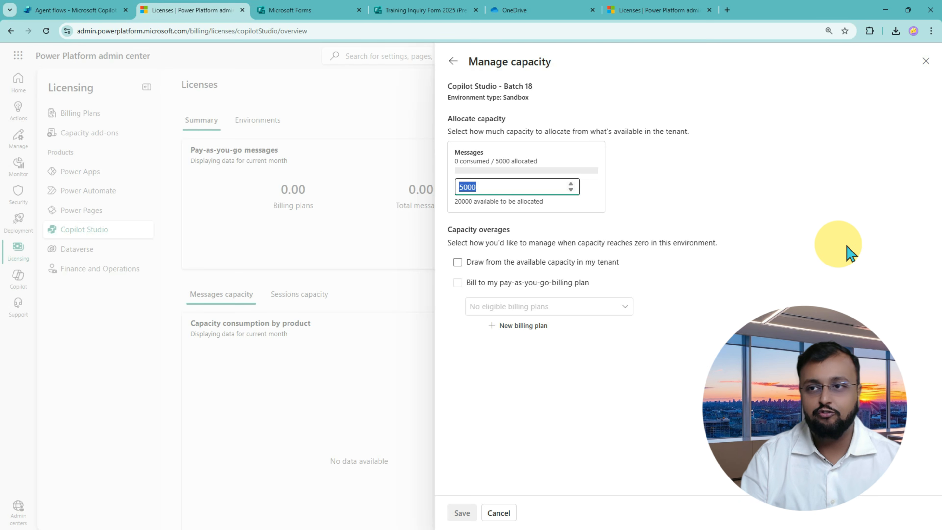
{"action": "type", "text": "10000"}
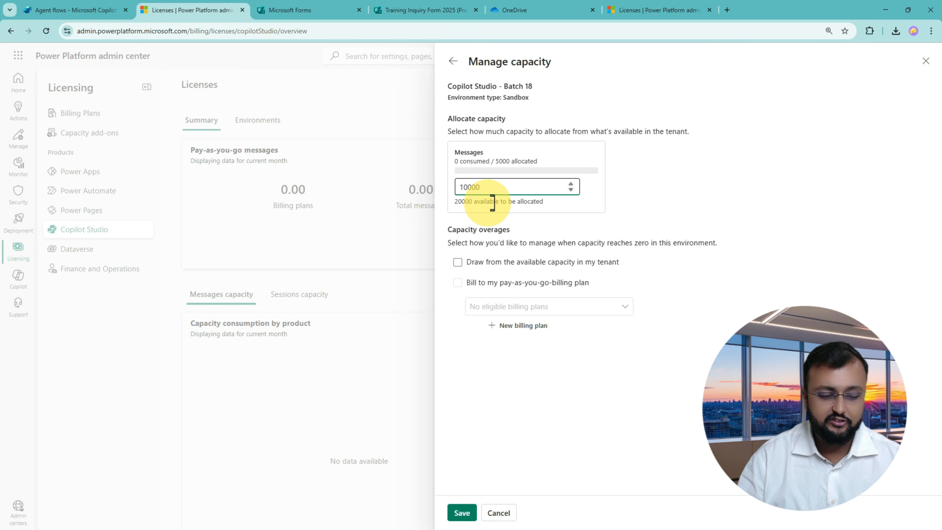
{"action": "mouse_move", "coordinate": [466, 204]}
{"action": "left_mouse_down"}
{"action": "mouse_move", "coordinate": [584, 185]}
{"action": "mouse_move", "coordinate": [476, 226]}
{"action": "left_mouse_up"}
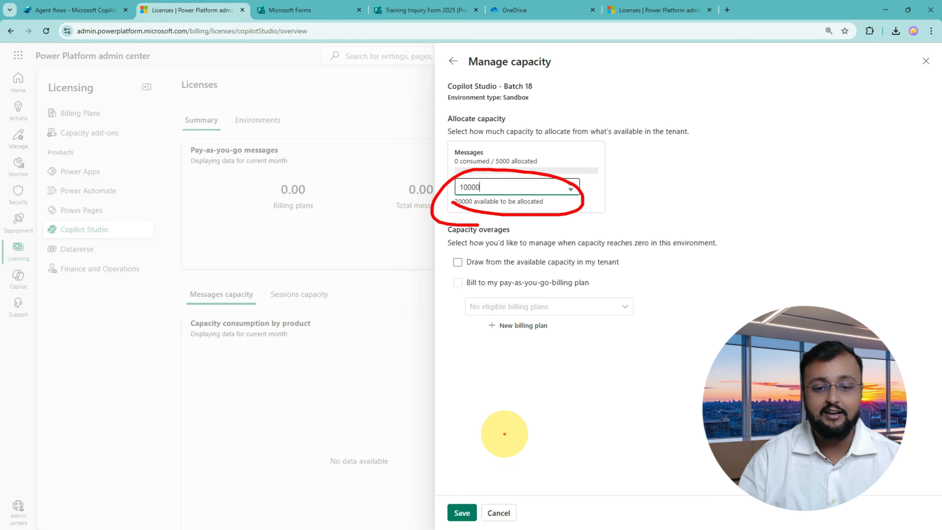
{"action": "left_click_drag", "start_coordinate": [504, 434], "coordinate": [480, 496]}
{"action": "left_click_drag", "start_coordinate": [475, 466], "coordinate": [493, 478]}
{"action": "key", "text": "Escape"}
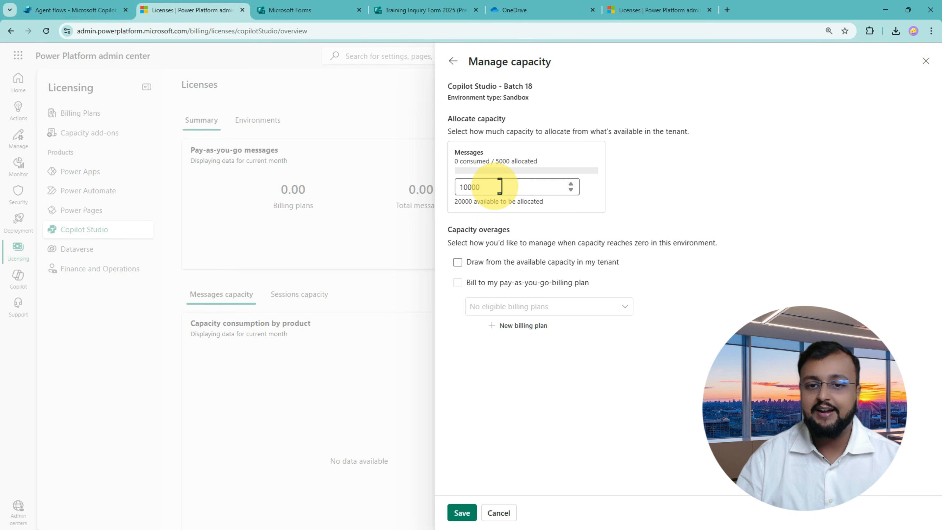
Restore the Batch 18 allocation to 5000 and close the panel without saving.
{"action": "left_click_drag", "start_coordinate": [516, 187], "coordinate": [457, 192]}
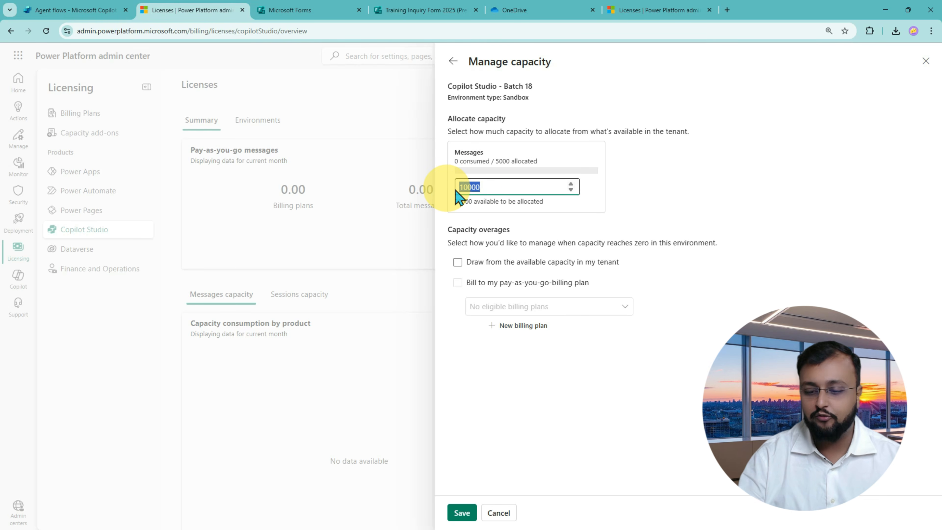
{"action": "type", "text": "5000"}
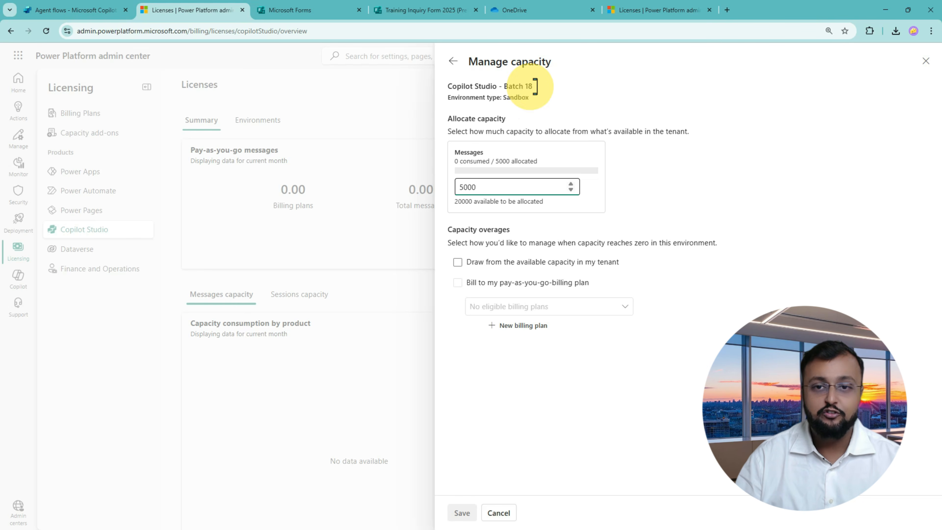
{"action": "left_click_drag", "start_coordinate": [441, 46], "coordinate": [733, 357]}
{"action": "mouse_move", "coordinate": [383, 129]}
{"action": "left_mouse_down"}
{"action": "mouse_move", "coordinate": [432, 135]}
{"action": "mouse_move", "coordinate": [421, 159]}
{"action": "left_mouse_up"}
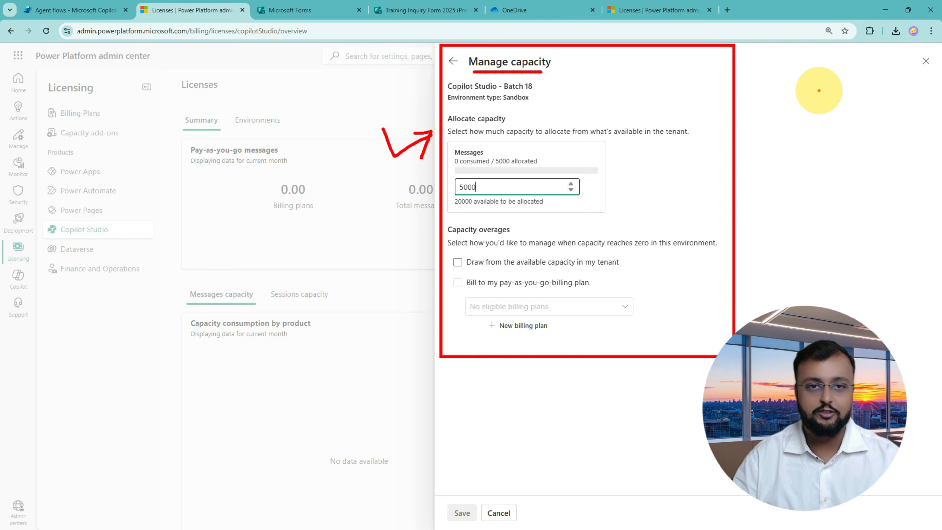
{"action": "key", "text": "Escape"}
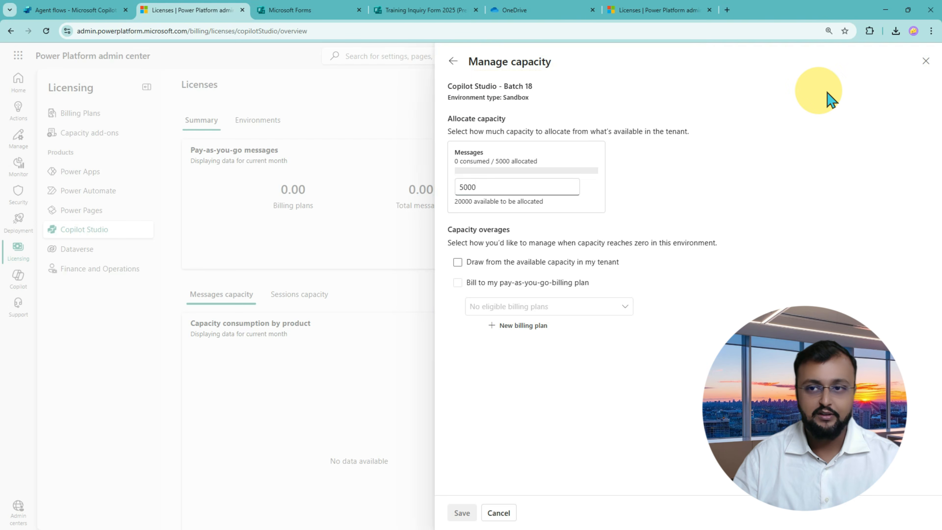
{"action": "left_click", "coordinate": [927, 62]}
Return to the Agent flows tab and close Settings to show the single training-inquiry flow.
{"action": "left_click", "coordinate": [107, 11]}
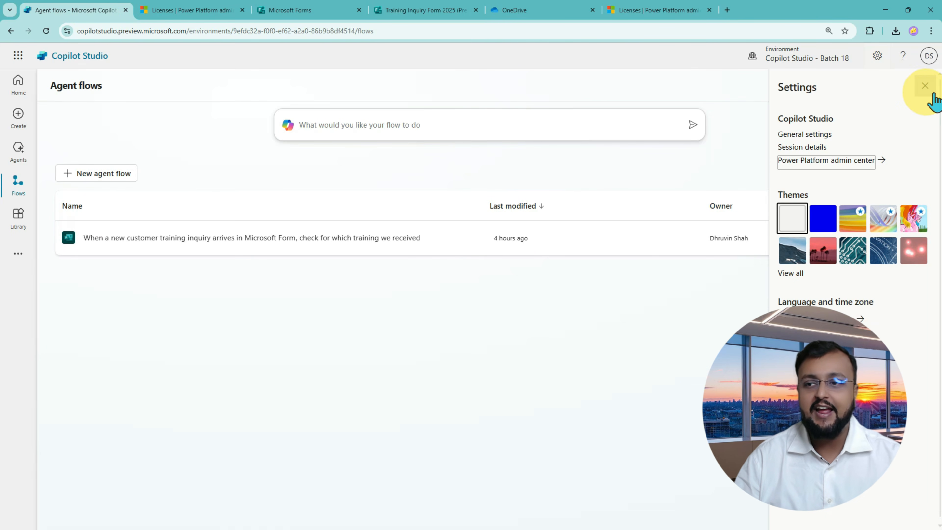
{"action": "left_click", "coordinate": [925, 86]}
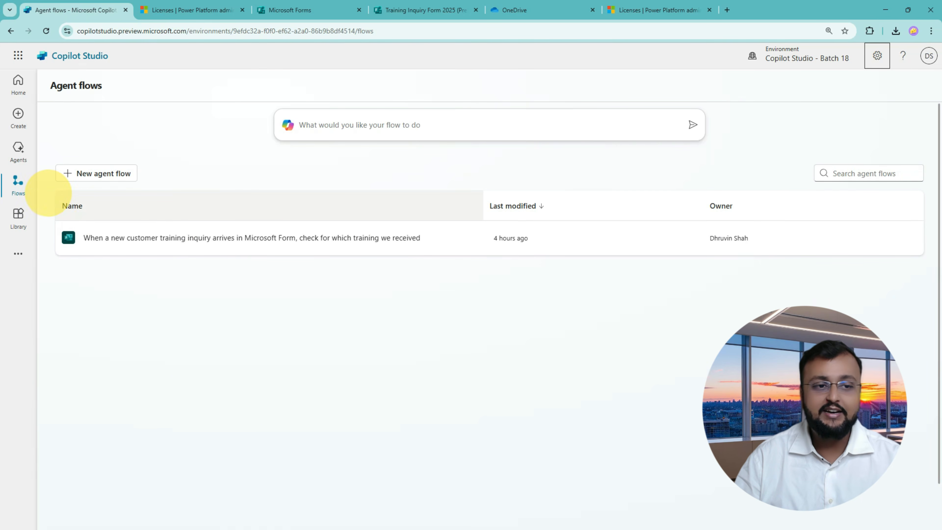
{"action": "mouse_move", "coordinate": [47, 192]}
{"action": "left_mouse_down"}
{"action": "mouse_move", "coordinate": [856, 276]}
{"action": "mouse_move", "coordinate": [922, 271]}
{"action": "left_mouse_up"}
{"action": "left_click_drag", "start_coordinate": [394, 387], "coordinate": [437, 305]}
{"action": "mouse_move", "coordinate": [408, 311]}
{"action": "left_mouse_down"}
{"action": "mouse_move", "coordinate": [467, 291]}
{"action": "mouse_move", "coordinate": [468, 347]}
{"action": "left_mouse_up"}
{"action": "key", "text": "Escape"}
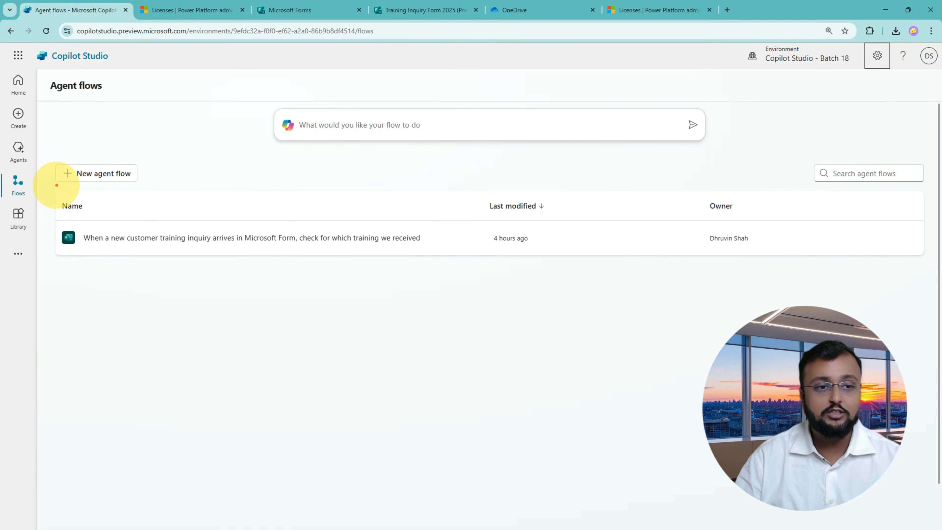
{"action": "mouse_move", "coordinate": [56, 186]}
{"action": "left_mouse_down"}
{"action": "mouse_move", "coordinate": [136, 158]}
{"action": "mouse_move", "coordinate": [76, 186]}
{"action": "left_mouse_up"}
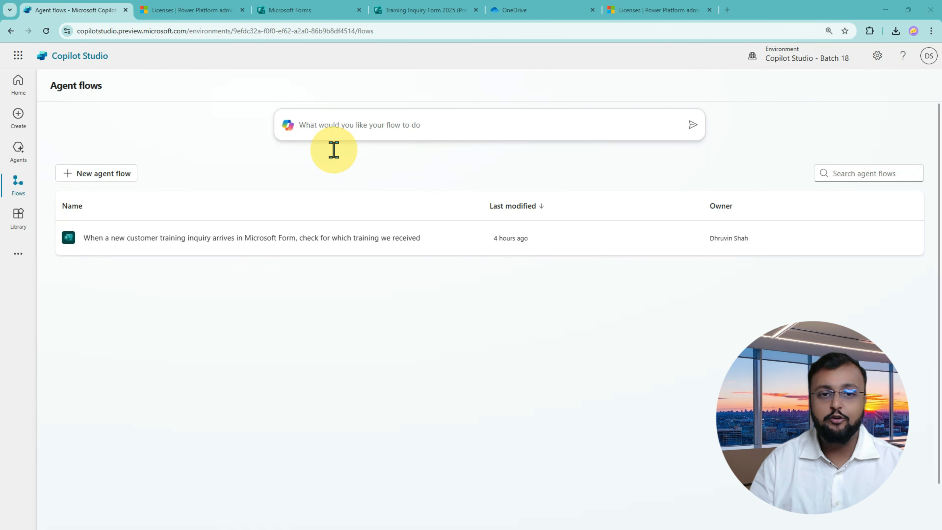
Paste the per-course training-inquiry reply prompt into the flow description box and dismiss suggestions.
{"action": "left_click", "coordinate": [415, 126]}
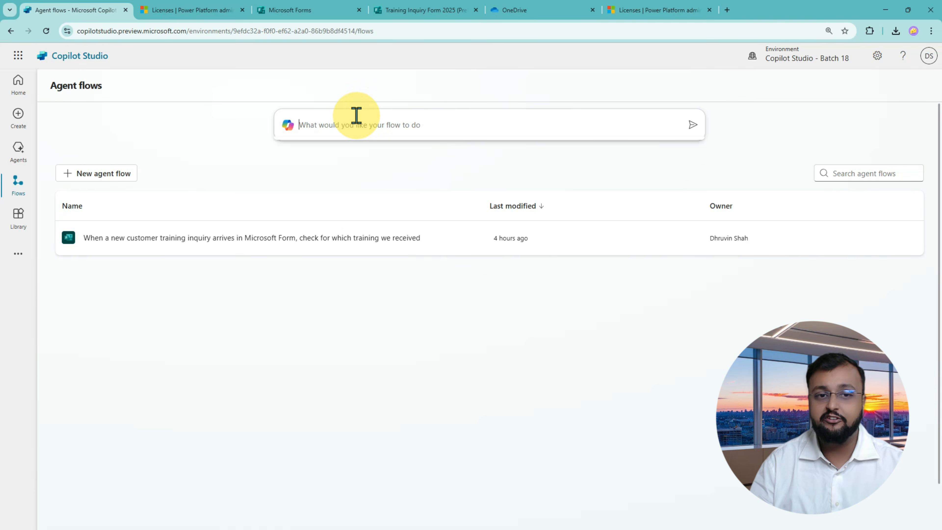
{"action": "key", "text": "ctrl+2"}
{"action": "mouse_move", "coordinate": [260, 100]}
{"action": "left_mouse_down"}
{"action": "mouse_move", "coordinate": [835, 169]}
{"action": "mouse_move", "coordinate": [745, 168]}
{"action": "left_mouse_up"}
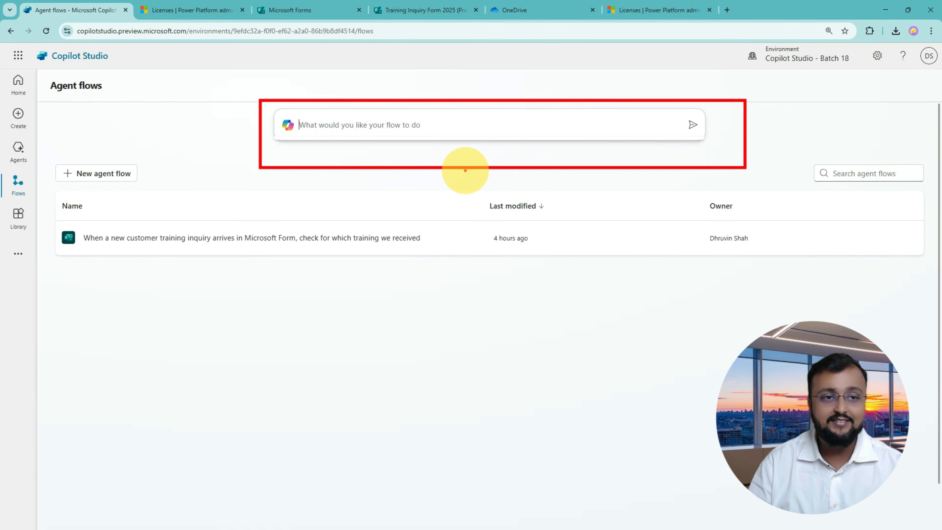
{"action": "key", "text": "Escape"}
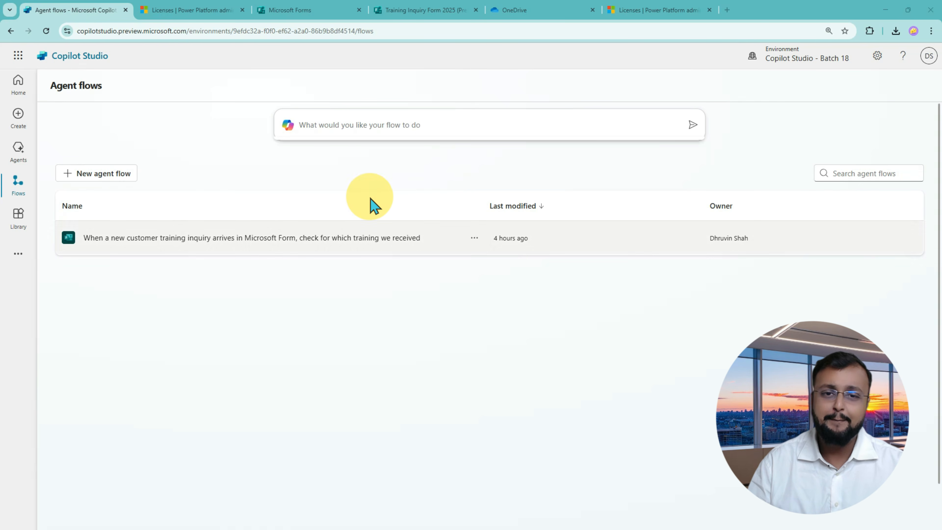
{"action": "left_click", "coordinate": [357, 128]}
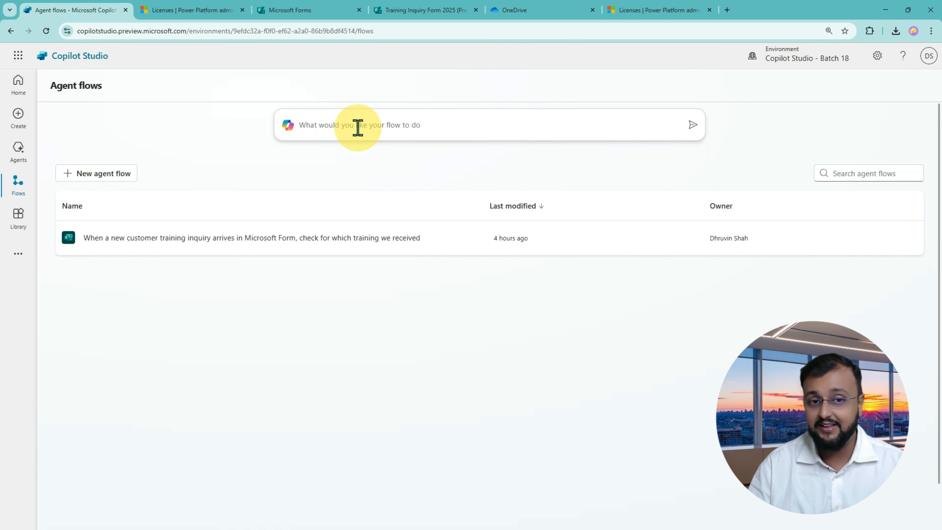
{"action": "key", "text": "ctrl+v"}
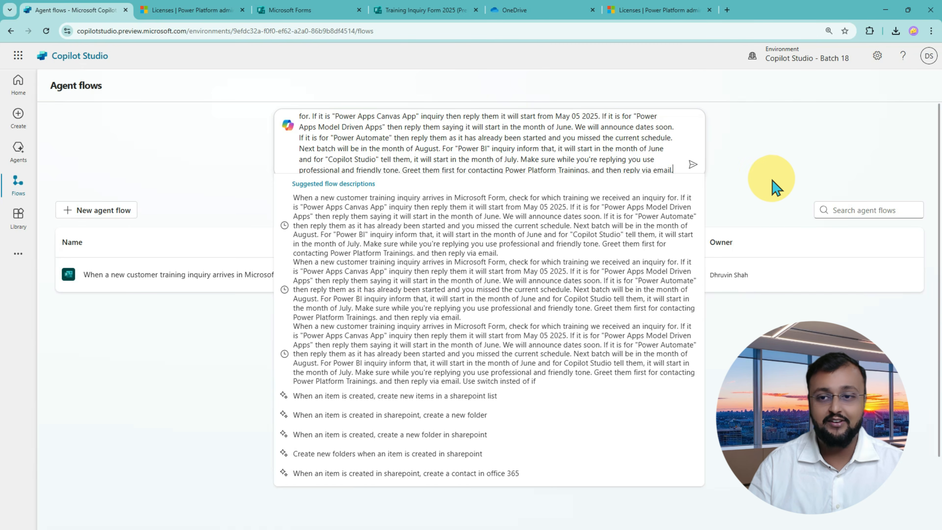
{"action": "left_click", "coordinate": [767, 156]}
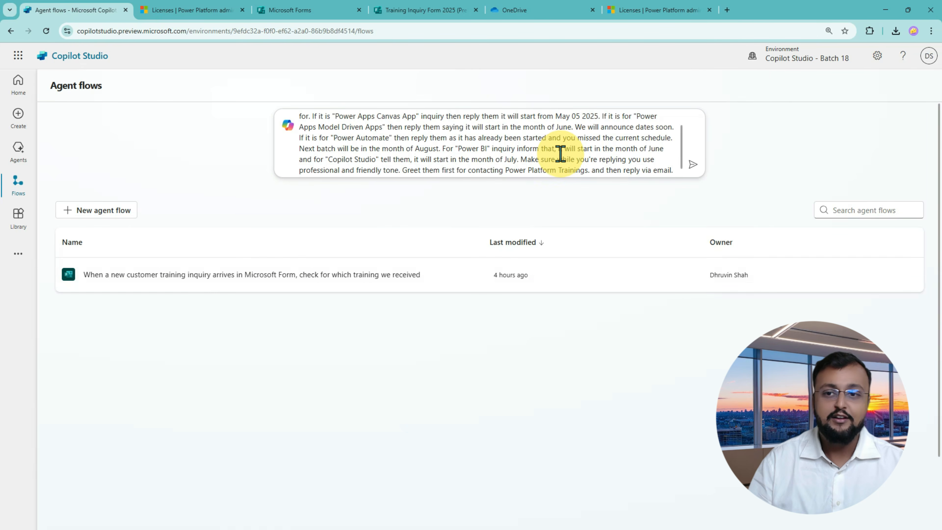
{"action": "scroll", "coordinate": [563, 154], "scroll_direction": "up", "scroll_amount": 2}
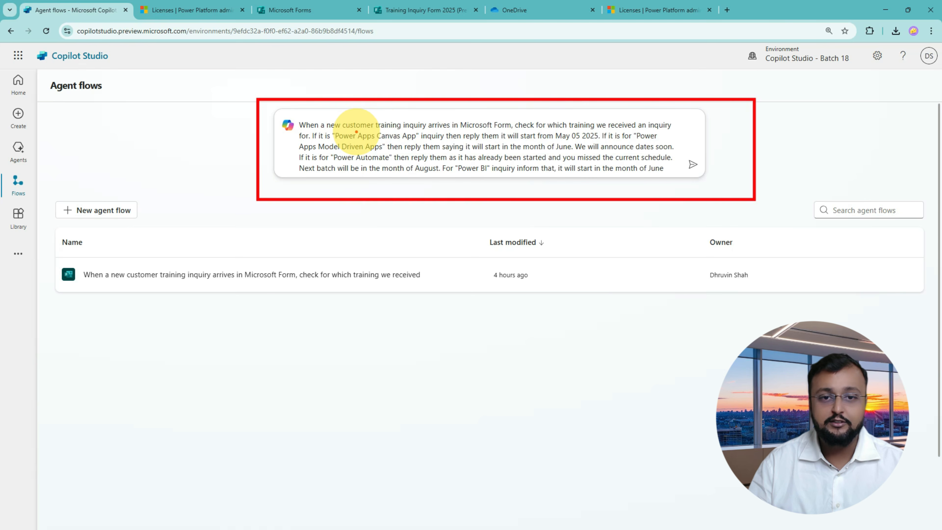
{"action": "left_click_drag", "start_coordinate": [356, 130], "coordinate": [403, 129]}
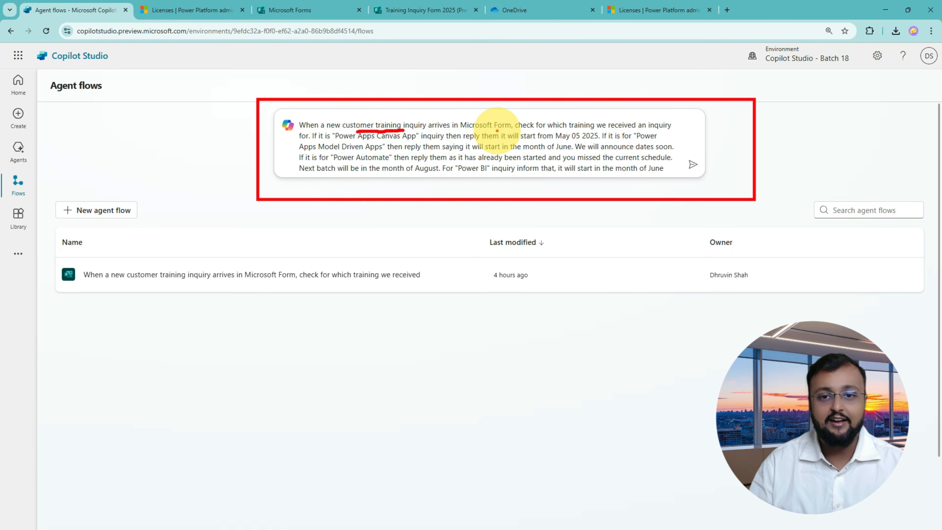
{"action": "left_click_drag", "start_coordinate": [478, 130], "coordinate": [569, 129]}
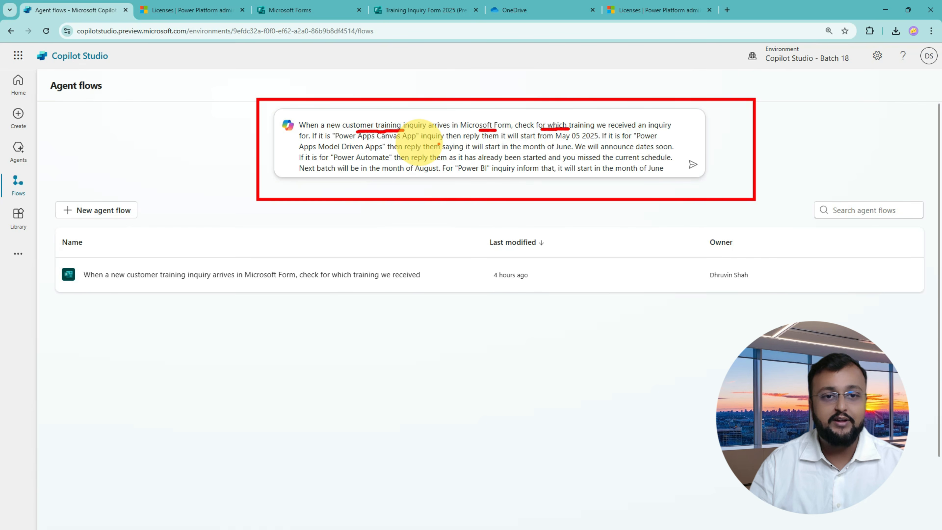
{"action": "left_click_drag", "start_coordinate": [298, 139], "coordinate": [402, 139]}
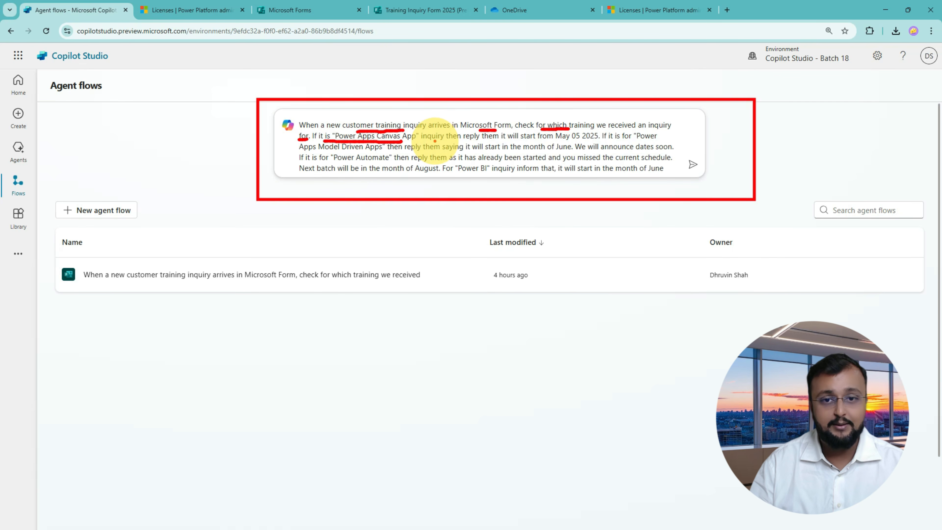
{"action": "left_click_drag", "start_coordinate": [482, 141], "coordinate": [499, 141]}
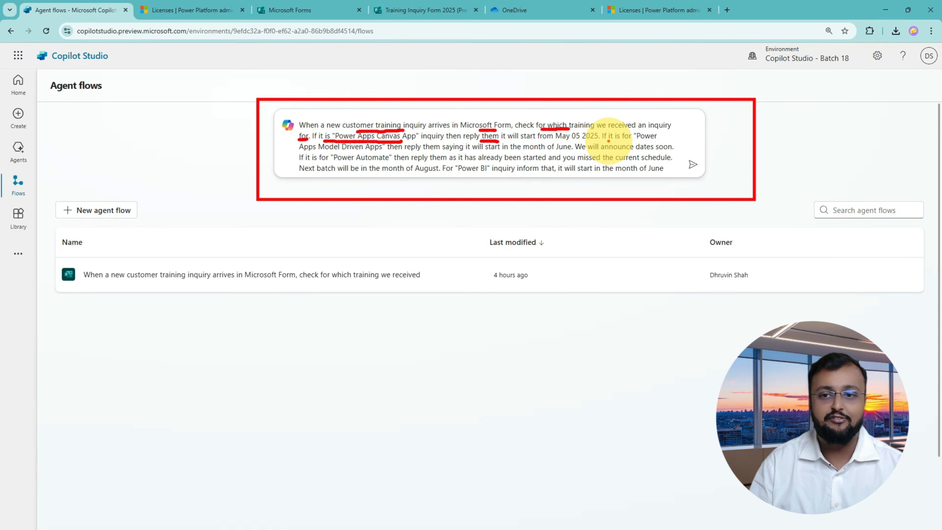
{"action": "left_click_drag", "start_coordinate": [341, 151], "coordinate": [368, 151]}
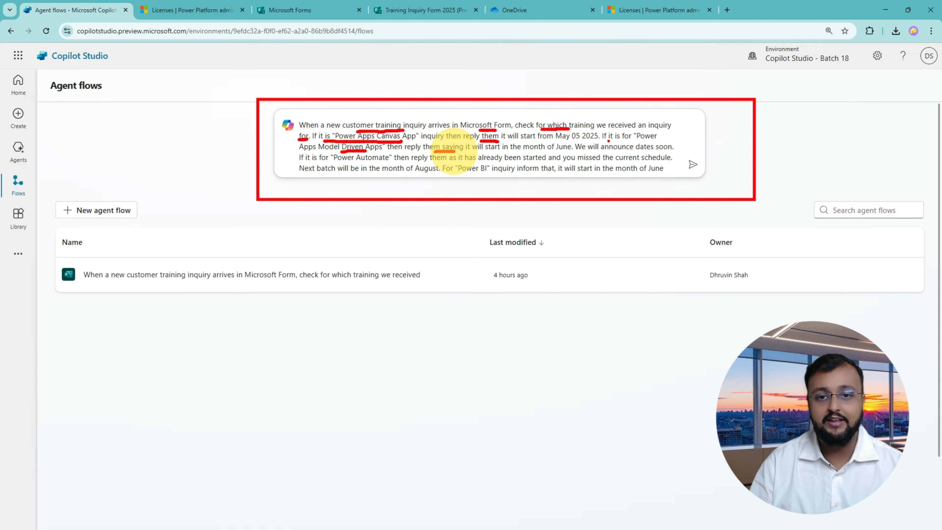
{"action": "left_click_drag", "start_coordinate": [434, 151], "coordinate": [455, 150]}
{"action": "left_click_drag", "start_coordinate": [522, 151], "coordinate": [562, 151]}
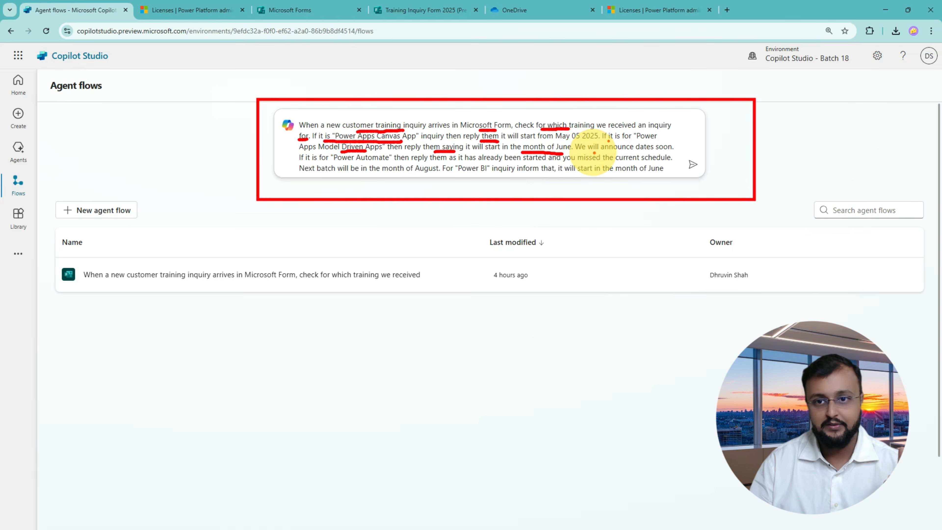
{"action": "left_click_drag", "start_coordinate": [591, 150], "coordinate": [633, 151]}
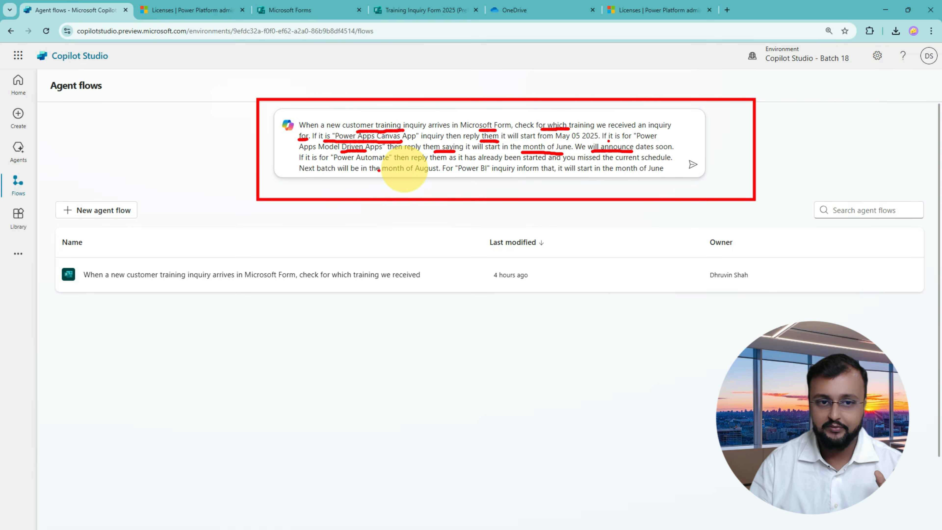
{"action": "left_click_drag", "start_coordinate": [291, 162], "coordinate": [344, 162]}
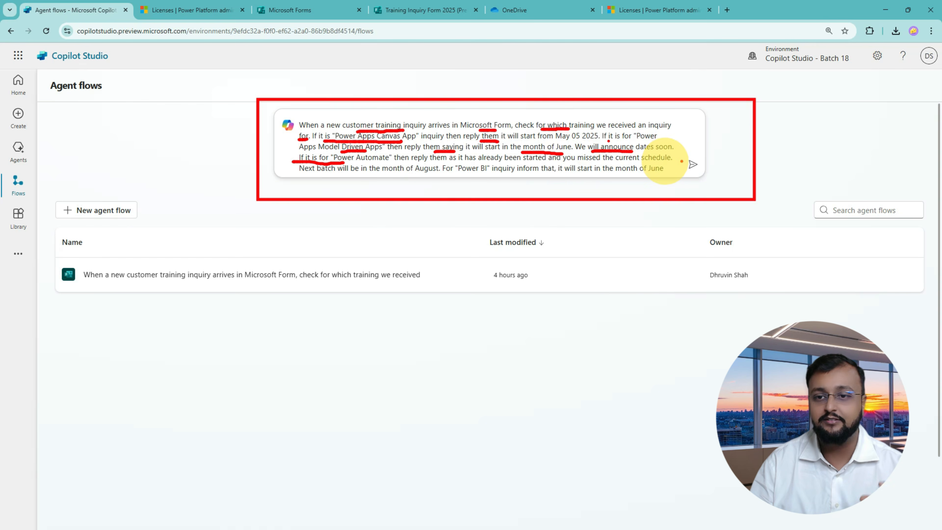
{"action": "left_click_drag", "start_coordinate": [345, 177], "coordinate": [506, 176]}
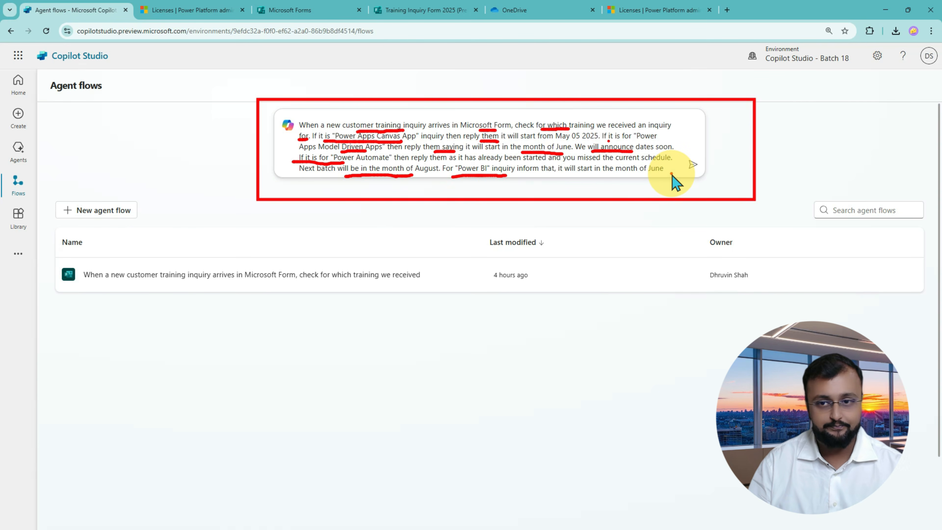
{"action": "key", "text": "Escape"}
Underline key parts of the prompt, including the reply-by-email instruction, then clear the marks.
{"action": "scroll", "coordinate": [671, 171], "scroll_direction": "down", "scroll_amount": 2}
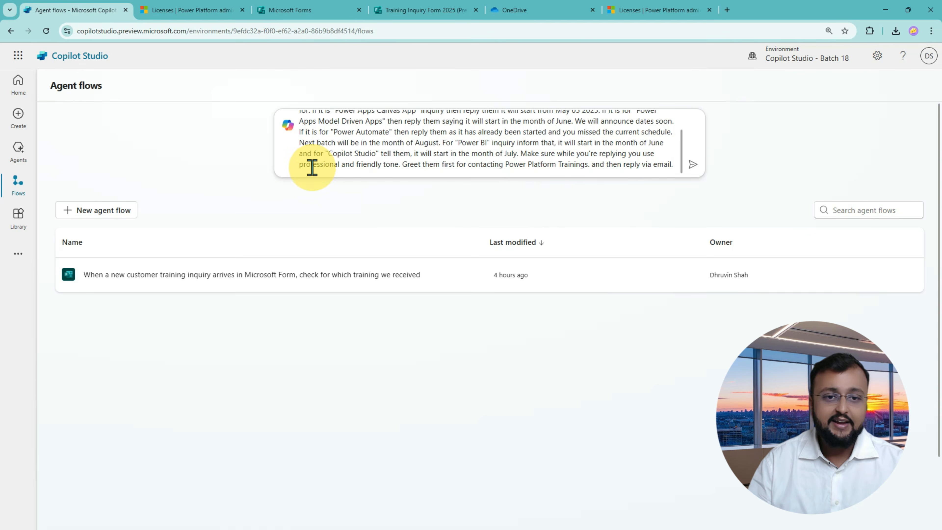
{"action": "key", "text": "ctrl+2"}
{"action": "left_click_drag", "start_coordinate": [323, 159], "coordinate": [372, 159]}
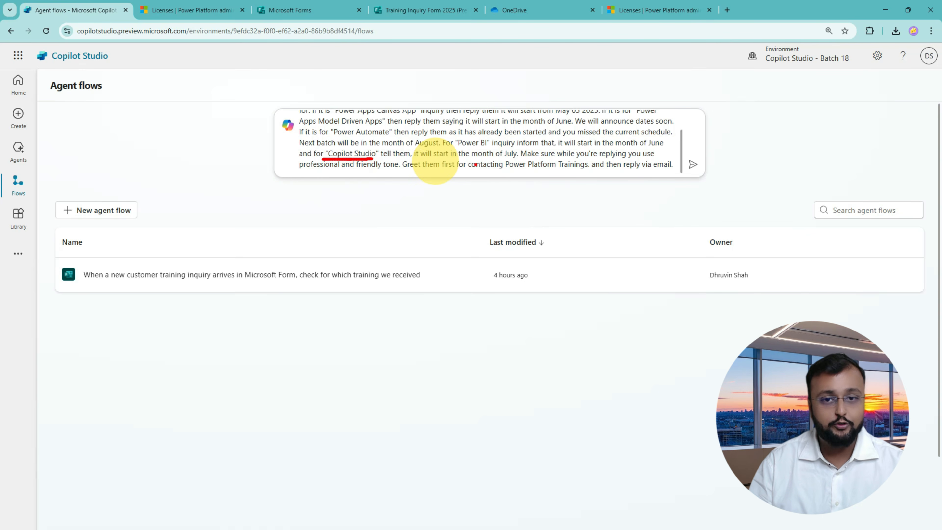
{"action": "left_click_drag", "start_coordinate": [432, 159], "coordinate": [495, 159]}
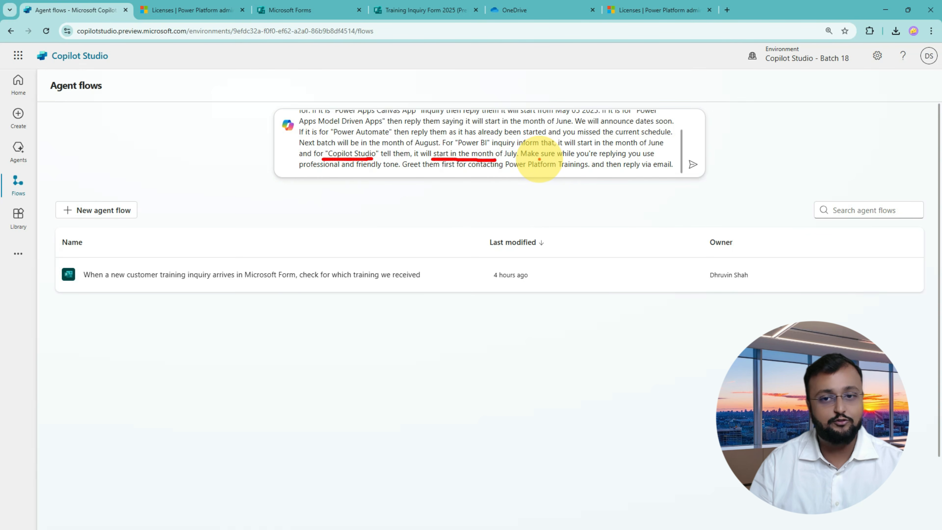
{"action": "left_click_drag", "start_coordinate": [568, 160], "coordinate": [643, 160]}
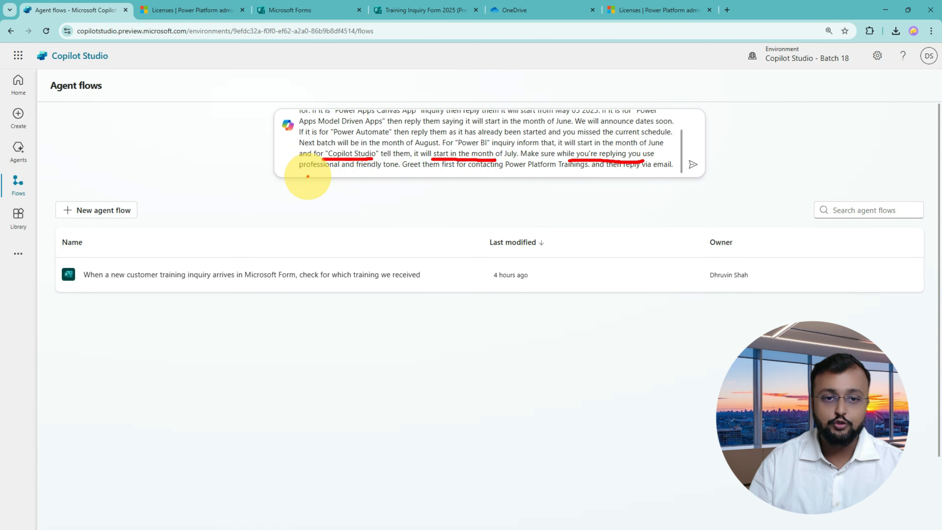
{"action": "left_click_drag", "start_coordinate": [306, 173], "coordinate": [495, 172]}
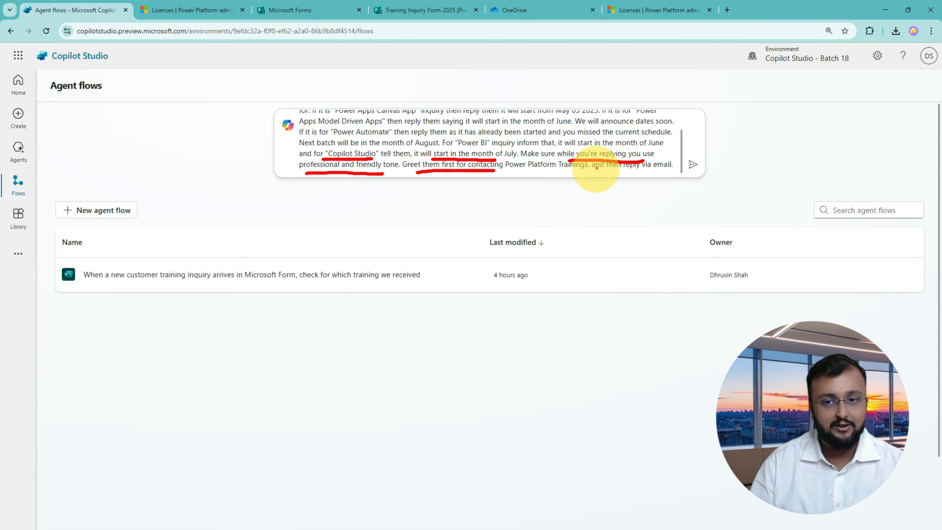
{"action": "left_click_drag", "start_coordinate": [602, 172], "coordinate": [680, 172]}
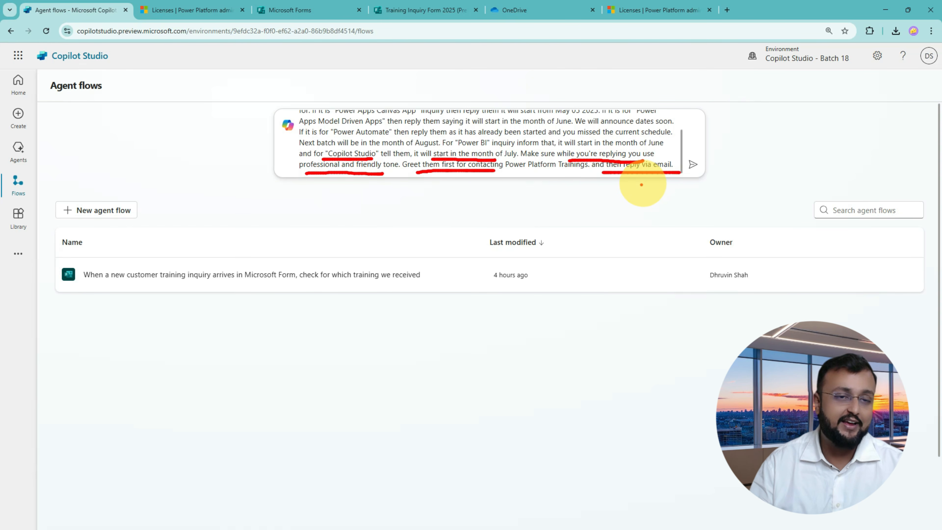
{"action": "key", "text": "Escape"}
Scroll through the prompt box and bring the Notepad copy of the prompt on screen.
{"action": "scroll", "coordinate": [582, 145], "scroll_direction": "up", "scroll_amount": 2}
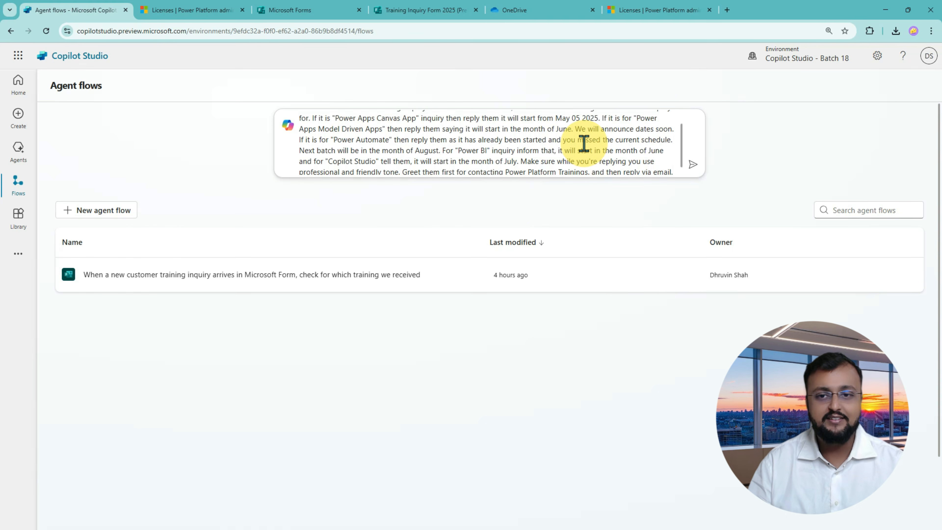
{"action": "scroll", "coordinate": [584, 143], "scroll_direction": "down", "scroll_amount": 2}
{"action": "scroll", "coordinate": [584, 144], "scroll_direction": "up", "scroll_amount": 3}
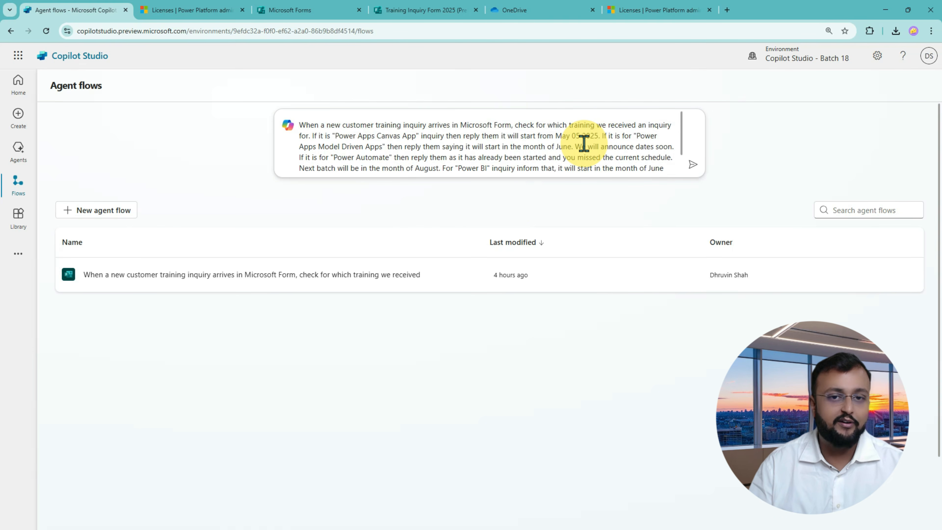
{"action": "scroll", "coordinate": [584, 143], "scroll_direction": "down", "scroll_amount": 2}
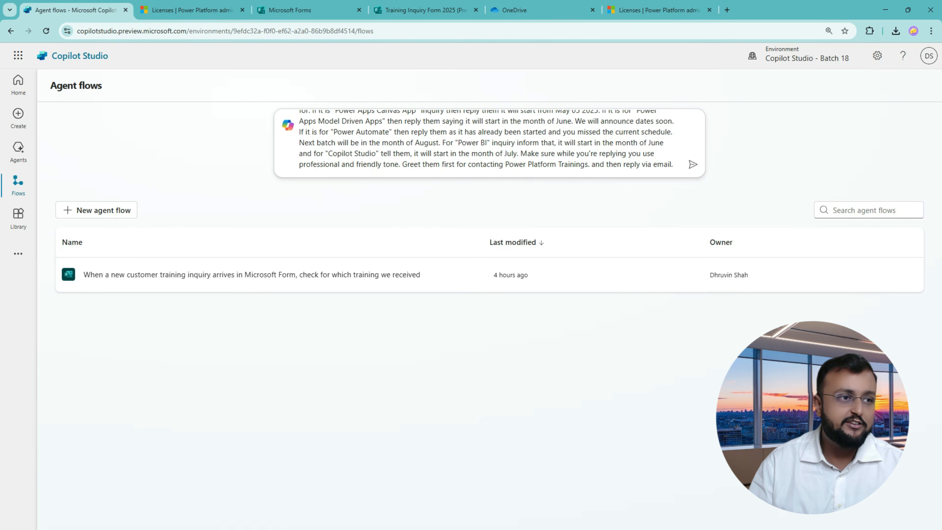
{"action": "left_click_drag", "start_coordinate": [1, 108], "coordinate": [705, 85]}
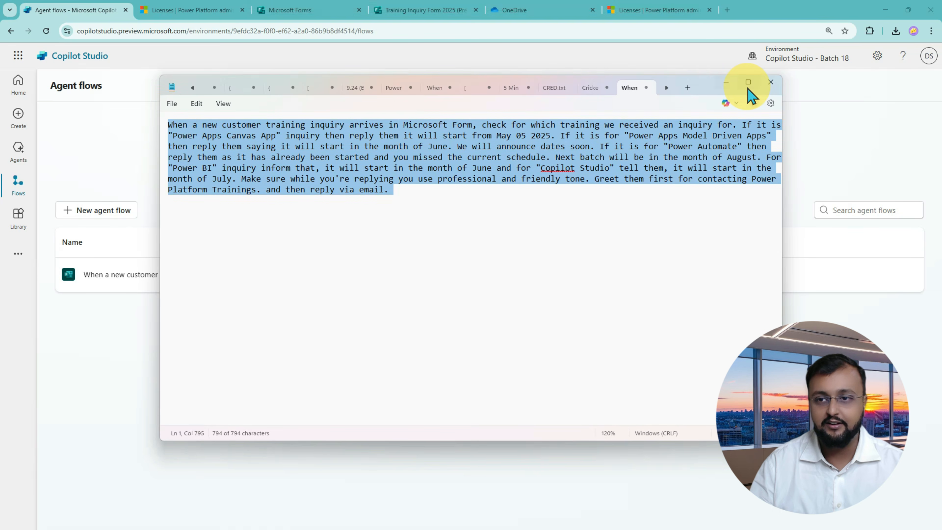
Deselect the Notepad text, read through the prompt, and return to Copilot Studio.
{"action": "left_click", "coordinate": [517, 276]}
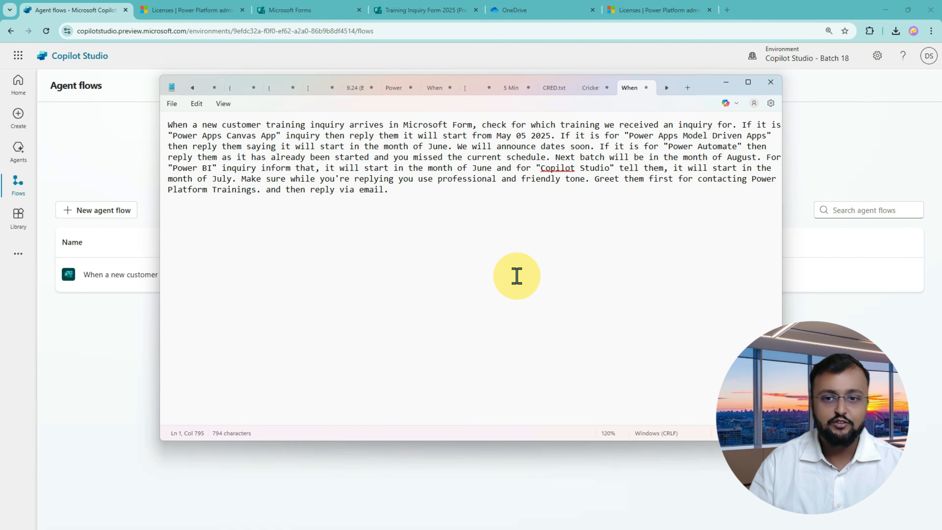
{"action": "scroll", "coordinate": [517, 276], "scroll_direction": "up", "scroll_amount": 4}
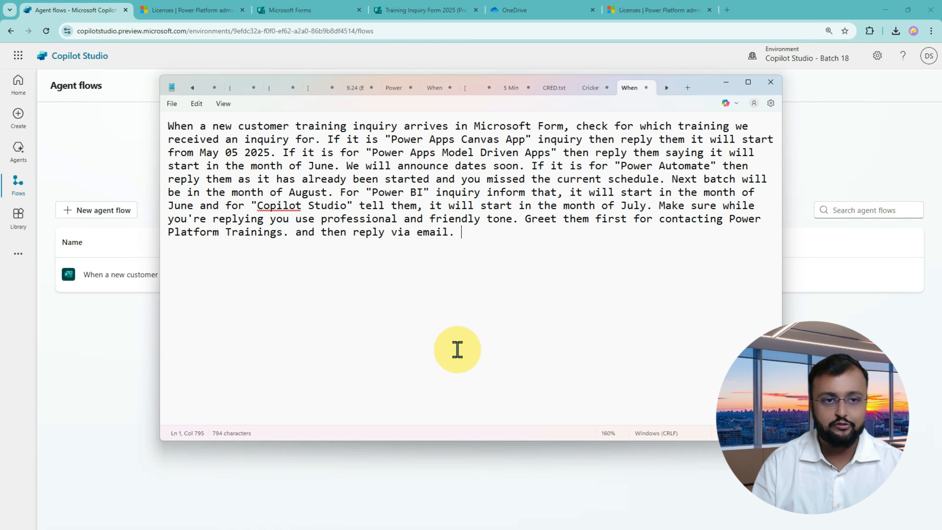
{"action": "left_click", "coordinate": [141, 139]}
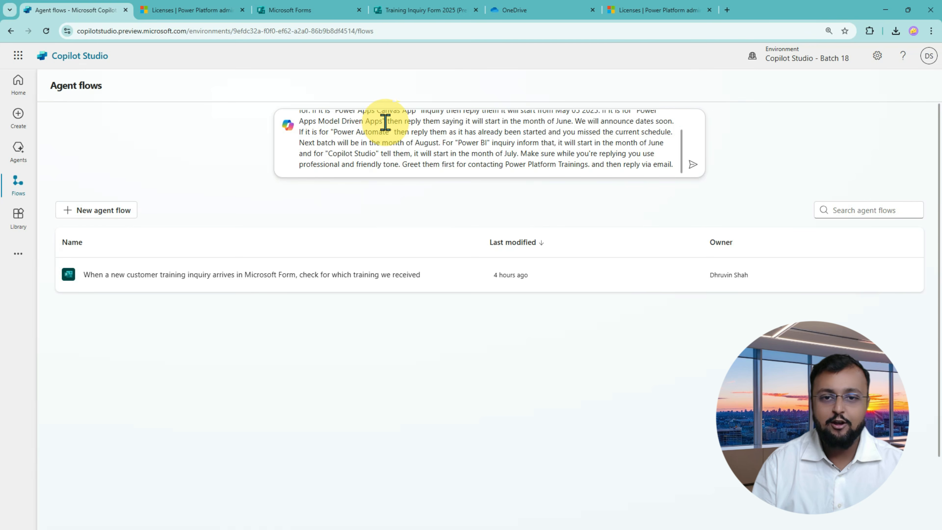
Submit the training-inquiry description to generate a Forms-triggered flow with nested email conditions.
{"action": "scroll", "coordinate": [435, 149], "scroll_direction": "up", "scroll_amount": 2}
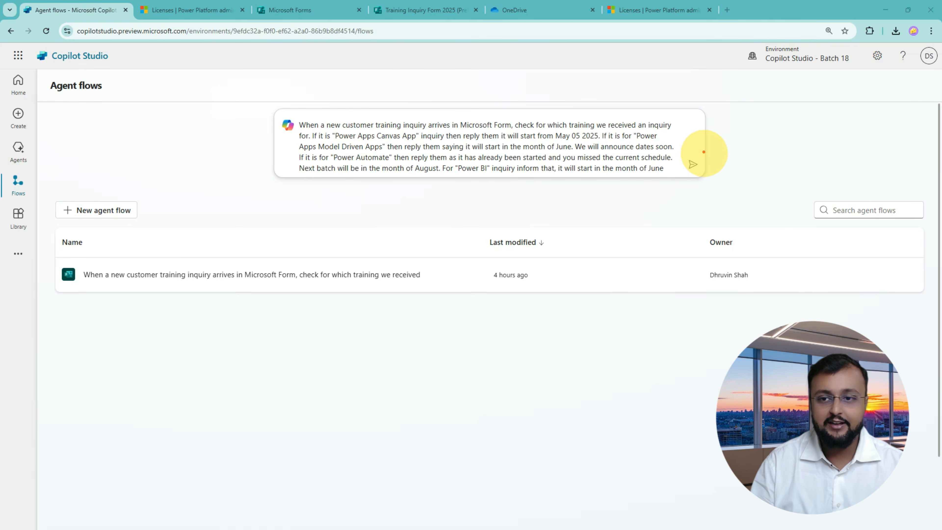
{"action": "left_click", "coordinate": [692, 165]}
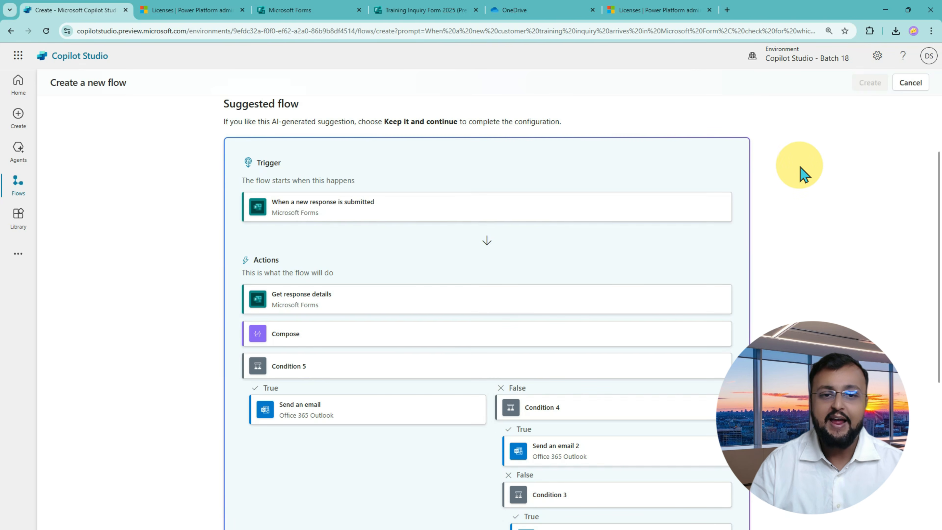
{"action": "left_click_drag", "start_coordinate": [805, 301], "coordinate": [806, 275]}
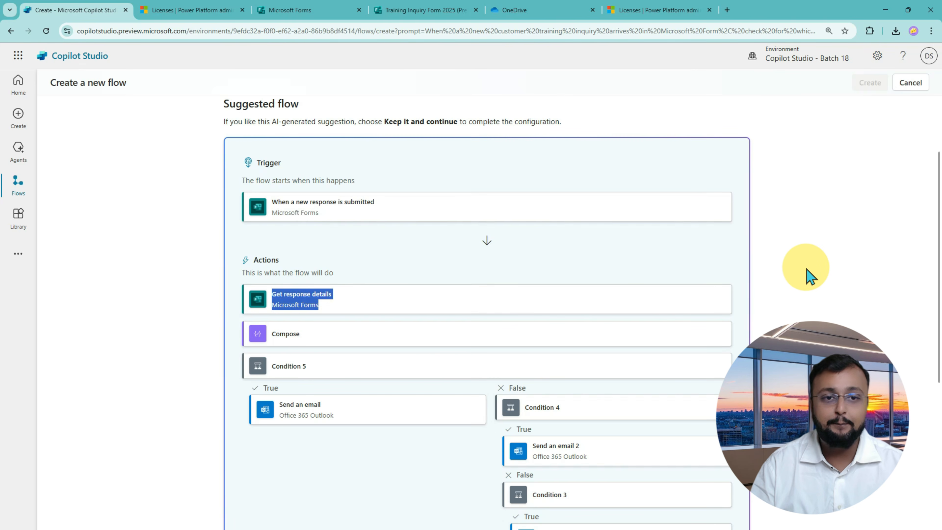
{"action": "left_click", "coordinate": [157, 149]}
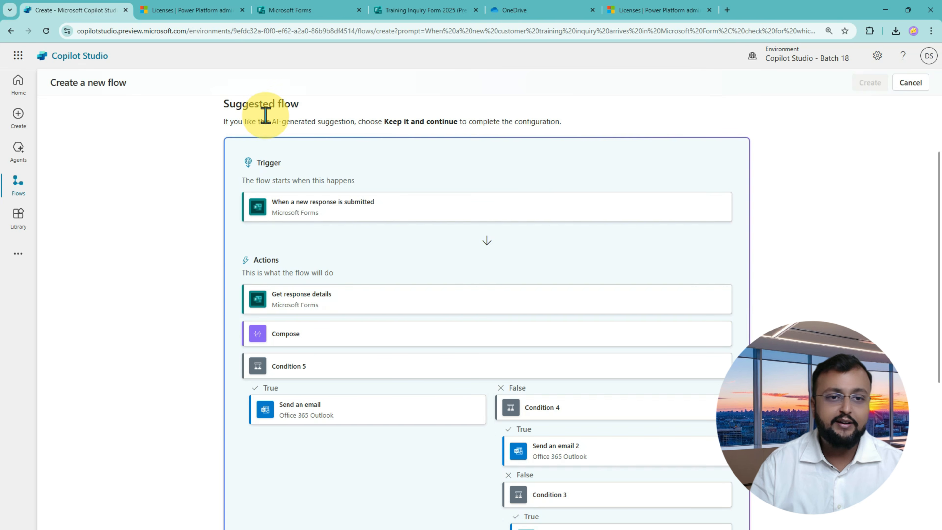
{"action": "left_click_drag", "start_coordinate": [228, 127], "coordinate": [466, 129]}
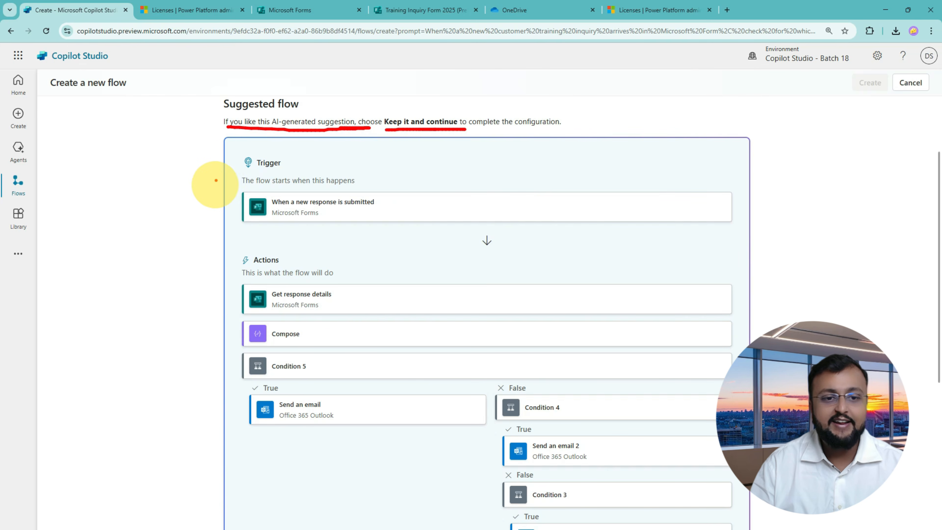
{"action": "left_click_drag", "start_coordinate": [162, 177], "coordinate": [235, 177]}
{"action": "mouse_move", "coordinate": [209, 165]}
{"action": "left_mouse_down"}
{"action": "mouse_move", "coordinate": [225, 184]}
{"action": "mouse_move", "coordinate": [215, 192]}
{"action": "left_mouse_up"}
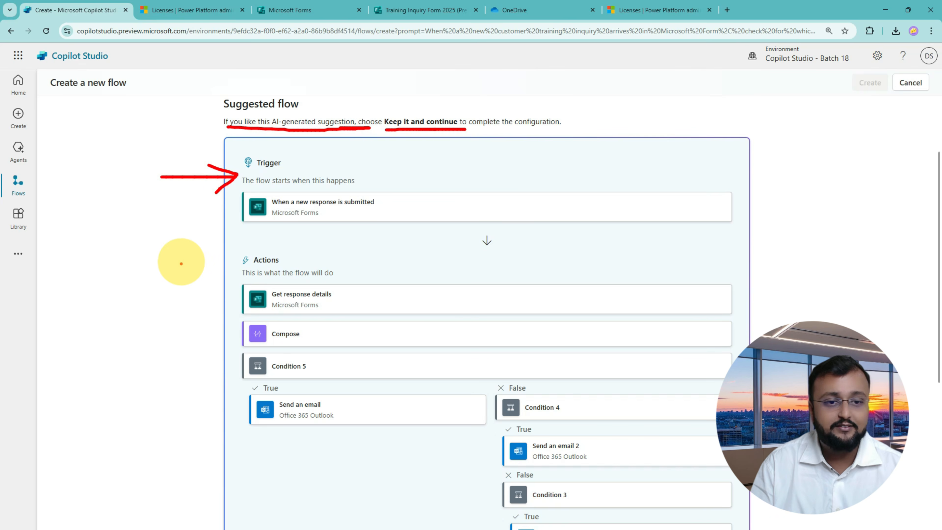
{"action": "mouse_move", "coordinate": [171, 271]}
{"action": "left_mouse_down"}
{"action": "mouse_move", "coordinate": [224, 264]}
{"action": "mouse_move", "coordinate": [218, 286]}
{"action": "left_mouse_up"}
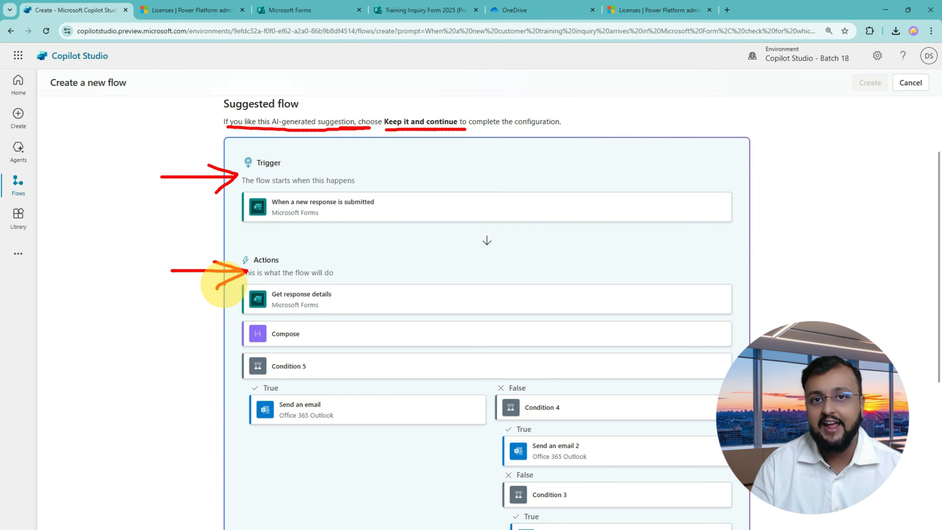
{"action": "key", "text": "Escape"}
{"action": "scroll", "coordinate": [376, 238], "scroll_direction": "down", "scroll_amount": 3}
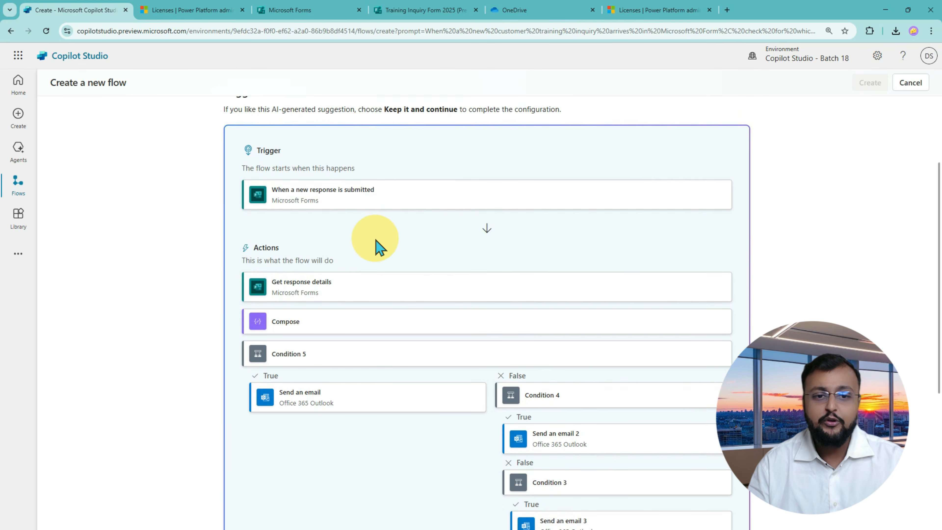
{"action": "scroll", "coordinate": [376, 245], "scroll_direction": "down", "scroll_amount": 1}
{"action": "scroll", "coordinate": [380, 246], "scroll_direction": "up", "scroll_amount": 2}
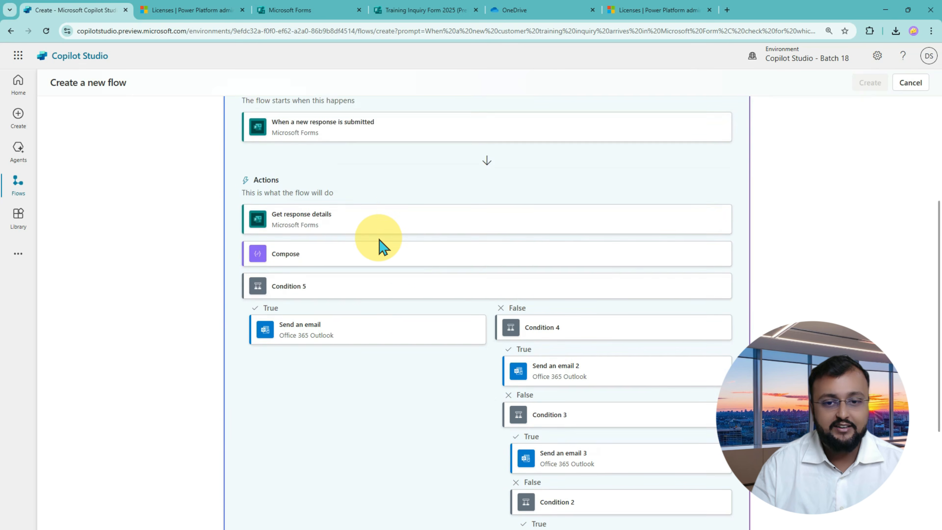
{"action": "scroll", "coordinate": [380, 246], "scroll_direction": "down", "scroll_amount": 2}
{"action": "scroll", "coordinate": [381, 247], "scroll_direction": "up", "scroll_amount": 4}
{"action": "scroll", "coordinate": [381, 245], "scroll_direction": "up", "scroll_amount": 1}
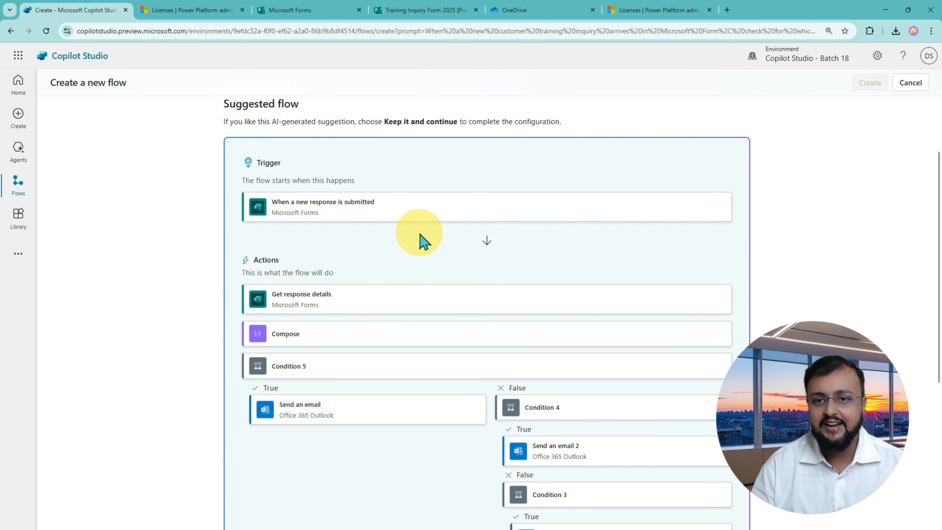
{"action": "scroll", "coordinate": [435, 238], "scroll_direction": "down", "scroll_amount": 5}
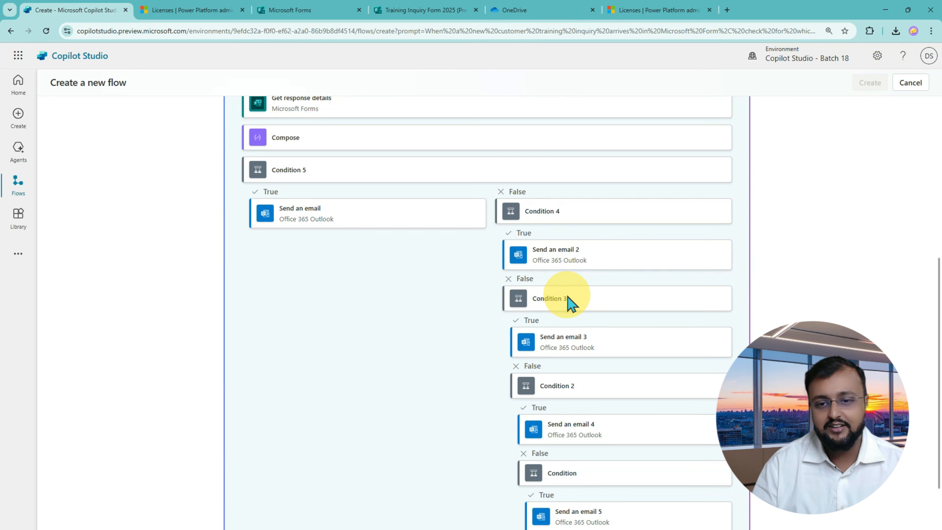
{"action": "scroll", "coordinate": [568, 299], "scroll_direction": "down", "scroll_amount": 2}
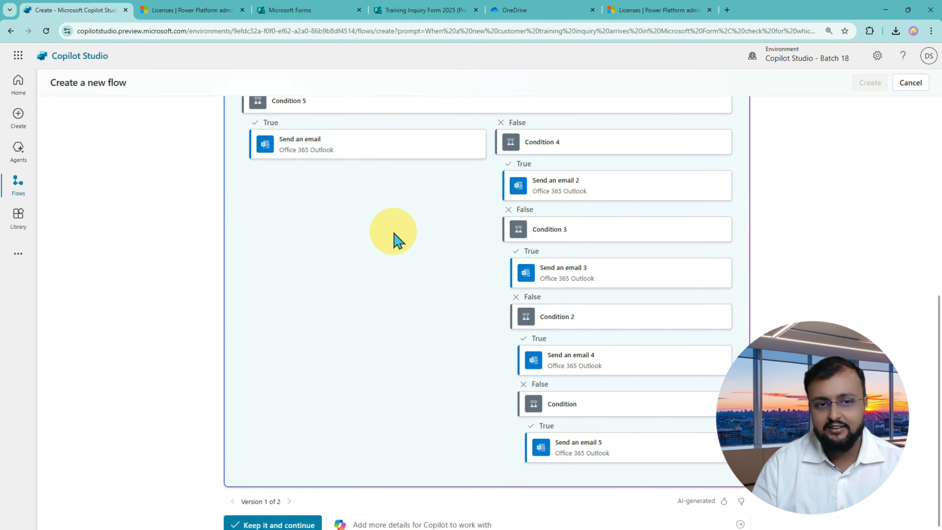
{"action": "scroll", "coordinate": [395, 239], "scroll_direction": "up", "scroll_amount": 5}
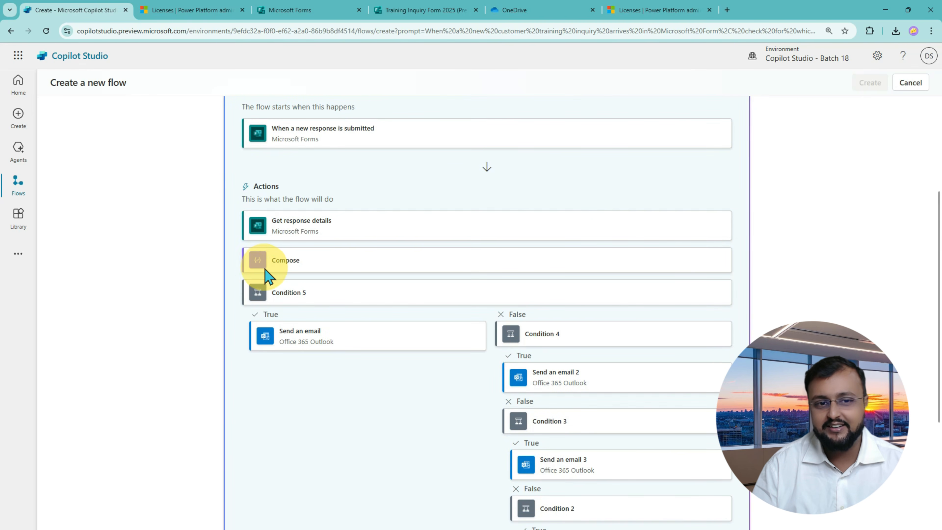
{"action": "scroll", "coordinate": [298, 274], "scroll_direction": "up", "scroll_amount": 1}
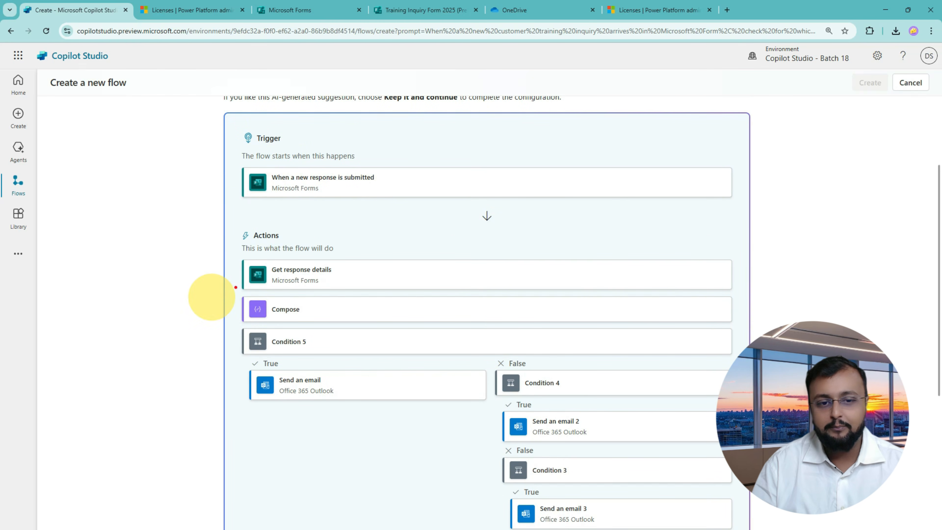
{"action": "mouse_move", "coordinate": [182, 396]}
{"action": "left_mouse_down"}
{"action": "mouse_move", "coordinate": [248, 385]}
{"action": "mouse_move", "coordinate": [424, 401]}
{"action": "left_mouse_up"}
{"action": "left_click_drag", "start_coordinate": [582, 407], "coordinate": [606, 402]}
{"action": "left_click_drag", "start_coordinate": [583, 444], "coordinate": [605, 445]}
{"action": "mouse_move", "coordinate": [569, 487]}
{"action": "left_mouse_down"}
{"action": "mouse_move", "coordinate": [611, 517]}
{"action": "mouse_move", "coordinate": [605, 484]}
{"action": "left_mouse_up"}
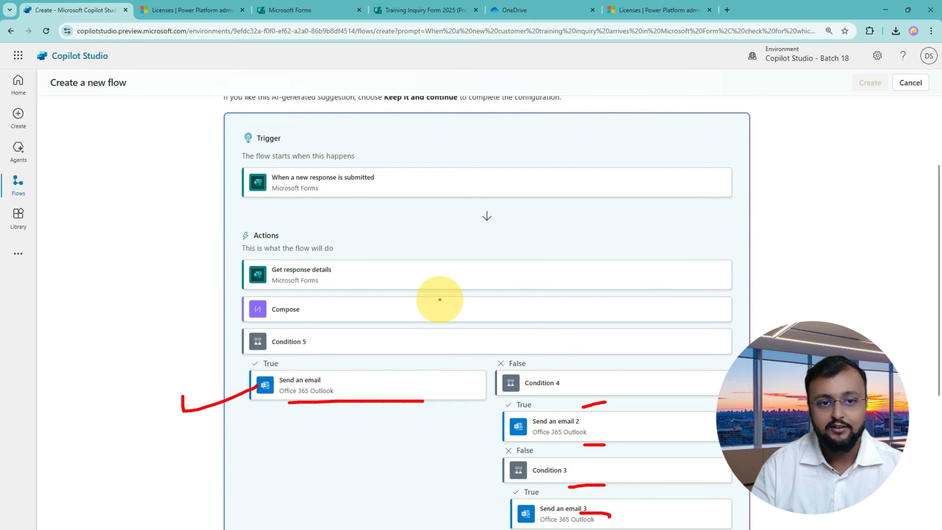
{"action": "scroll", "coordinate": [440, 300], "scroll_direction": "down", "scroll_amount": 6}
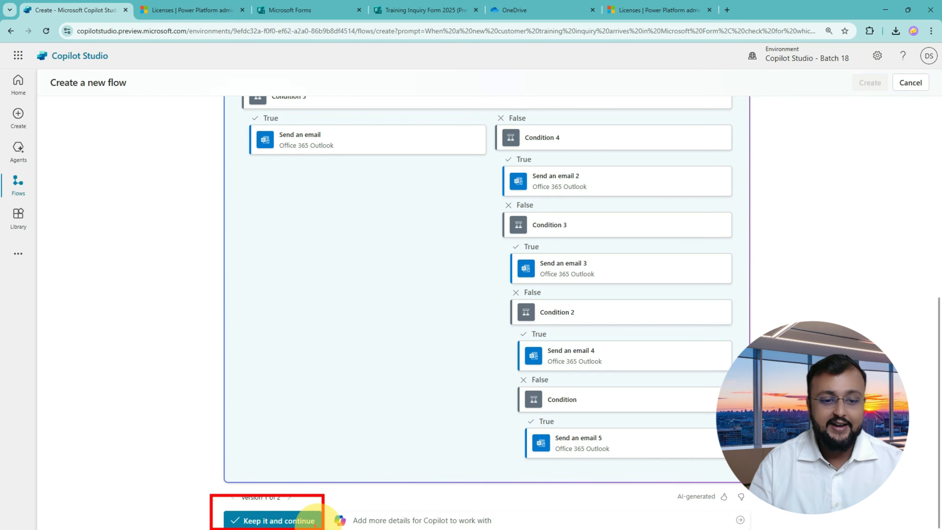
{"action": "left_click_drag", "start_coordinate": [158, 486], "coordinate": [213, 497]}
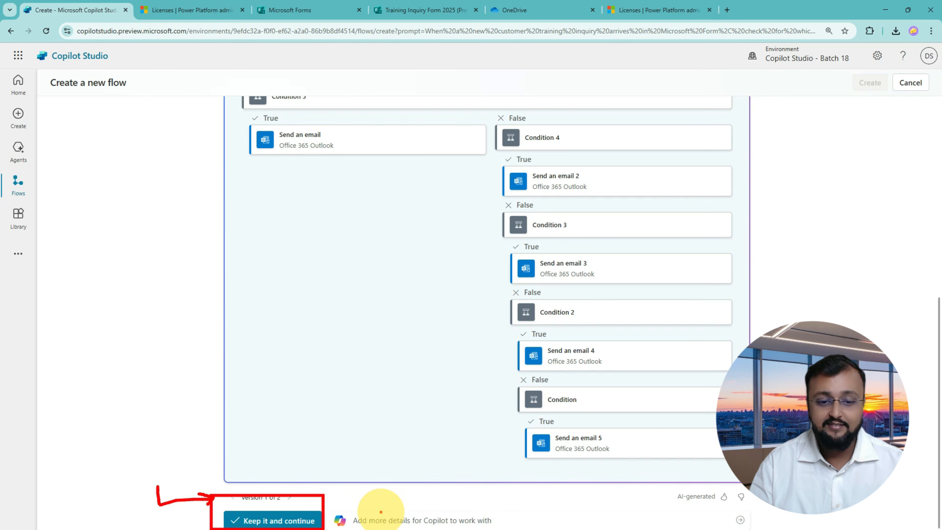
{"action": "mouse_move", "coordinate": [333, 491]}
{"action": "left_mouse_down"}
{"action": "mouse_move", "coordinate": [631, 523]}
{"action": "mouse_move", "coordinate": [725, 516]}
{"action": "mouse_move", "coordinate": [754, 525]}
{"action": "left_mouse_up"}
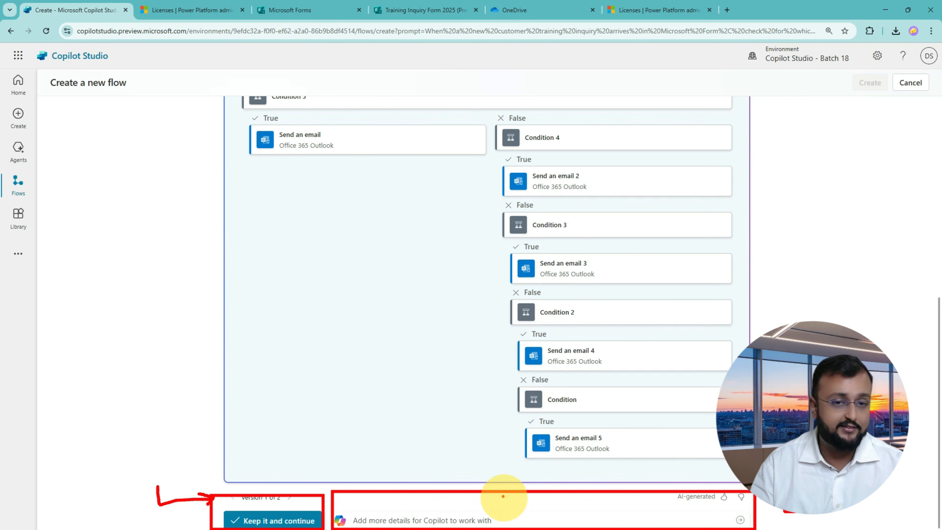
{"action": "left_click", "coordinate": [372, 519]}
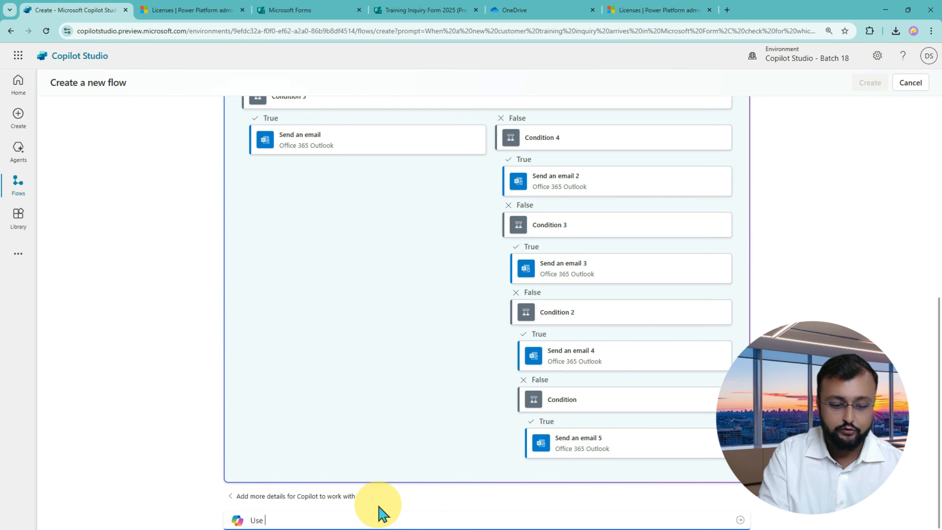
{"action": "type", "text": "Use Switch case instead of If"}
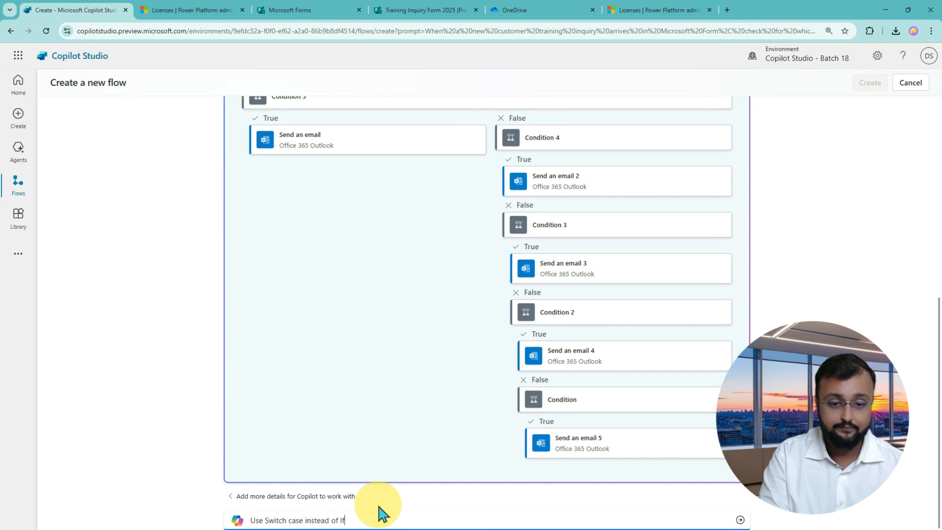
{"action": "key", "text": "Return"}
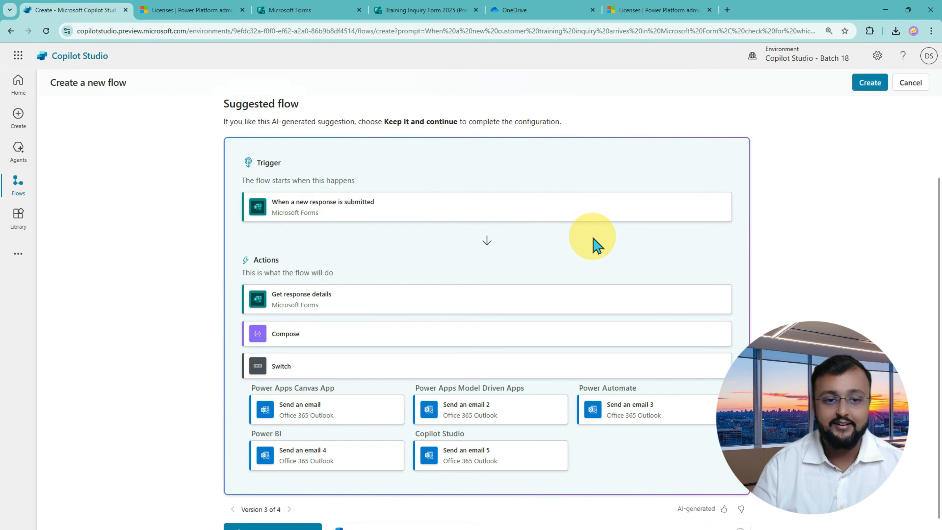
{"action": "scroll", "coordinate": [595, 245], "scroll_direction": "down", "scroll_amount": 1}
{"action": "scroll", "coordinate": [594, 244], "scroll_direction": "up", "scroll_amount": 3}
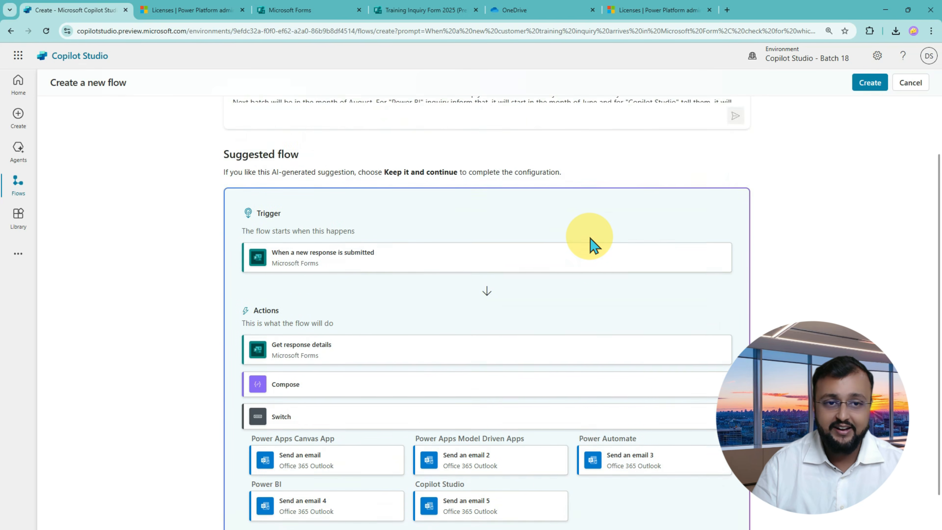
{"action": "scroll", "coordinate": [623, 142], "scroll_direction": "down", "scroll_amount": 2}
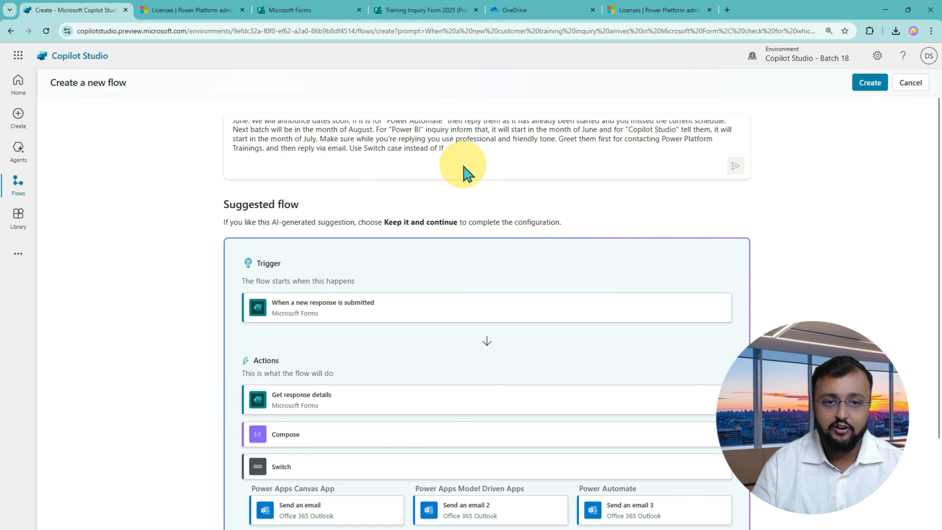
{"action": "left_click_drag", "start_coordinate": [343, 141], "coordinate": [458, 159]}
{"action": "mouse_move", "coordinate": [353, 170]}
{"action": "left_mouse_down"}
{"action": "mouse_move", "coordinate": [376, 163]}
{"action": "mouse_move", "coordinate": [378, 171]}
{"action": "left_mouse_up"}
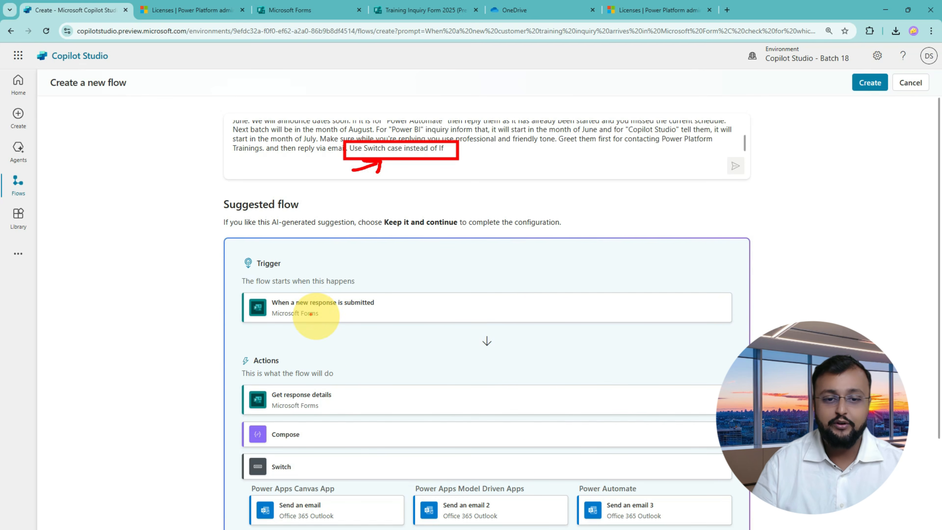
{"action": "mouse_move", "coordinate": [193, 295]}
{"action": "left_mouse_down"}
{"action": "mouse_move", "coordinate": [243, 293]}
{"action": "mouse_move", "coordinate": [224, 331]}
{"action": "left_mouse_up"}
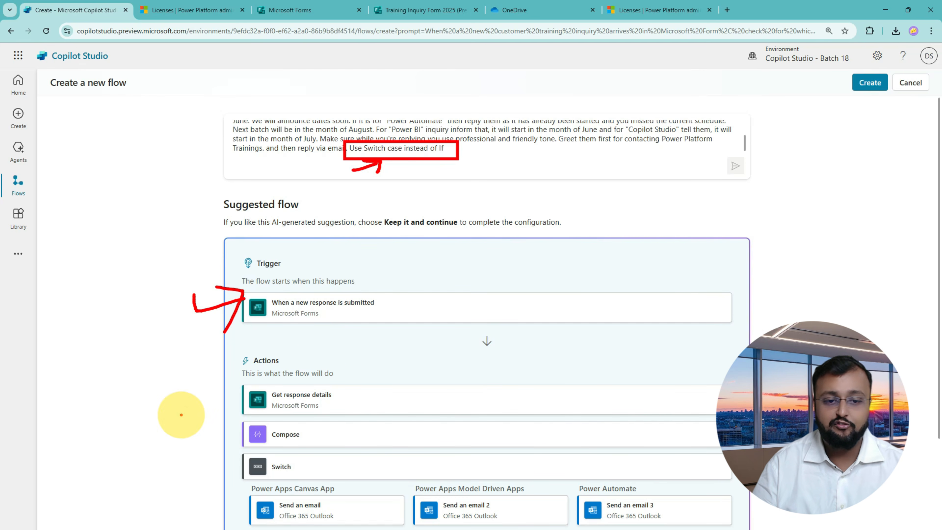
{"action": "mouse_move", "coordinate": [177, 399]}
{"action": "left_mouse_down"}
{"action": "mouse_move", "coordinate": [237, 407]}
{"action": "mouse_move", "coordinate": [222, 431]}
{"action": "left_mouse_up"}
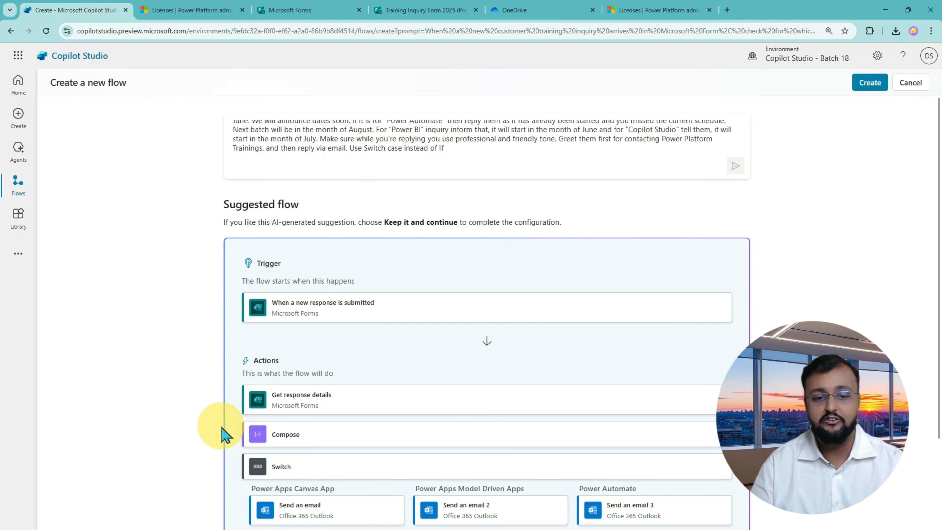
{"action": "scroll", "coordinate": [223, 430], "scroll_direction": "down", "scroll_amount": 3}
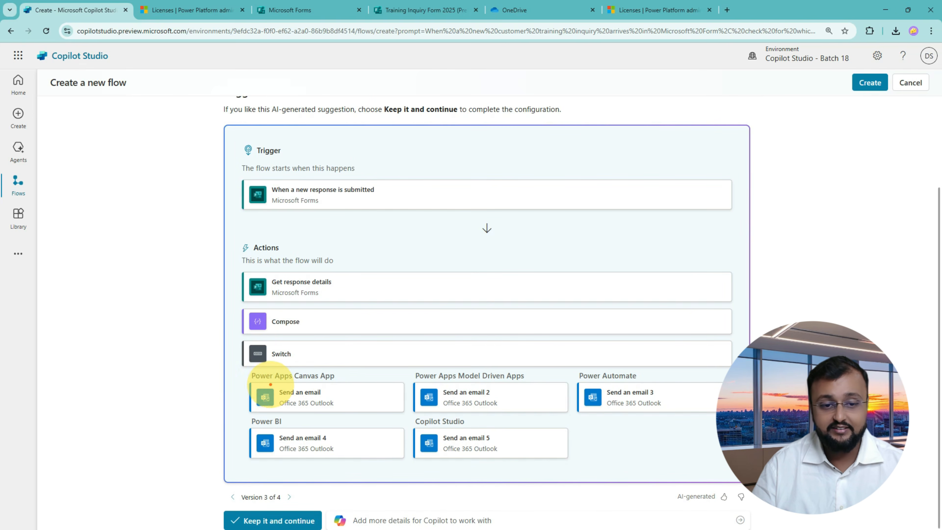
{"action": "left_click_drag", "start_coordinate": [270, 384], "coordinate": [339, 385]}
{"action": "left_click_drag", "start_coordinate": [483, 385], "coordinate": [612, 385]}
{"action": "left_click_drag", "start_coordinate": [263, 430], "coordinate": [309, 430]}
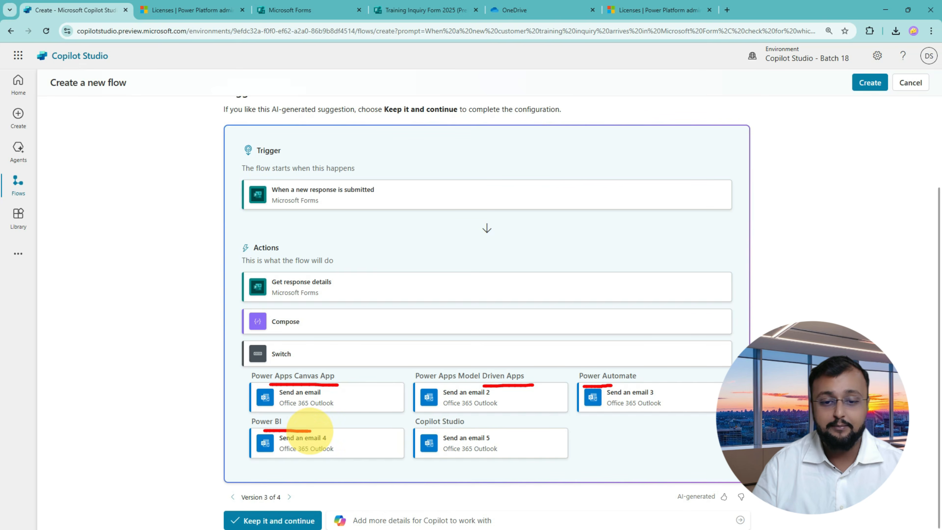
{"action": "left_click_drag", "start_coordinate": [383, 428], "coordinate": [439, 426]}
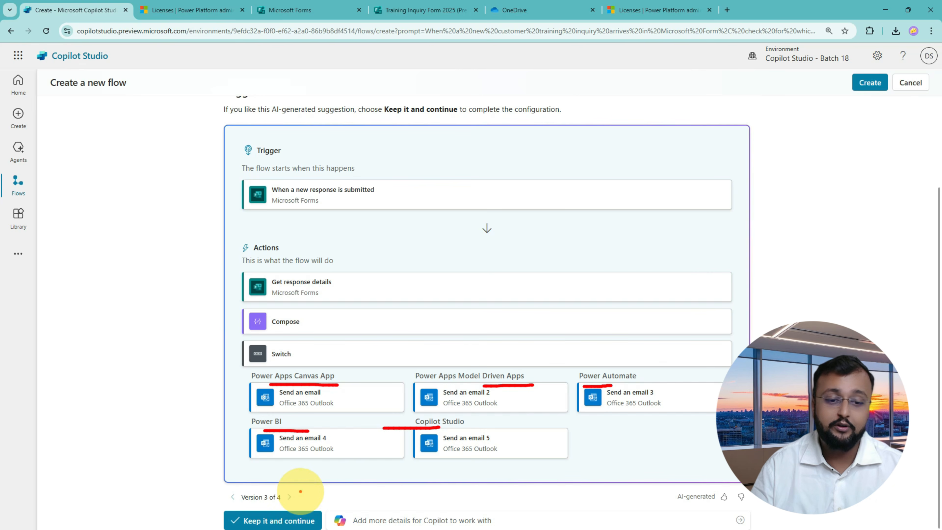
{"action": "left_click_drag", "start_coordinate": [326, 486], "coordinate": [318, 502]}
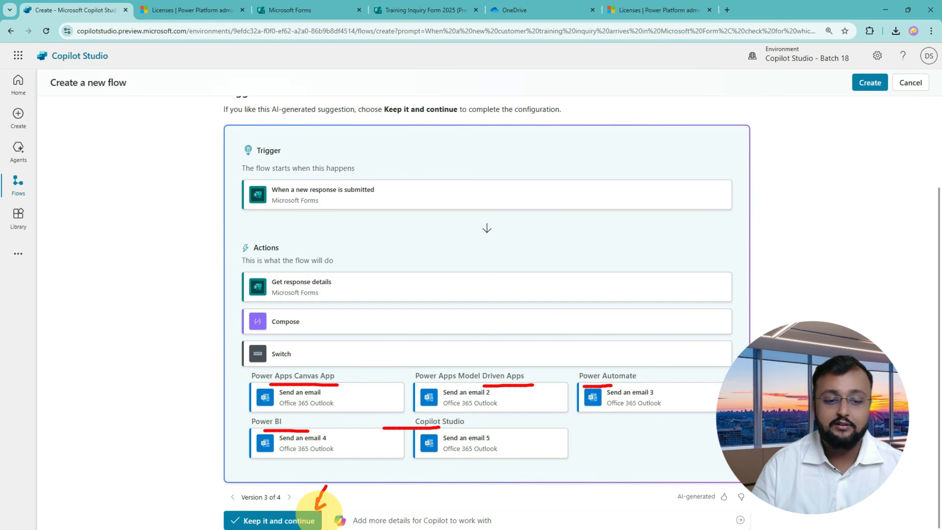
{"action": "key", "text": "Escape"}
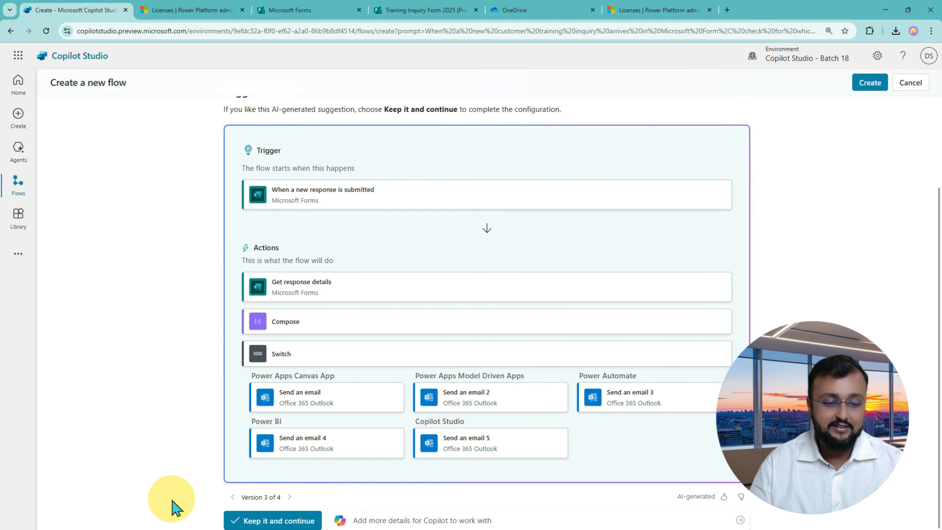
{"action": "left_click_drag", "start_coordinate": [167, 482], "coordinate": [224, 523]}
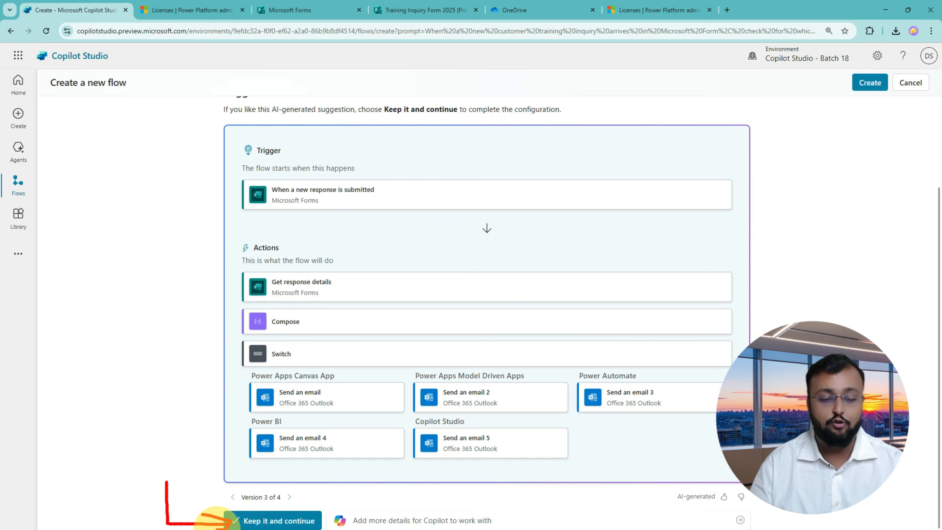
{"action": "key", "text": "Escape"}
Keep the suggested flow and review its Microsoft Forms connection.
{"action": "left_click", "coordinate": [284, 521]}
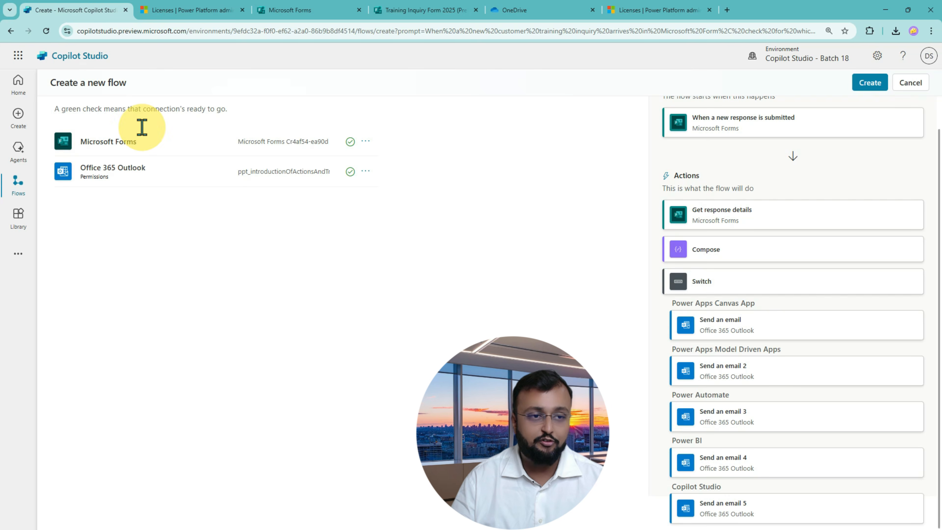
{"action": "key", "text": "ctrl+2"}
{"action": "mouse_move", "coordinate": [49, 95]}
{"action": "left_mouse_down"}
{"action": "mouse_move", "coordinate": [364, 204]}
{"action": "mouse_move", "coordinate": [392, 232]}
{"action": "left_mouse_up"}
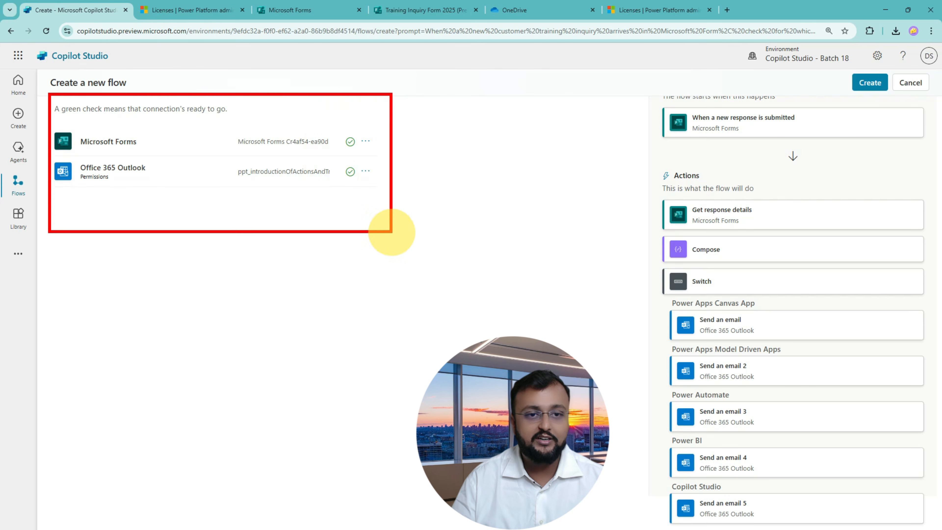
{"action": "left_click_drag", "start_coordinate": [259, 154], "coordinate": [300, 154]}
{"action": "left_click_drag", "start_coordinate": [262, 186], "coordinate": [334, 188]}
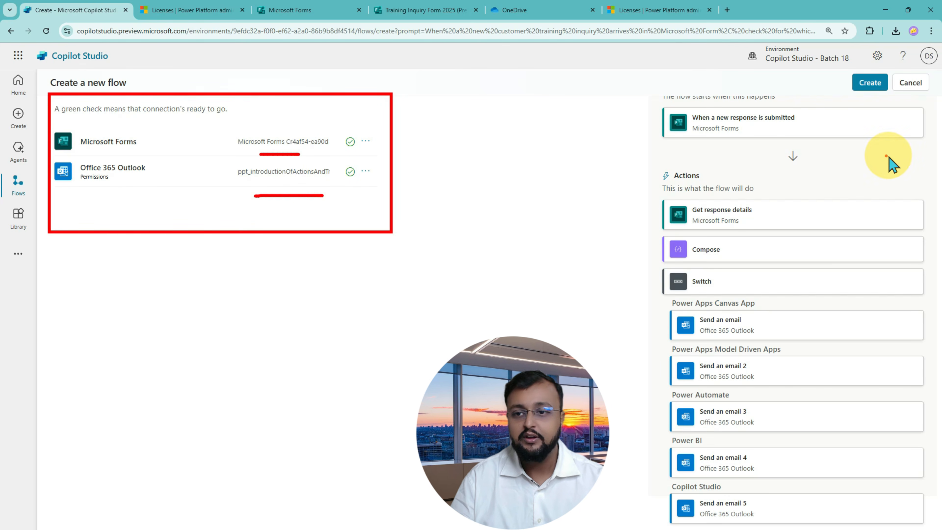
{"action": "key", "text": "Escape"}
{"action": "scroll", "coordinate": [830, 270], "scroll_direction": "up", "scroll_amount": 1}
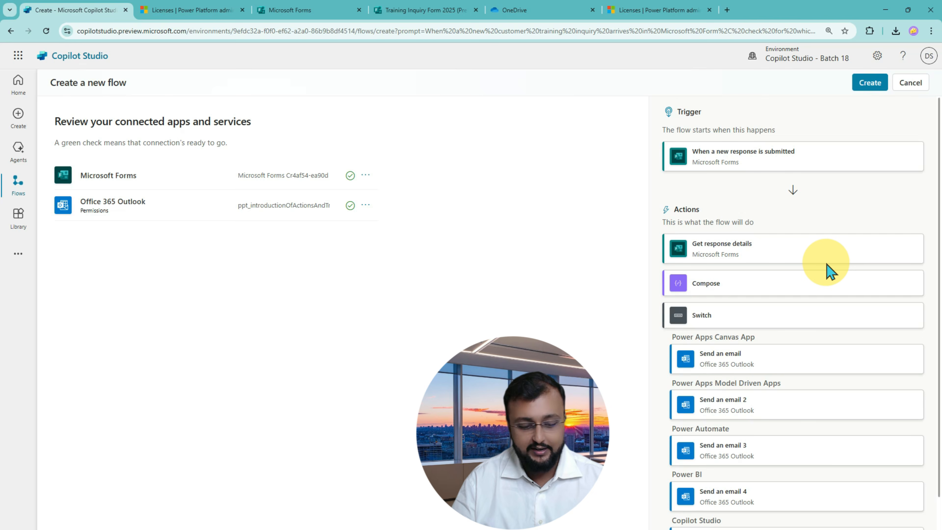
Review the Office 365 Outlook connection and create the flow.
{"action": "key", "text": "ctrl+2"}
{"action": "mouse_move", "coordinate": [652, 89]}
{"action": "left_mouse_down"}
{"action": "mouse_move", "coordinate": [837, 432]}
{"action": "mouse_move", "coordinate": [935, 528]}
{"action": "left_mouse_up"}
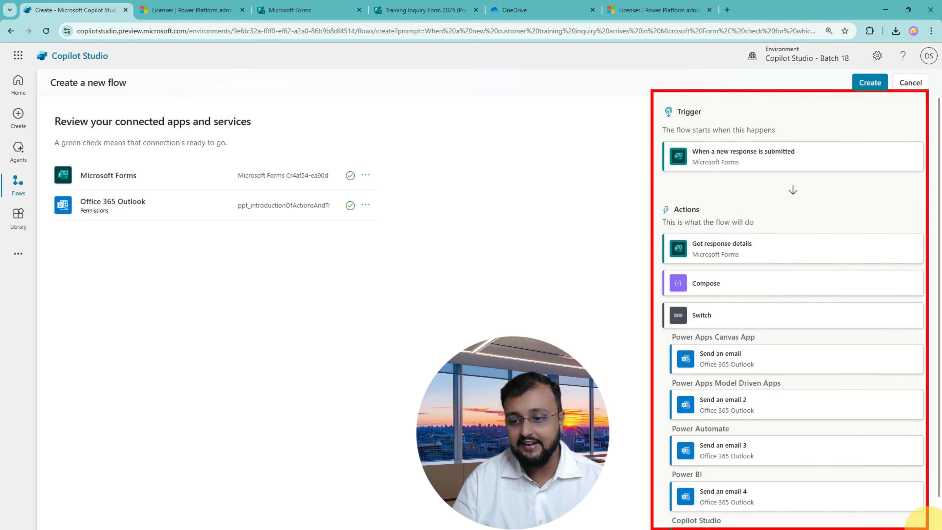
{"action": "mouse_move", "coordinate": [577, 116]}
{"action": "left_mouse_down"}
{"action": "mouse_move", "coordinate": [630, 115]}
{"action": "mouse_move", "coordinate": [583, 146]}
{"action": "left_mouse_up"}
{"action": "left_click_drag", "start_coordinate": [543, 195], "coordinate": [633, 205]}
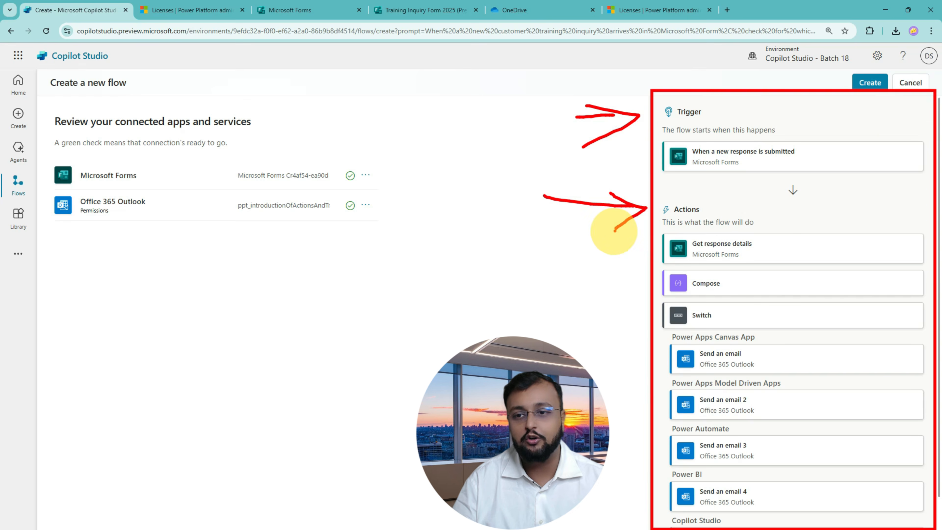
{"action": "key", "text": "Escape"}
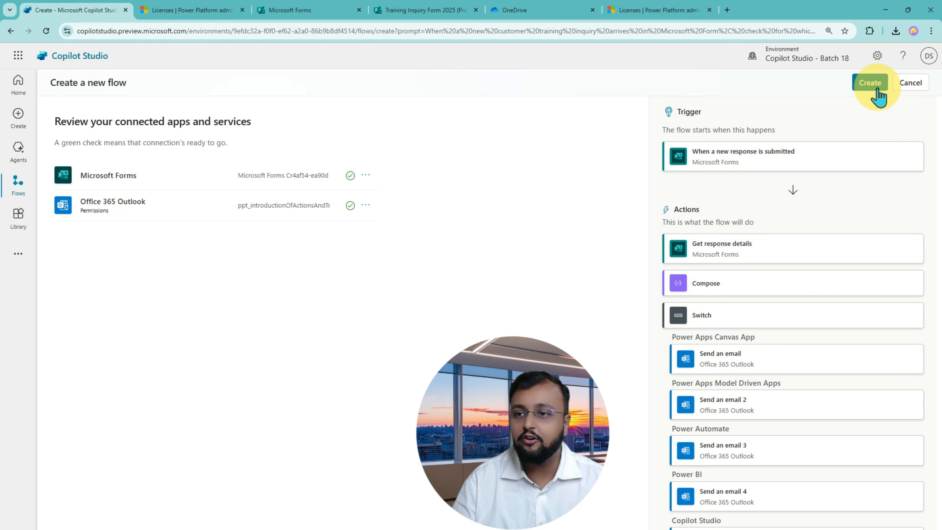
{"action": "left_click", "coordinate": [876, 89]}
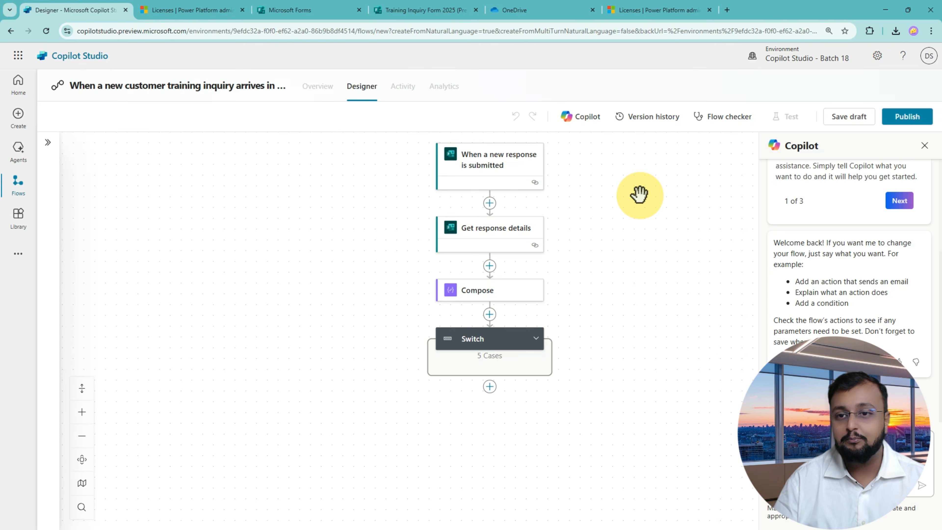
Inspect the parameters of the trigger, Get response details, Compose and Switch steps.
{"action": "left_click_drag", "start_coordinate": [652, 189], "coordinate": [613, 194]}
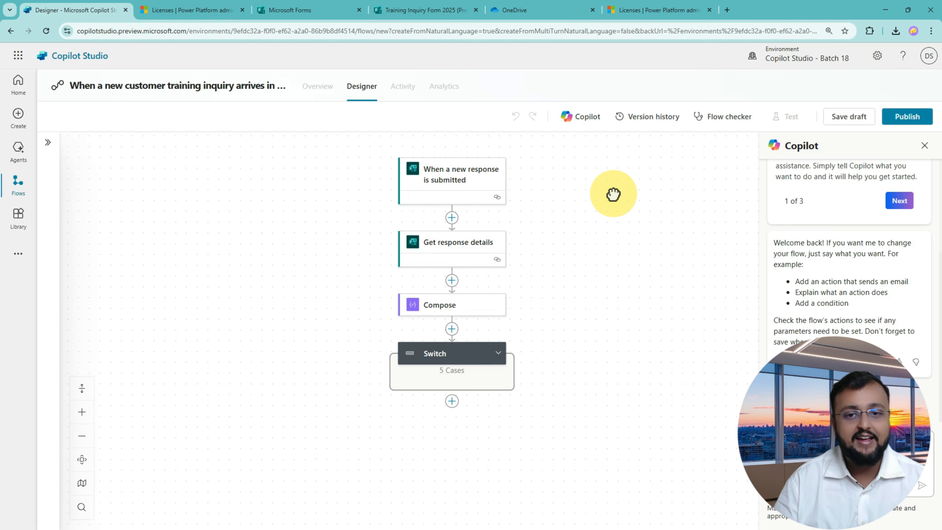
{"action": "left_click", "coordinate": [465, 200]}
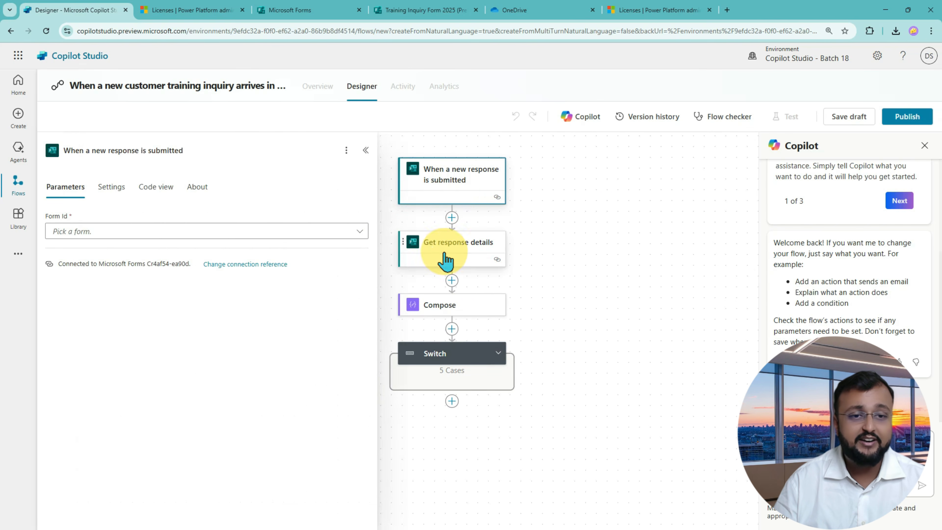
{"action": "left_click", "coordinate": [450, 264]}
{"action": "left_click", "coordinate": [453, 311]}
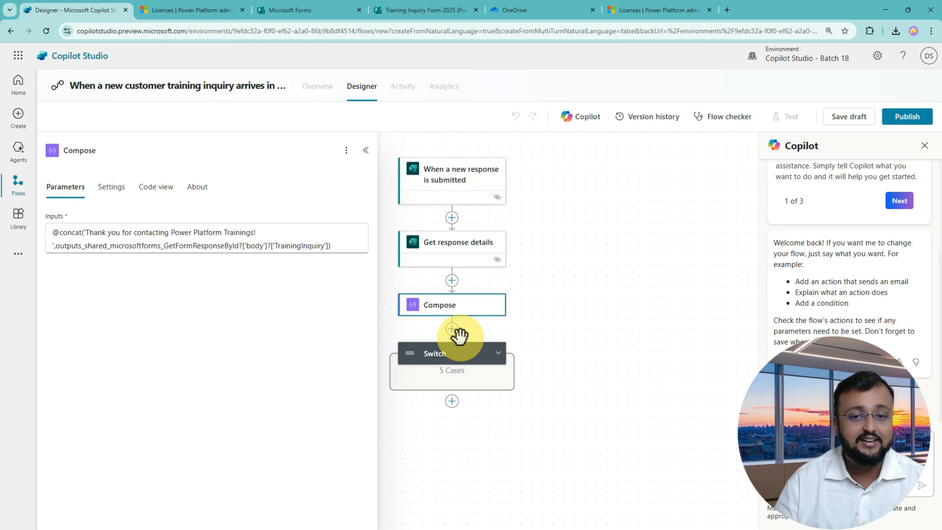
{"action": "left_click", "coordinate": [467, 359]}
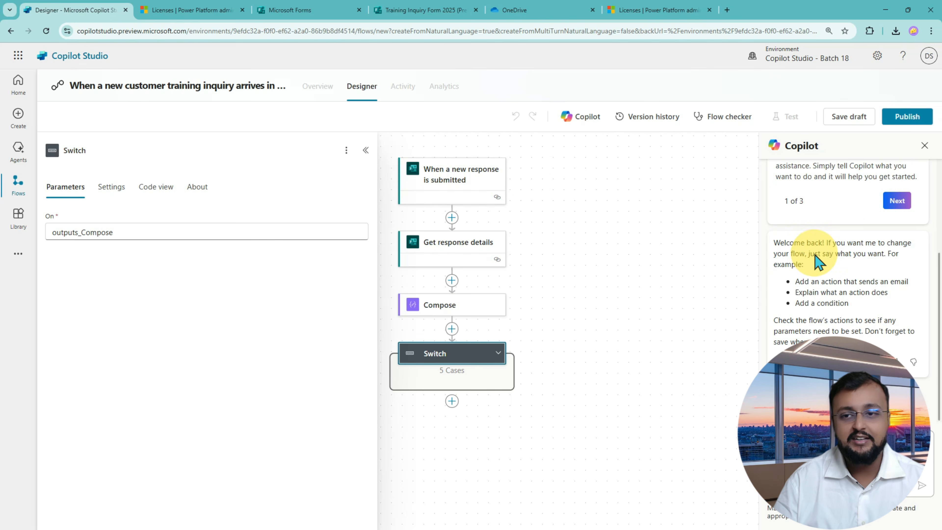
Select the flow's name and close the step details panel.
{"action": "left_click_drag", "start_coordinate": [664, 252], "coordinate": [669, 290]}
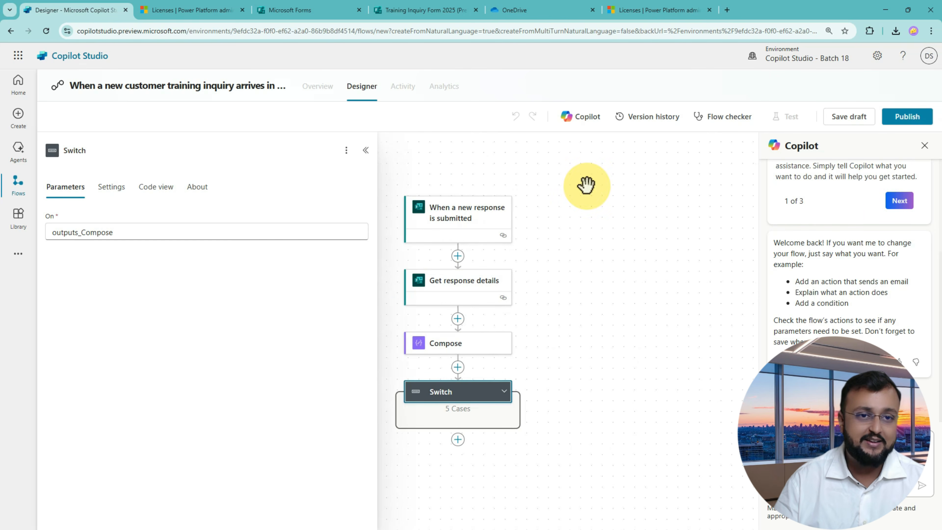
{"action": "double_click", "coordinate": [237, 86]}
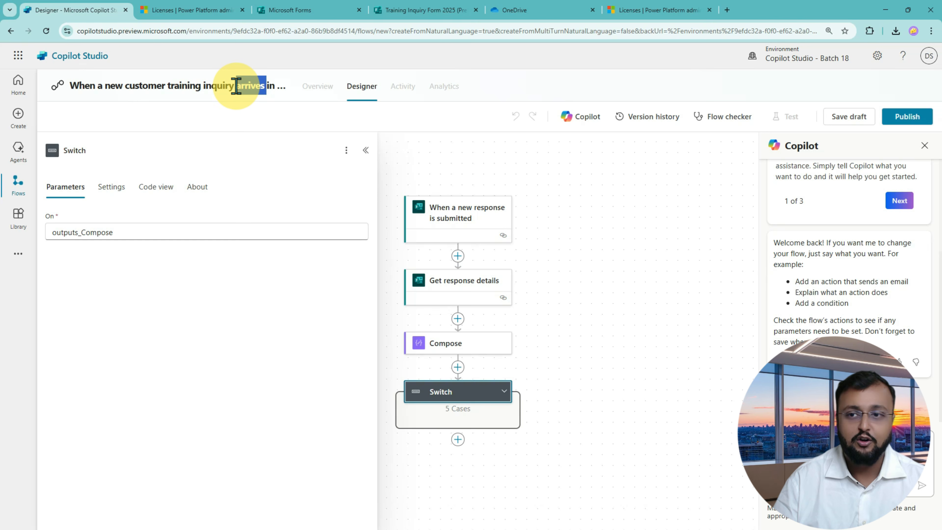
{"action": "left_click", "coordinate": [614, 235]}
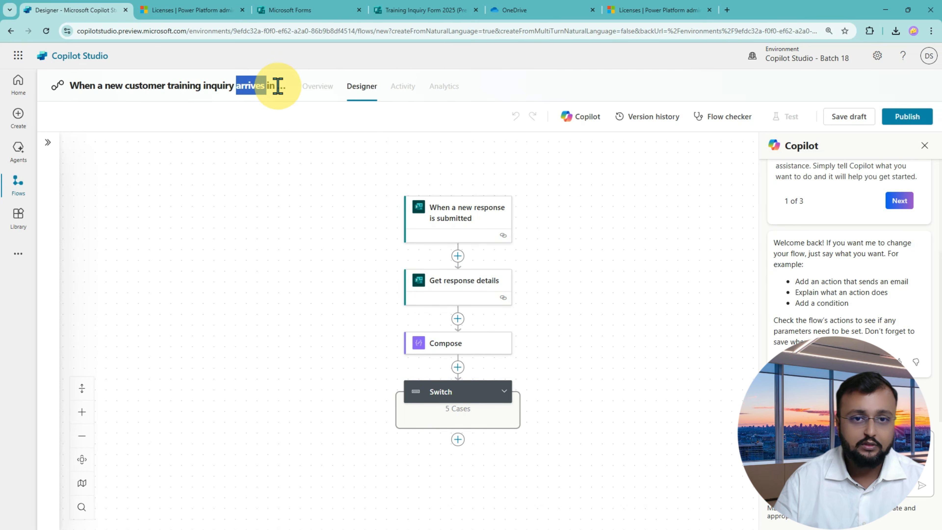
{"action": "left_click_drag", "start_coordinate": [276, 86], "coordinate": [311, 82]}
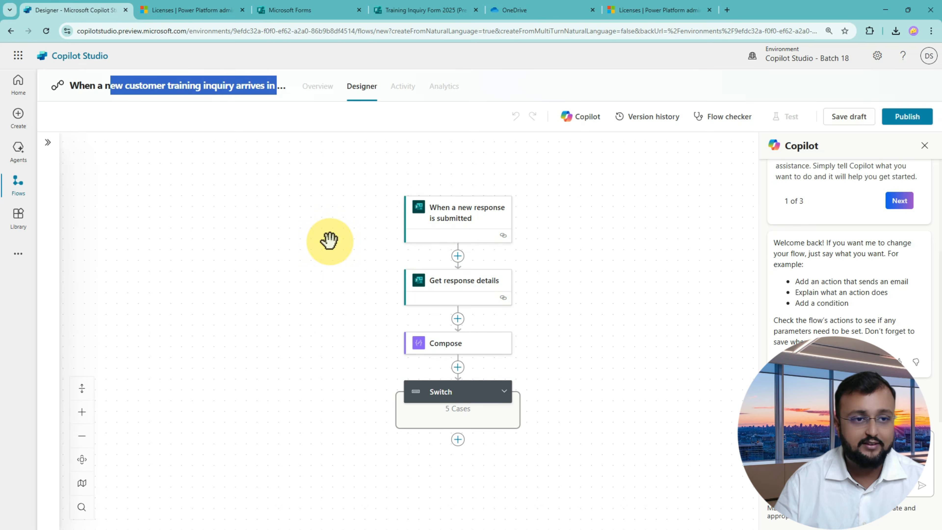
Set the form-submission trigger's Form Id to Training Inquiry Form 2025.
{"action": "left_click", "coordinate": [458, 223]}
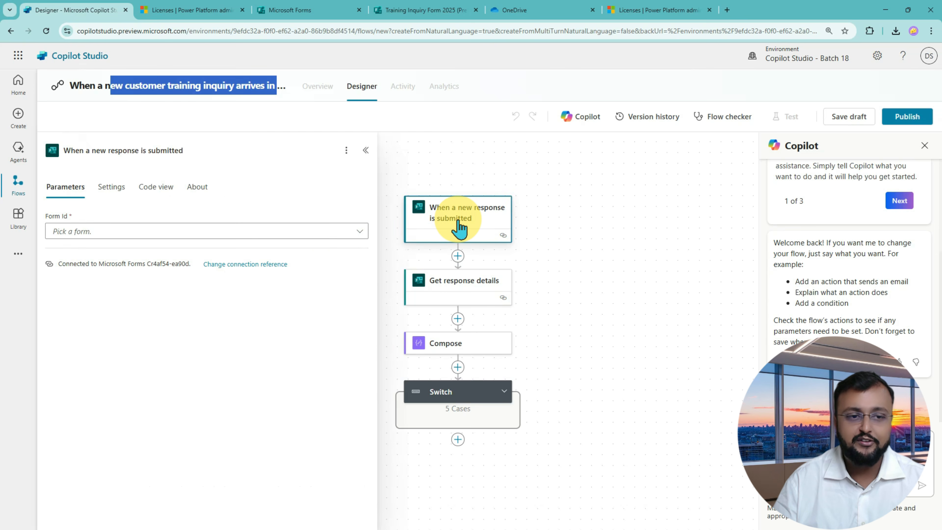
{"action": "left_click", "coordinate": [360, 233]}
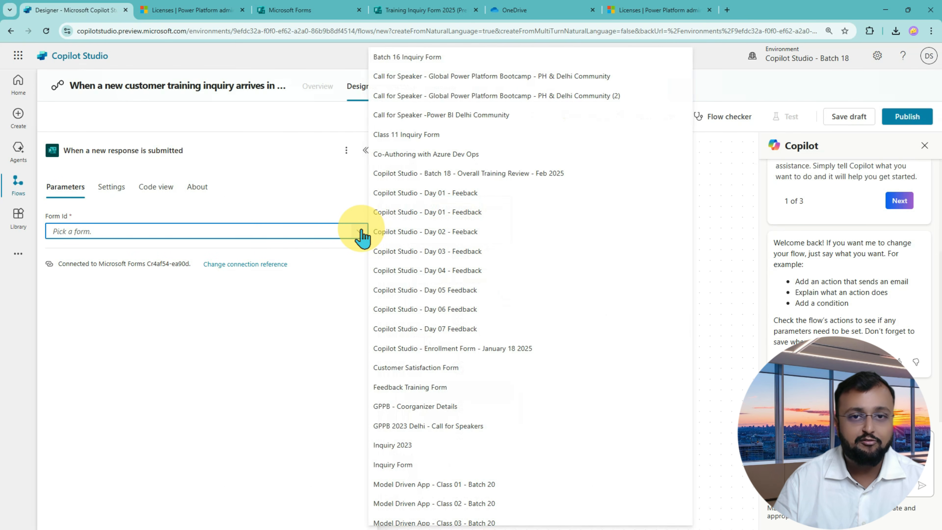
{"action": "type", "text": "2025"}
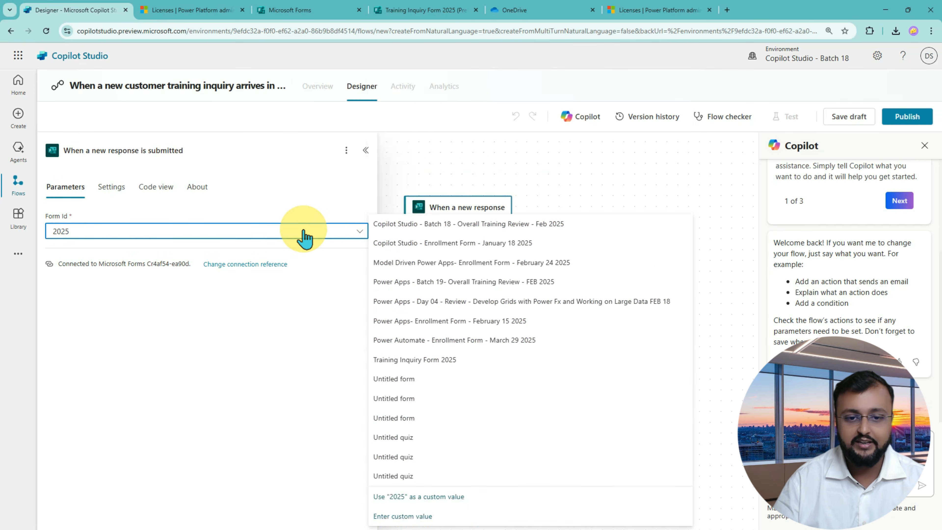
{"action": "left_click", "coordinate": [435, 360]}
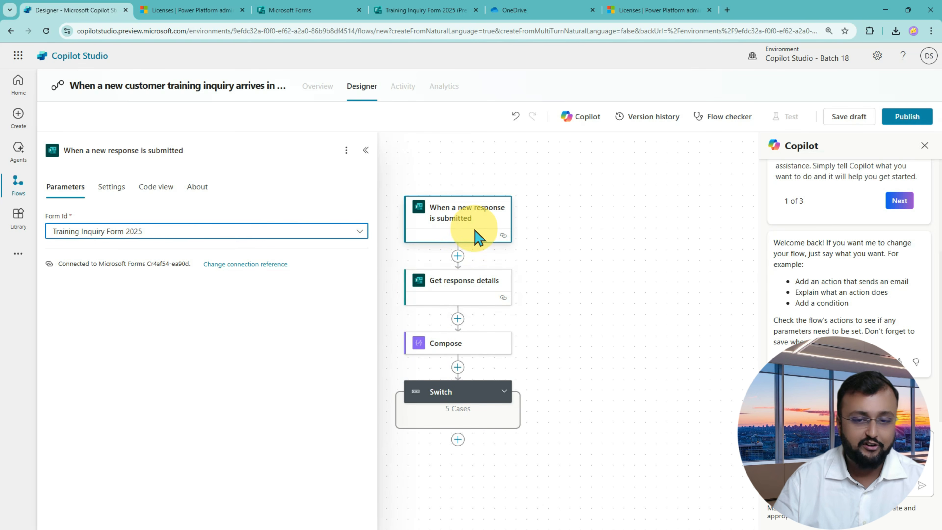
{"action": "mouse_move", "coordinate": [376, 214]}
{"action": "left_mouse_down"}
{"action": "mouse_move", "coordinate": [424, 212]}
{"action": "mouse_move", "coordinate": [411, 227]}
{"action": "left_mouse_up"}
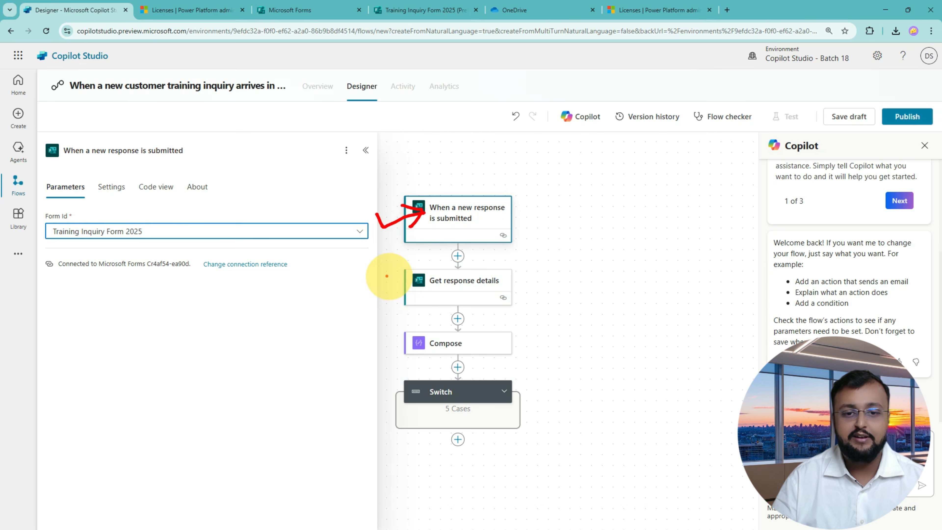
{"action": "mouse_move", "coordinate": [385, 275]}
{"action": "left_mouse_down"}
{"action": "mouse_move", "coordinate": [405, 279]}
{"action": "mouse_move", "coordinate": [401, 287]}
{"action": "left_mouse_up"}
Set the Get response details step's Form Id to Training Inquiry Form 2025 too.
{"action": "left_click", "coordinate": [450, 282]}
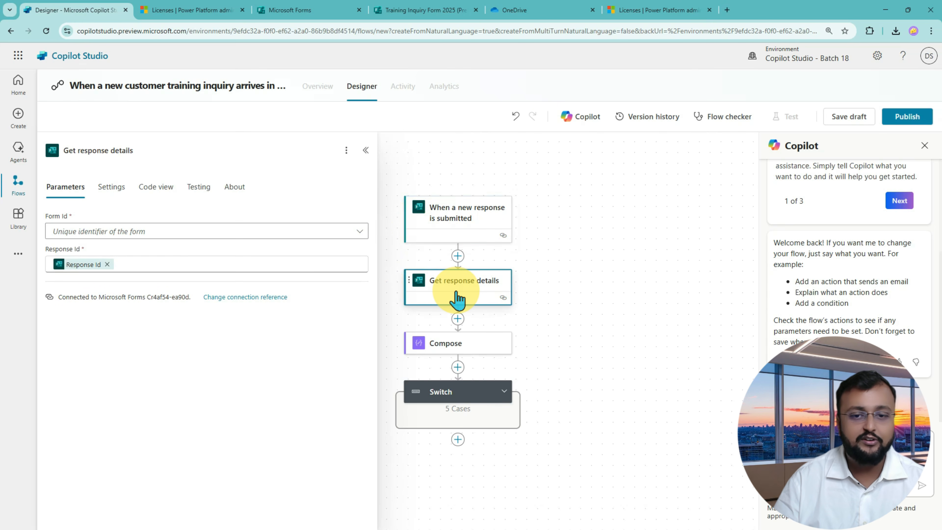
{"action": "left_click", "coordinate": [249, 231]}
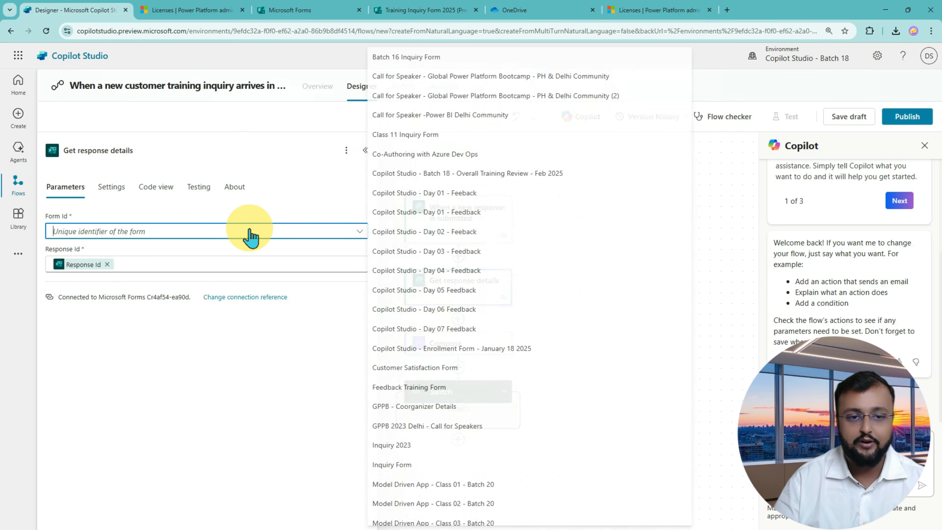
{"action": "type", "text": "2025"}
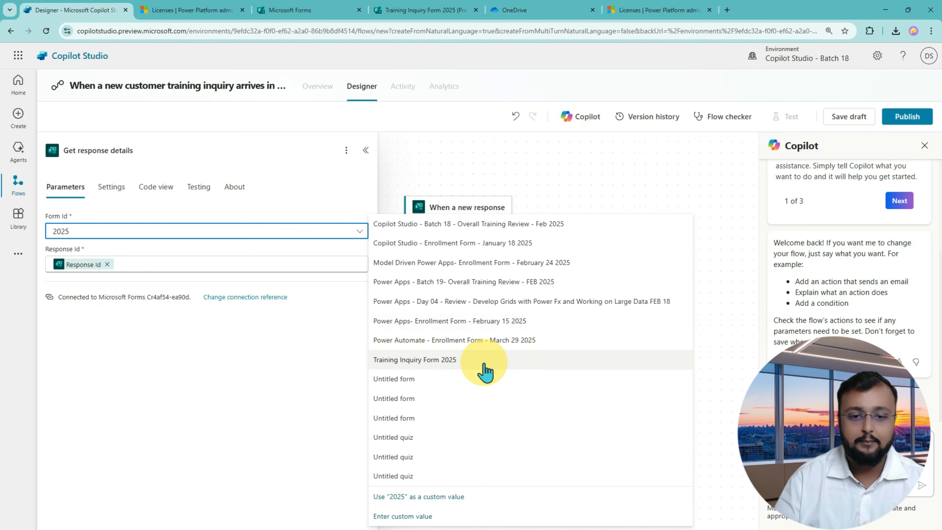
{"action": "left_click", "coordinate": [485, 368]}
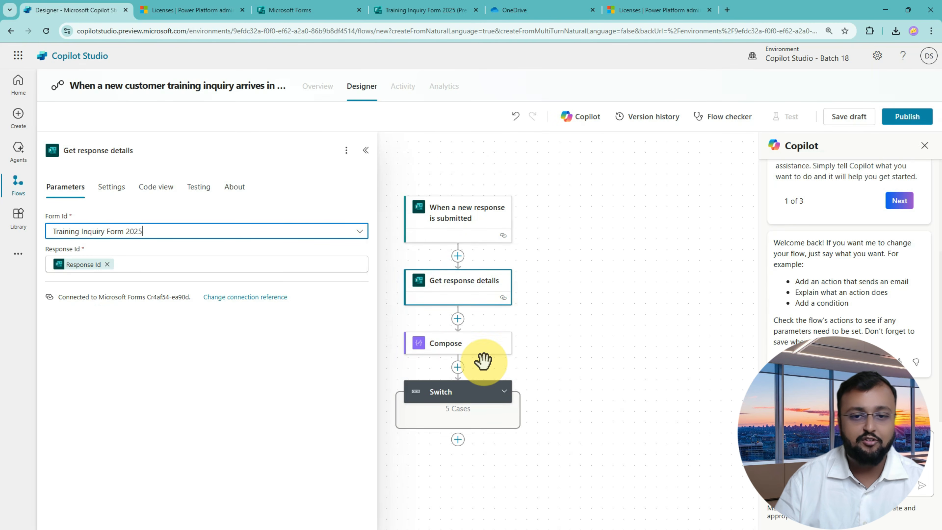
{"action": "left_click", "coordinate": [608, 291]}
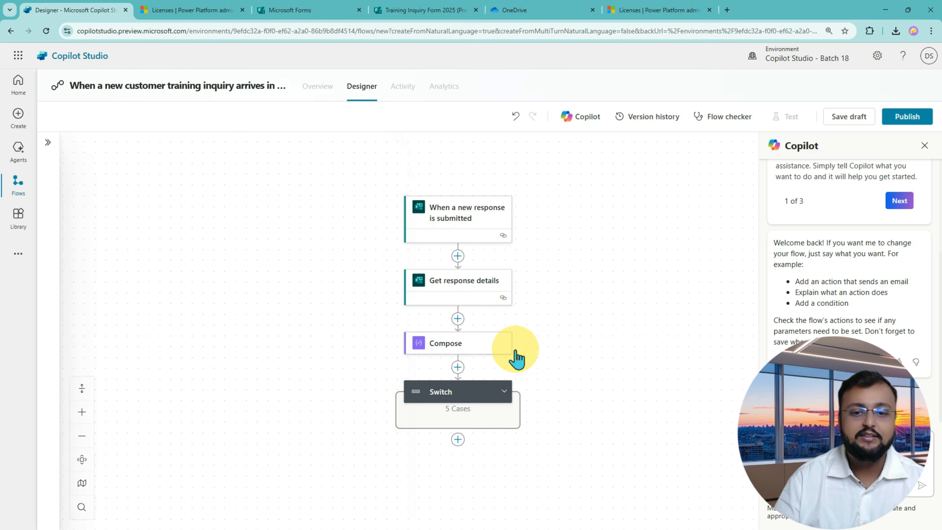
Delete the Compose action from the flow and confirm the removal.
{"action": "left_click", "coordinate": [494, 357]}
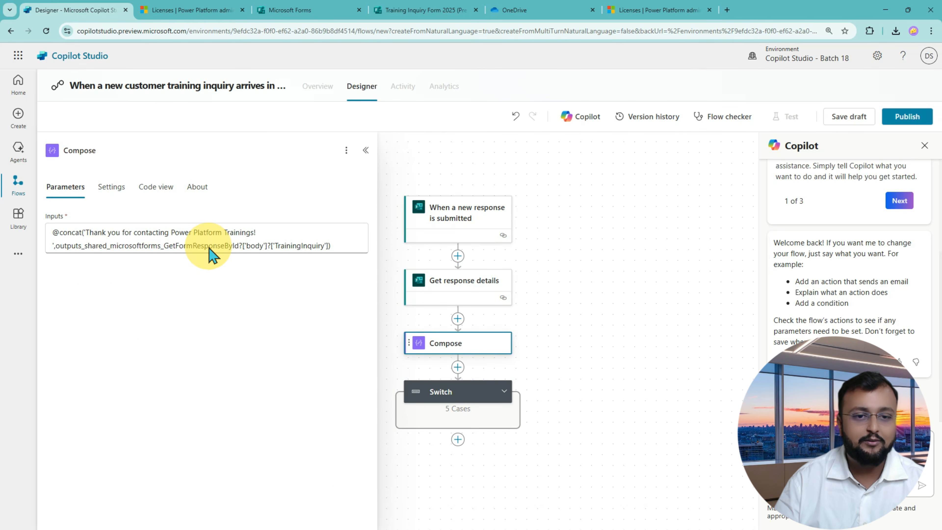
{"action": "right_click", "coordinate": [482, 348]}
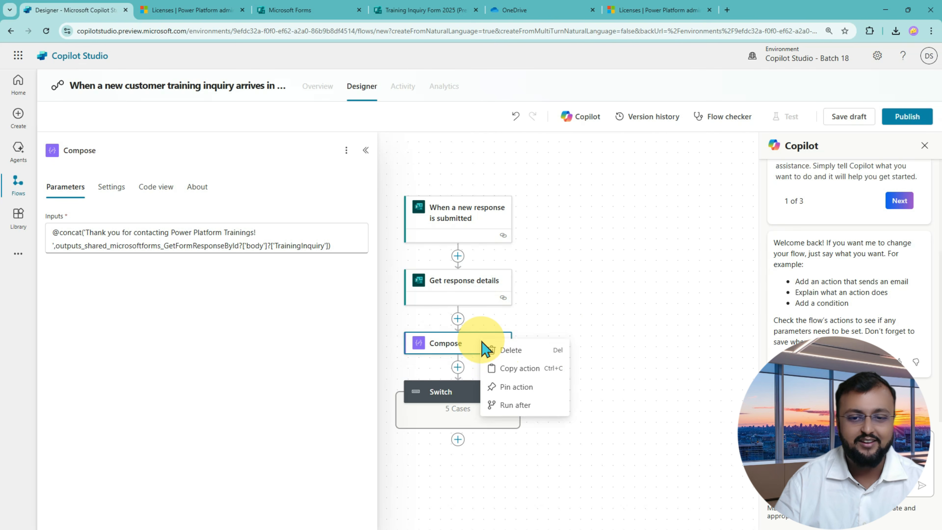
{"action": "left_click", "coordinate": [539, 355]}
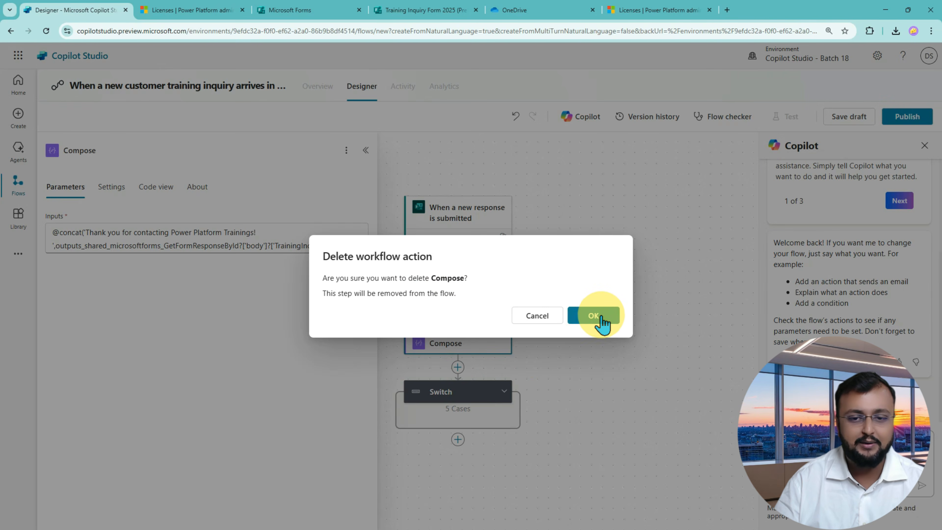
{"action": "left_click", "coordinate": [599, 316]}
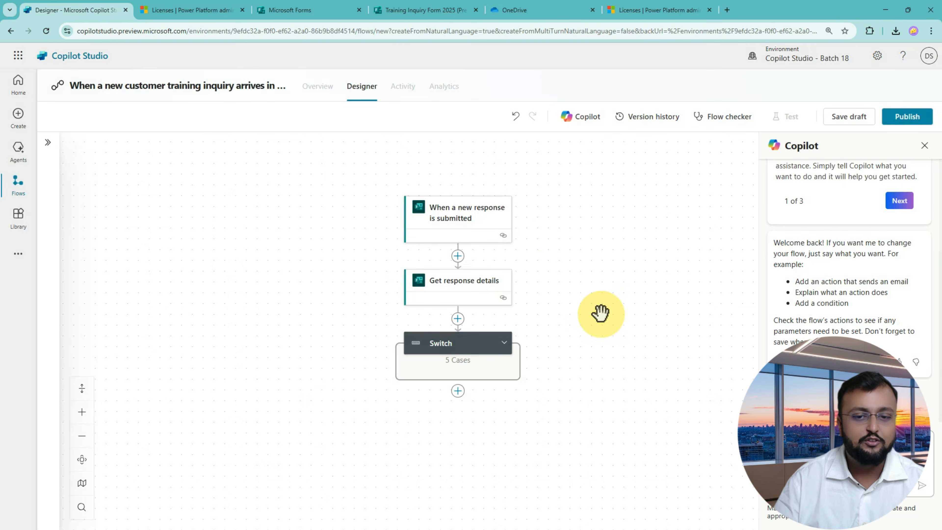
Clear outputs_Compose from the Switch's On field and browse dynamic values for a replacement.
{"action": "left_click", "coordinate": [452, 339]}
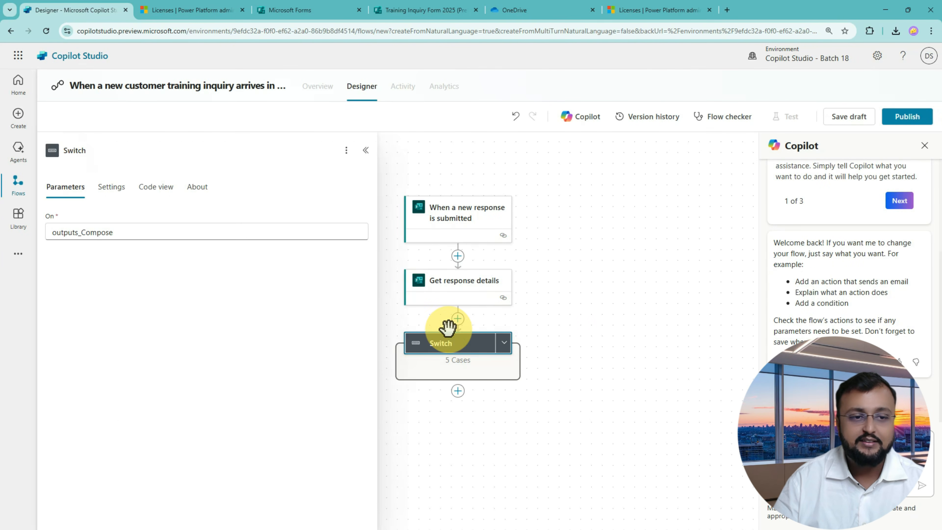
{"action": "left_click", "coordinate": [135, 231]}
{"action": "double_click", "coordinate": [137, 232]}
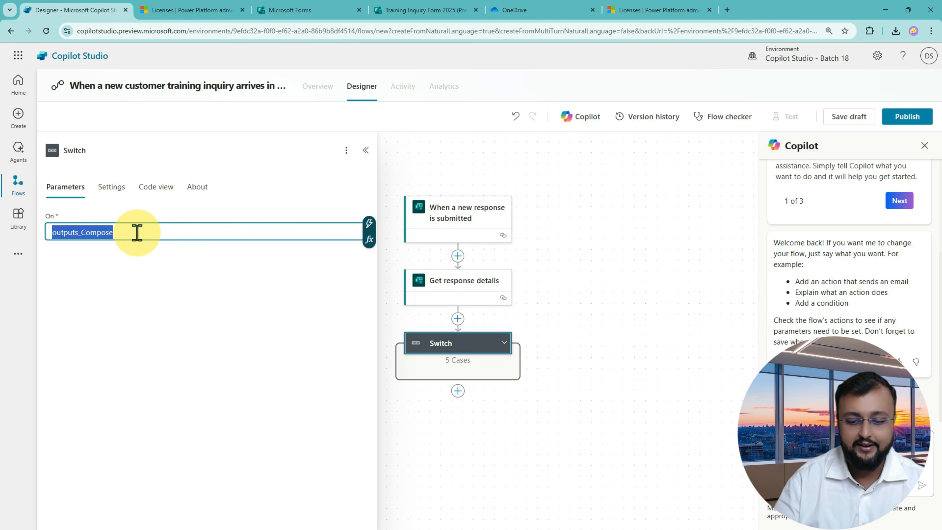
{"action": "key", "text": "BackSpace"}
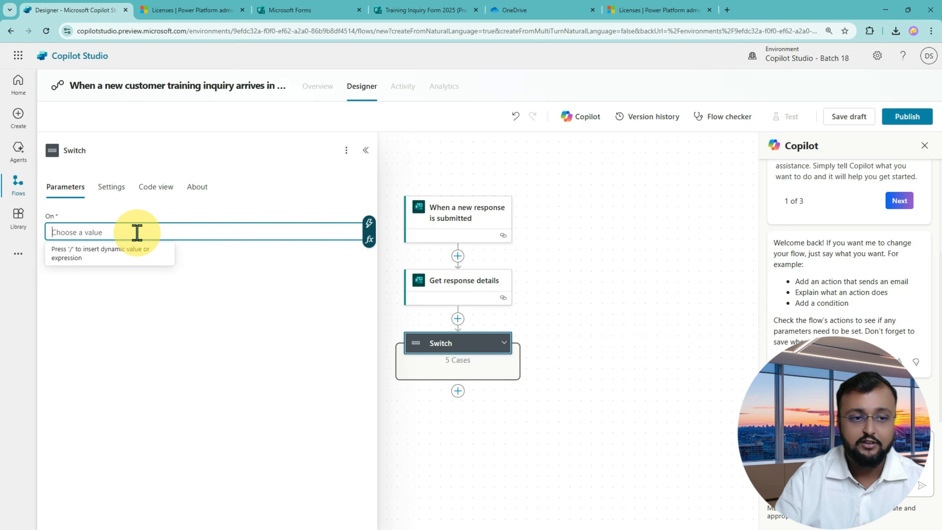
{"action": "left_click", "coordinate": [370, 224]}
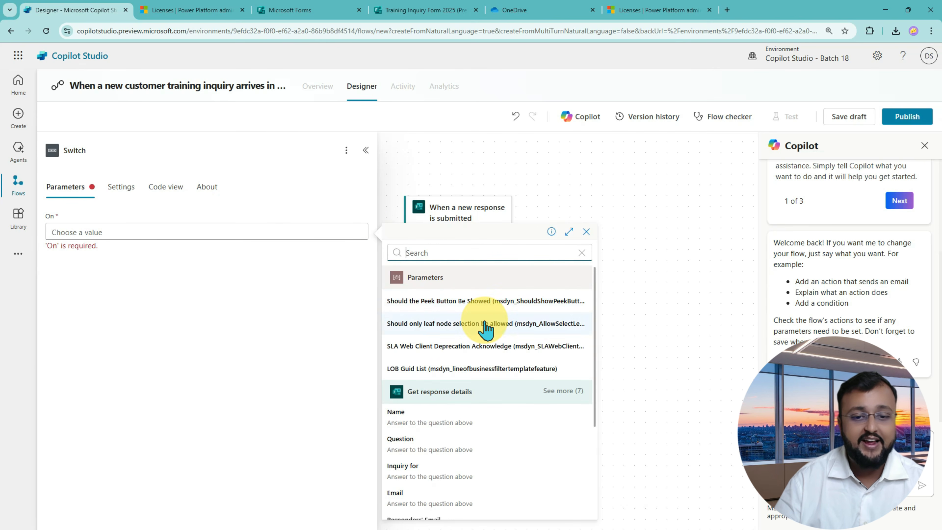
{"action": "scroll", "coordinate": [469, 348], "scroll_direction": "down", "scroll_amount": 3}
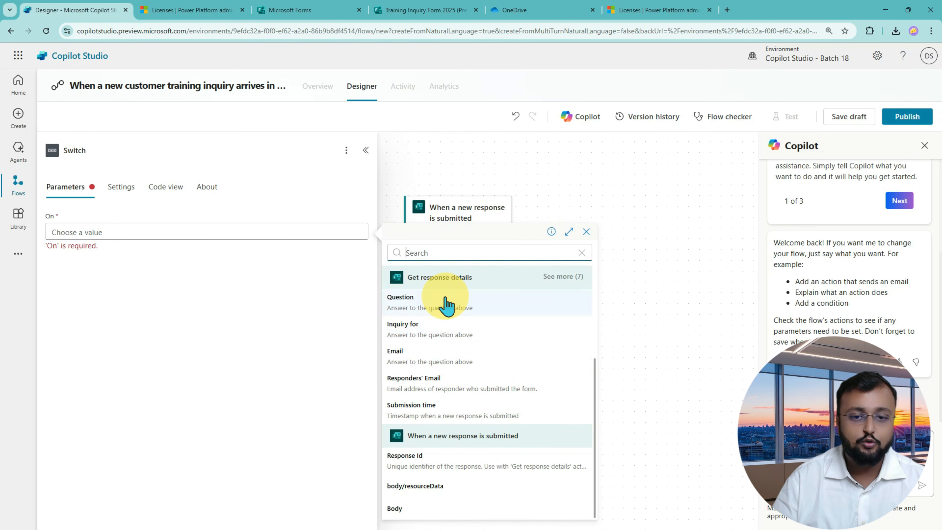
{"action": "scroll", "coordinate": [462, 340], "scroll_direction": "up", "scroll_amount": 2}
Set the Switch's On value to Inquiry for and expand its cases.
{"action": "left_click", "coordinate": [459, 375]}
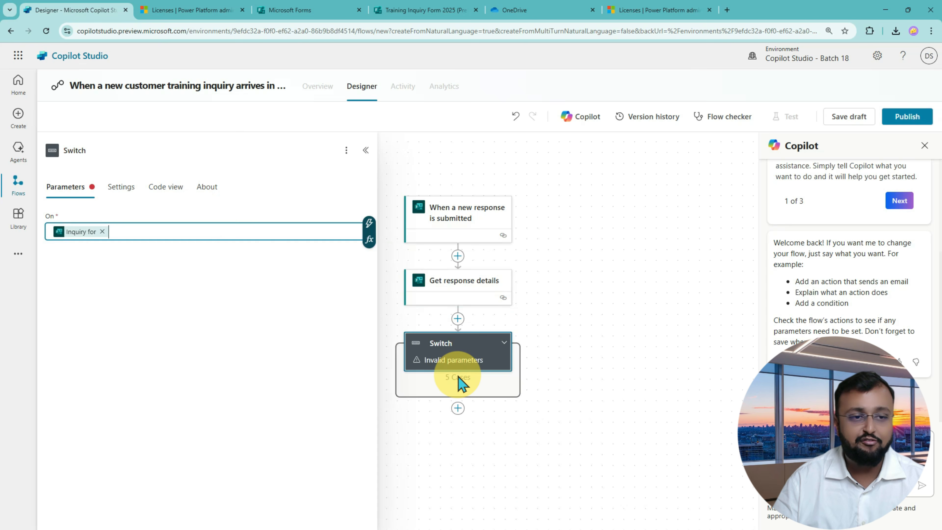
{"action": "left_click", "coordinate": [508, 343]}
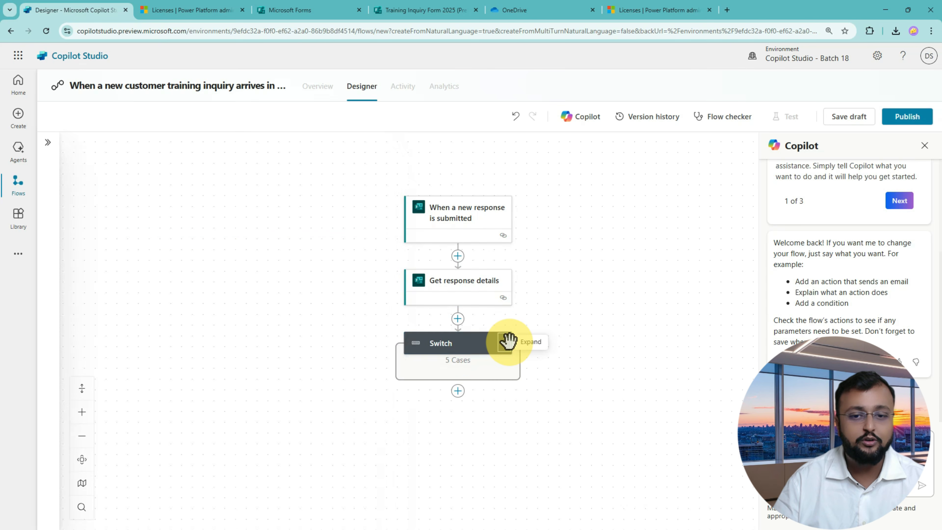
{"action": "left_click", "coordinate": [507, 342]}
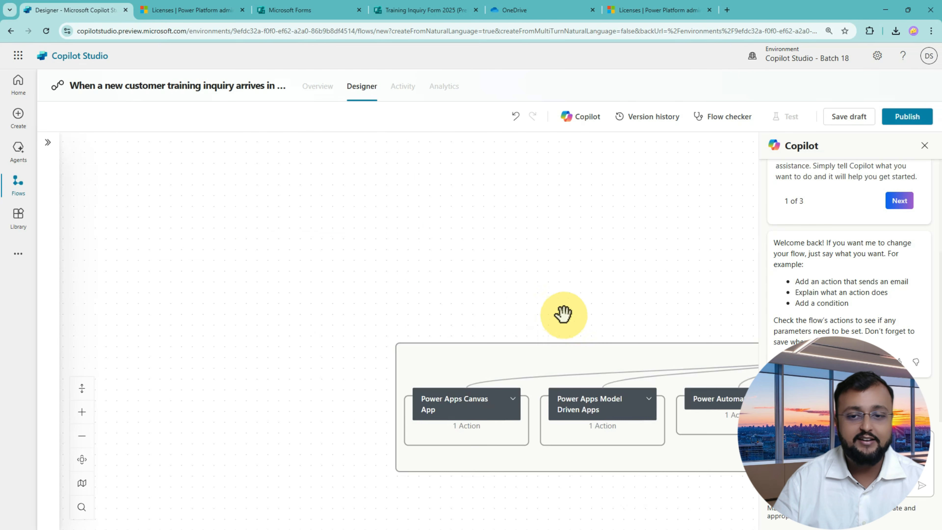
{"action": "left_click_drag", "start_coordinate": [563, 314], "coordinate": [357, 219]}
Expand the Power Apps Canvas App case and open its Send an email action.
{"action": "left_click", "coordinate": [217, 319]}
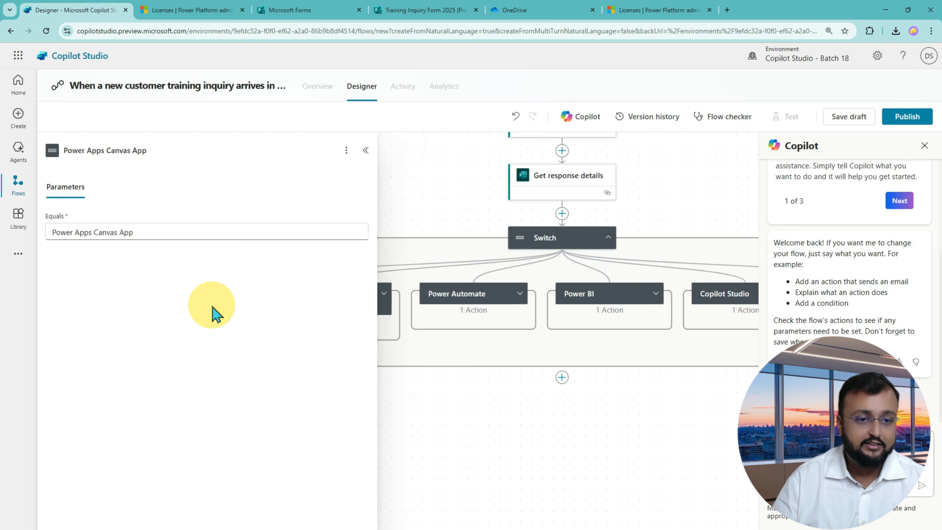
{"action": "left_click_drag", "start_coordinate": [450, 225], "coordinate": [636, 170]}
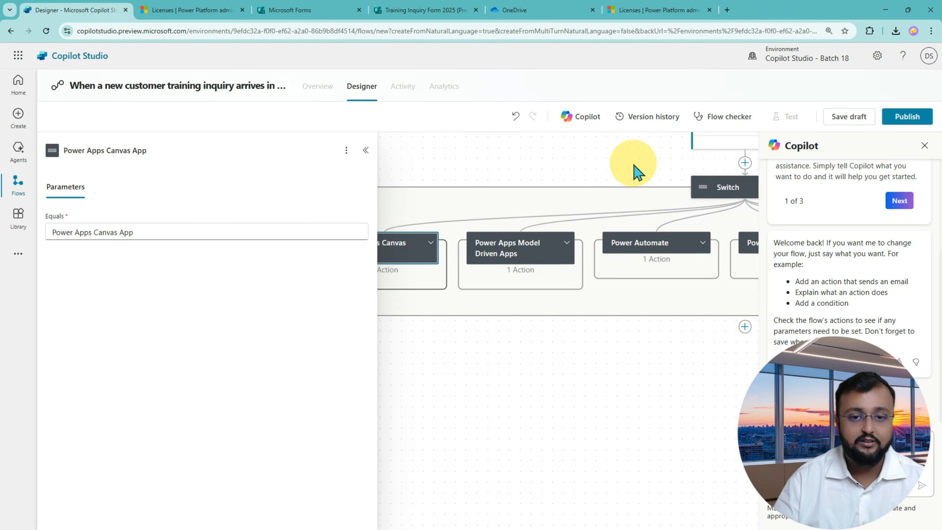
{"action": "left_click", "coordinate": [430, 243]}
{"action": "left_click_drag", "start_coordinate": [490, 169], "coordinate": [563, 166]}
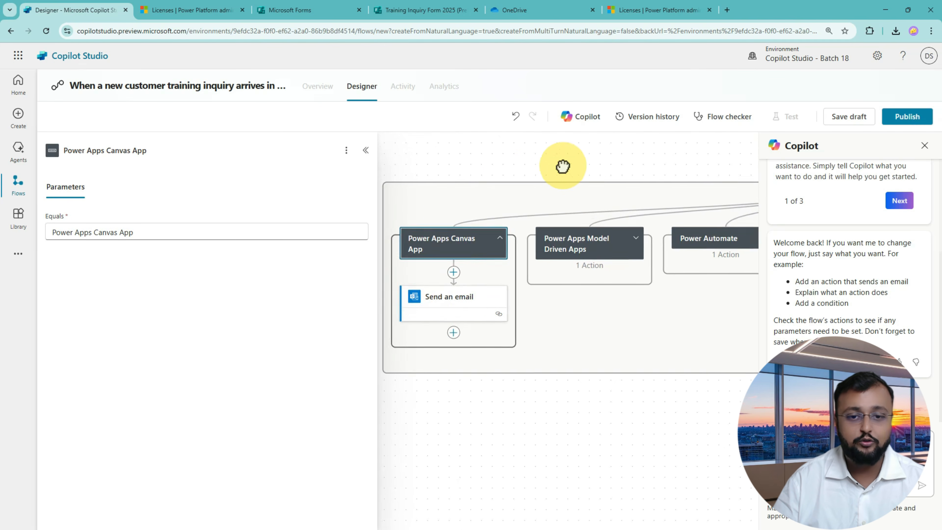
{"action": "left_click", "coordinate": [462, 315]}
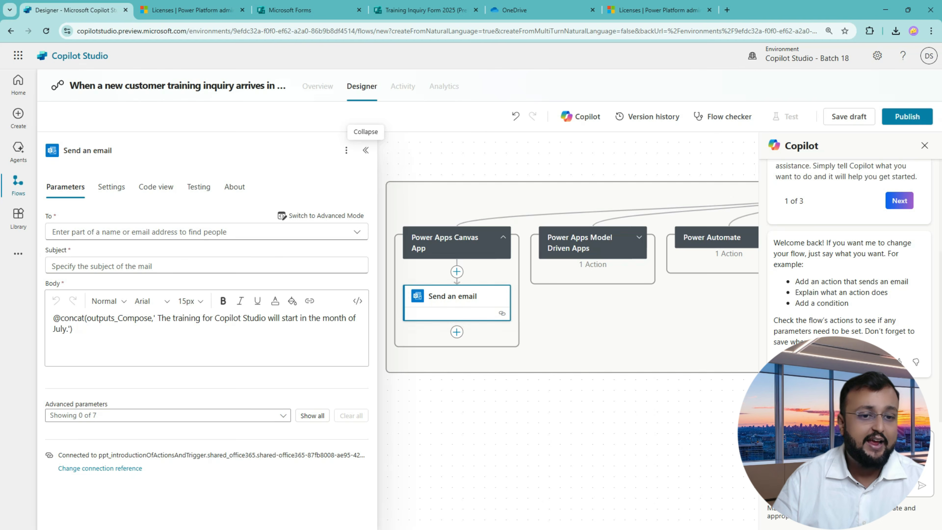
{"action": "left_click_drag", "start_coordinate": [96, 335], "coordinate": [24, 318]}
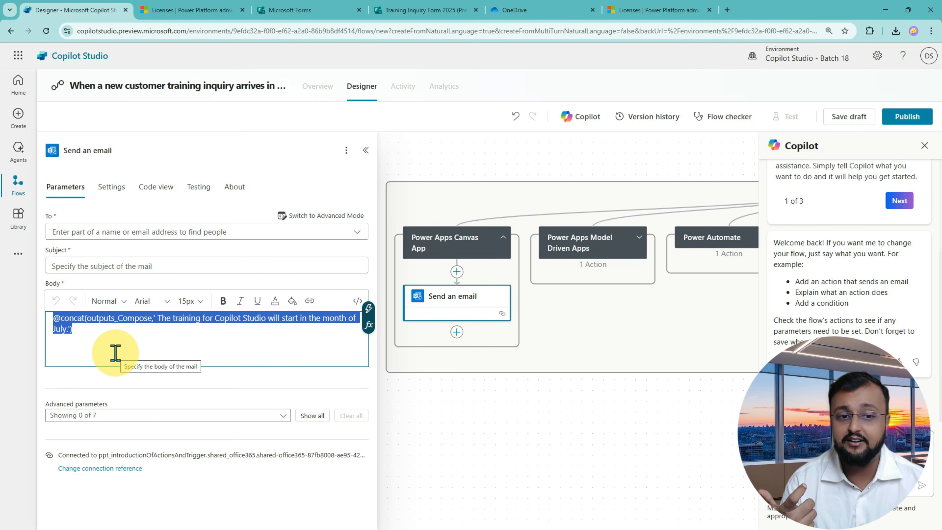
{"action": "left_click", "coordinate": [91, 334]}
{"action": "left_click_drag", "start_coordinate": [87, 336], "coordinate": [56, 319]}
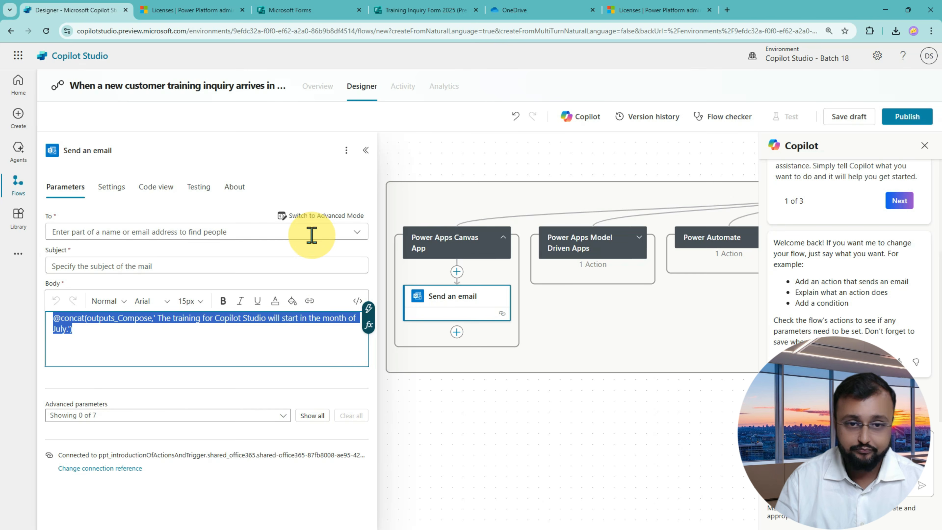
{"action": "left_click", "coordinate": [305, 169]}
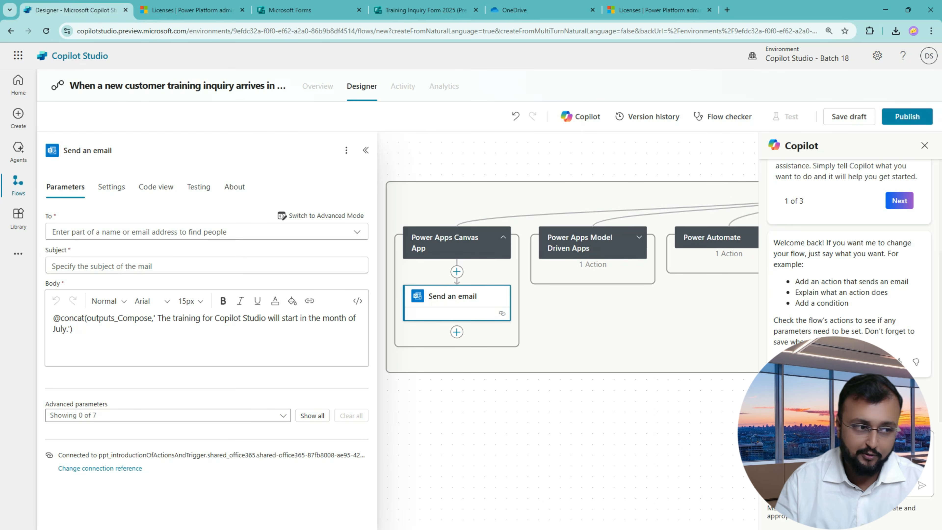
{"action": "left_click_drag", "start_coordinate": [94, 336], "coordinate": [11, 315]}
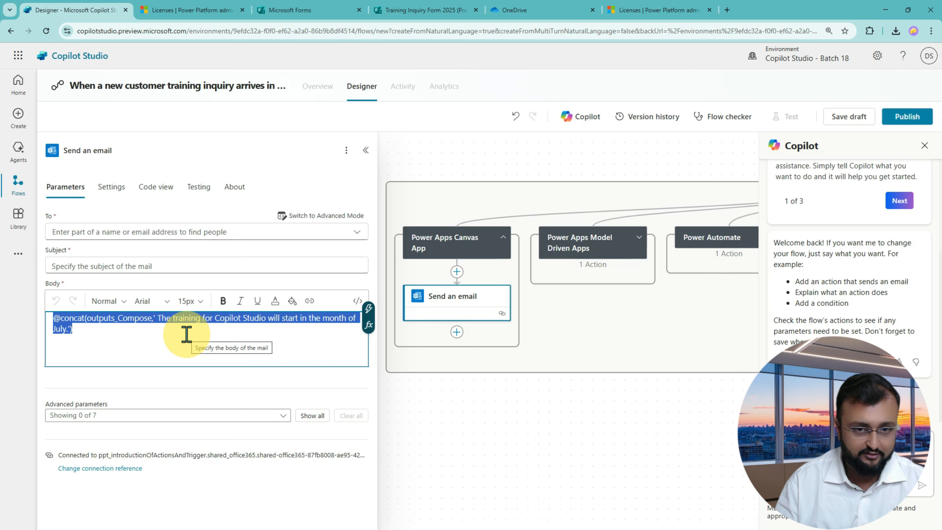
{"action": "left_click", "coordinate": [136, 228]}
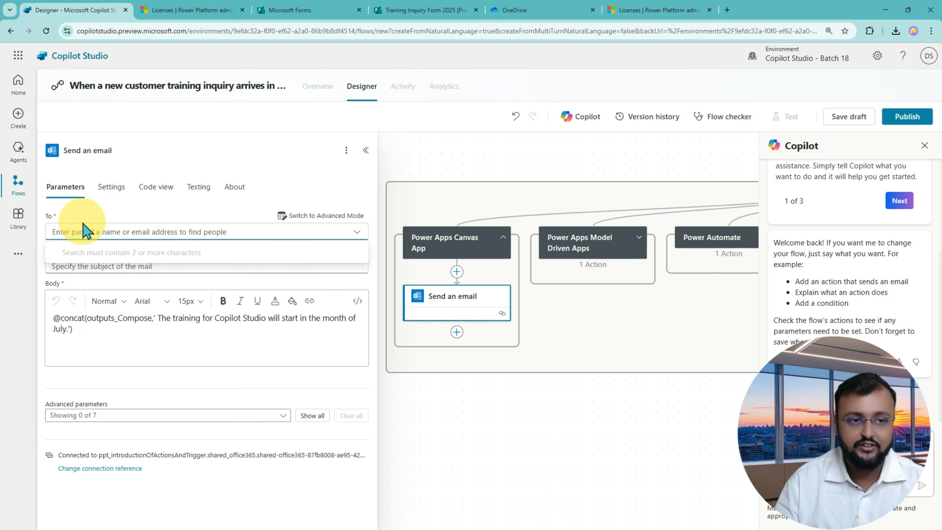
Put the email's To field in advanced mode, browse dynamic values, then view the Training Inquiry Form 2025 preview.
{"action": "left_click", "coordinate": [336, 219]}
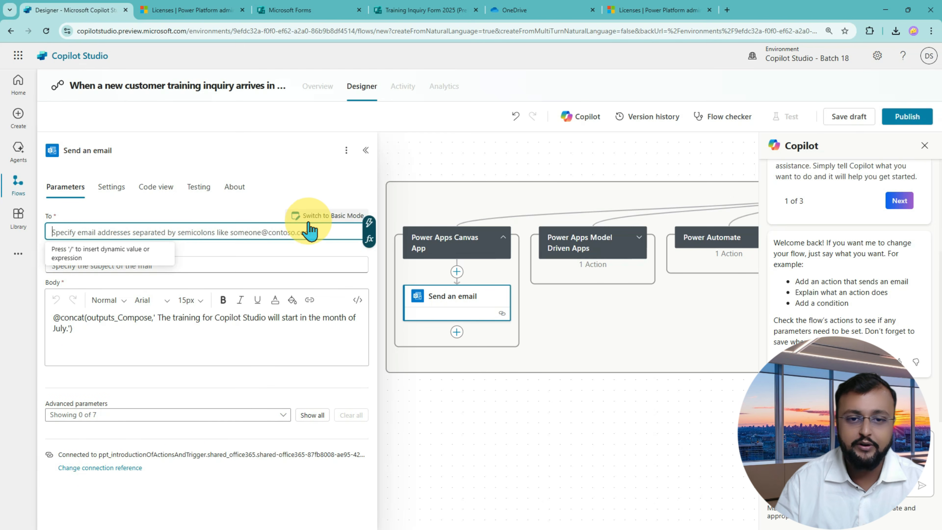
{"action": "left_click", "coordinate": [370, 224]}
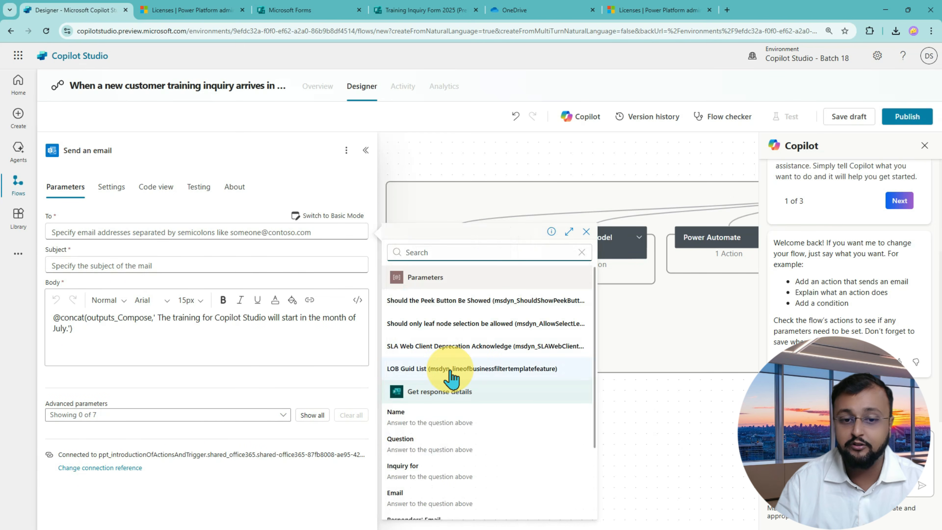
{"action": "scroll", "coordinate": [478, 449], "scroll_direction": "down", "scroll_amount": 3}
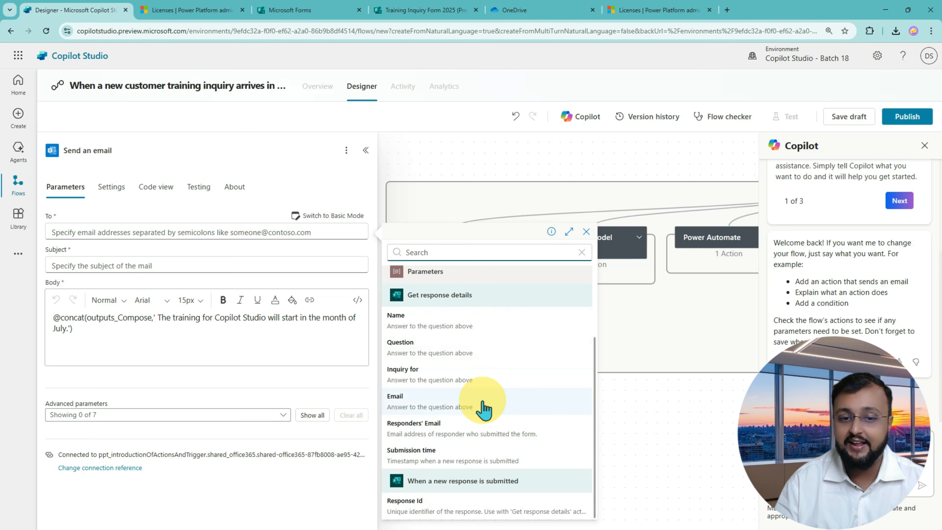
{"action": "left_click", "coordinate": [426, 10]}
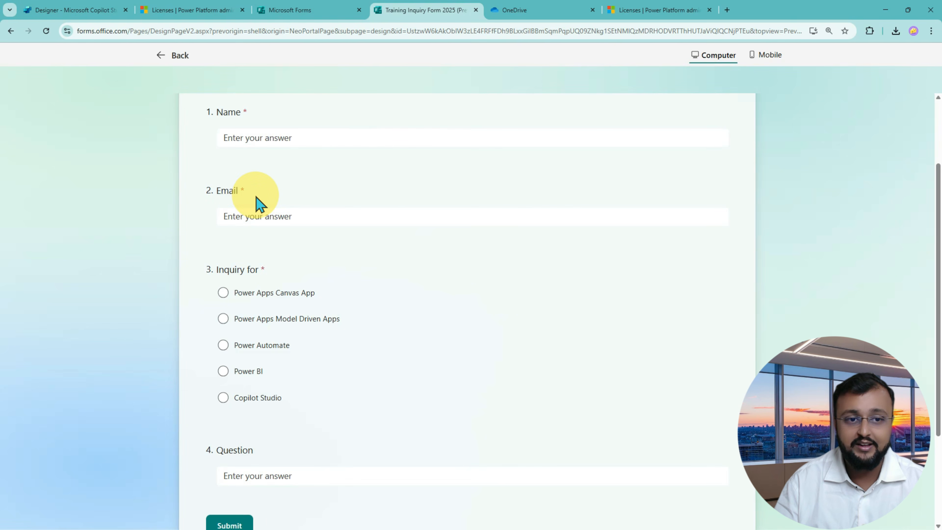
Highlight the form's Email question and answer box, then return to the Copilot Studio designer.
{"action": "mouse_move", "coordinate": [212, 201]}
{"action": "left_mouse_down"}
{"action": "mouse_move", "coordinate": [186, 187]}
{"action": "mouse_move", "coordinate": [239, 203]}
{"action": "left_mouse_up"}
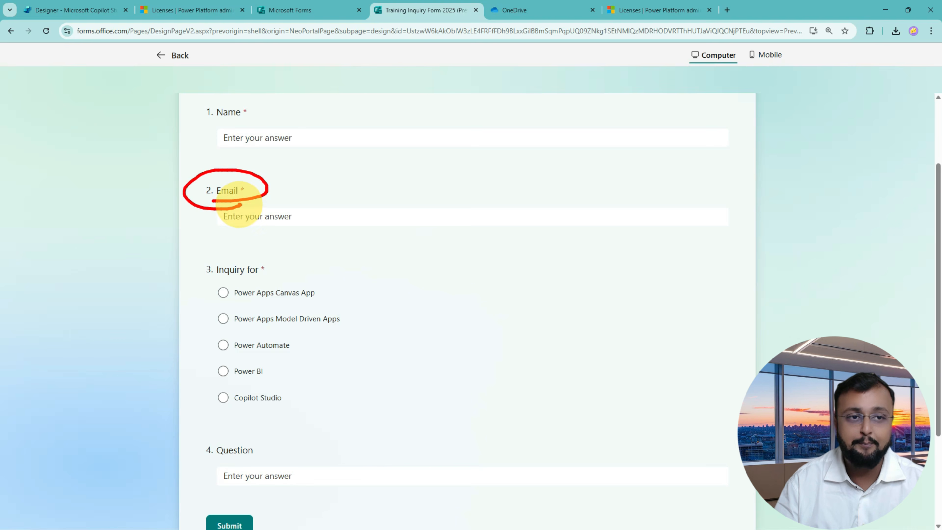
{"action": "mouse_move", "coordinate": [180, 224]}
{"action": "left_mouse_down"}
{"action": "mouse_move", "coordinate": [185, 236]}
{"action": "mouse_move", "coordinate": [214, 222]}
{"action": "mouse_move", "coordinate": [208, 243]}
{"action": "left_mouse_up"}
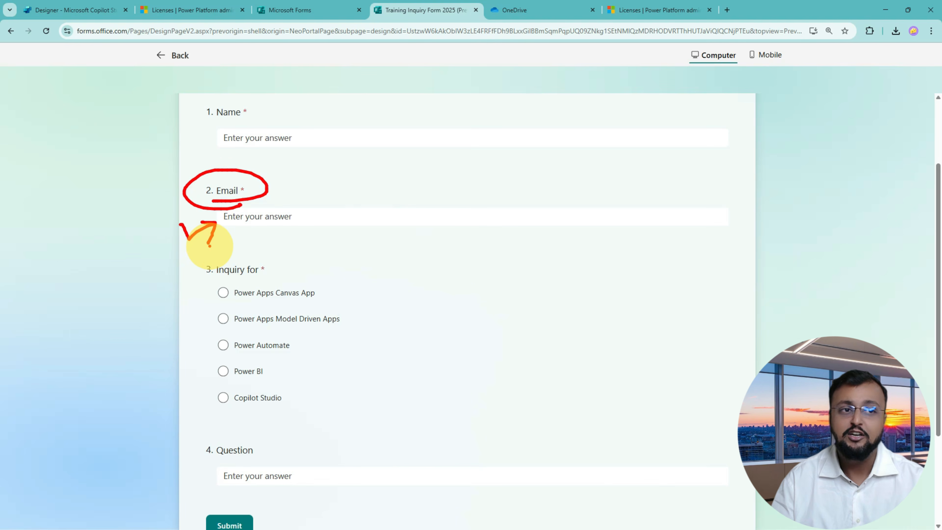
{"action": "left_click", "coordinate": [283, 15]}
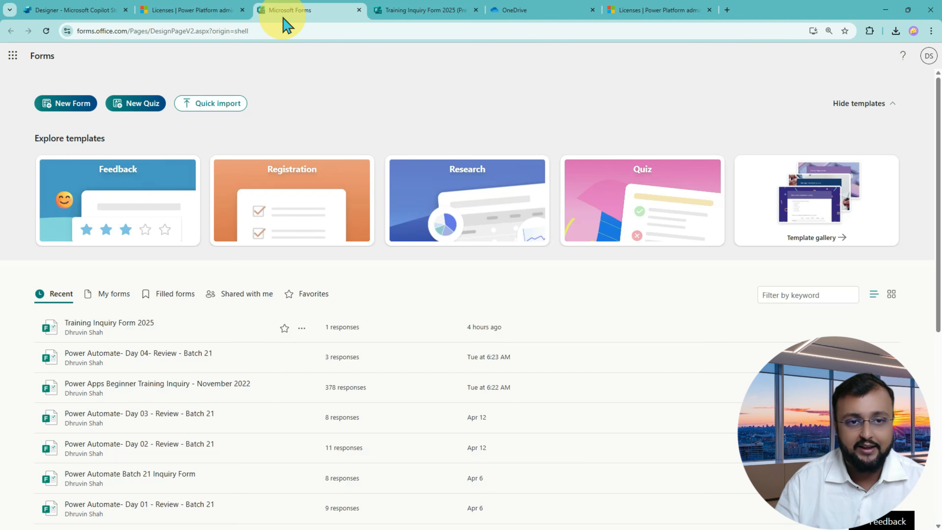
{"action": "left_click", "coordinate": [103, 12]}
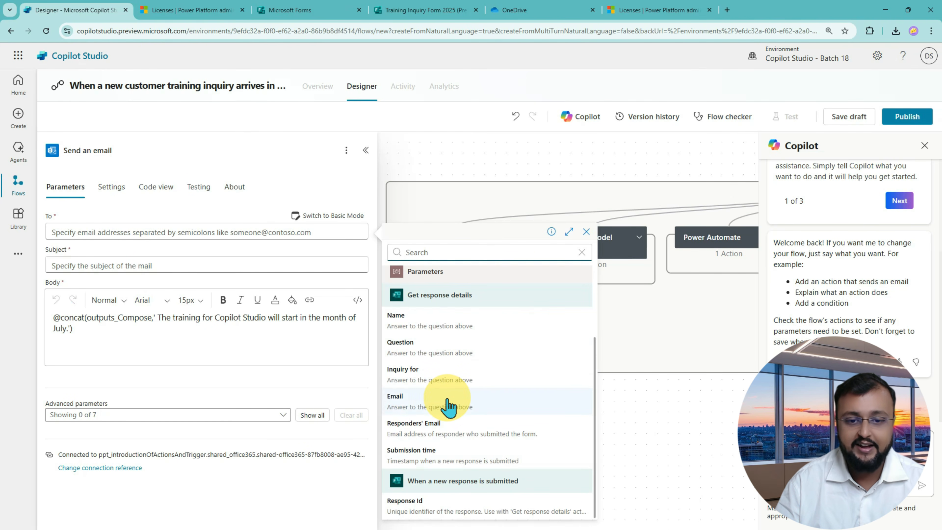
Address the email to the form's Email answer with subject 'Power Apps Canvas App Training Inquiry - Response'.
{"action": "left_click", "coordinate": [445, 405]}
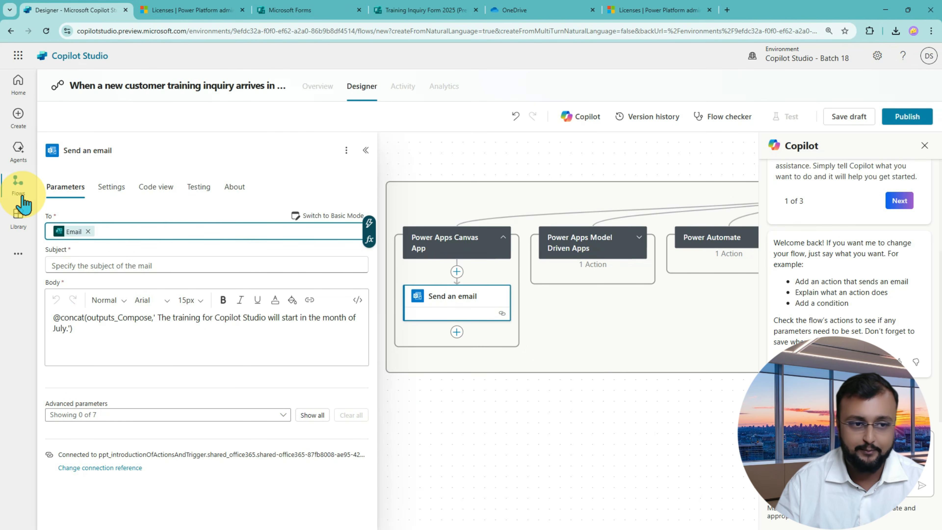
{"action": "left_click", "coordinate": [257, 266]}
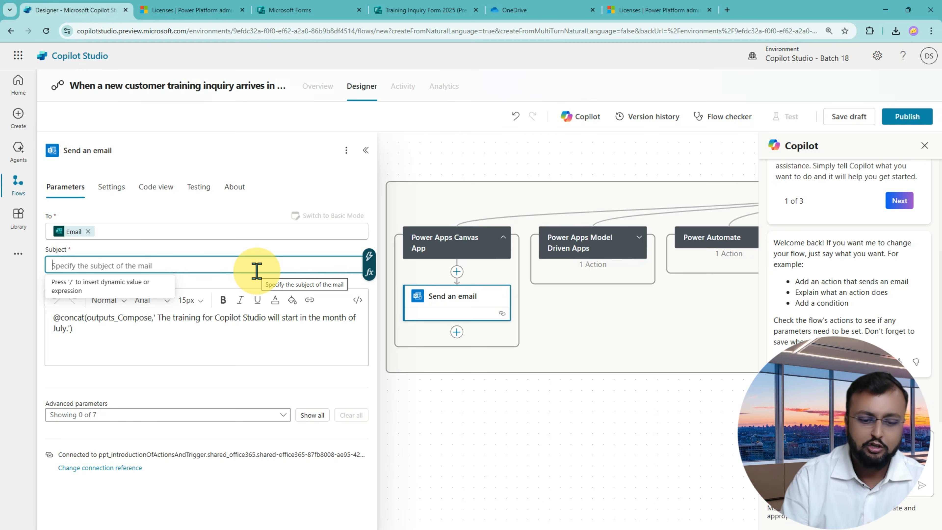
{"action": "type", "text": "Powe"}
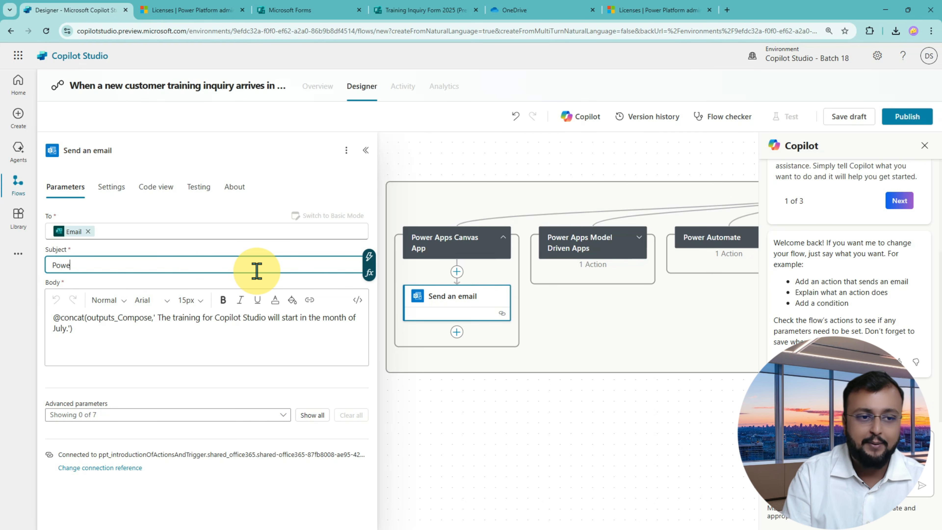
{"action": "type", "text": "r Apps Canvas App Training Inquiry - Response"}
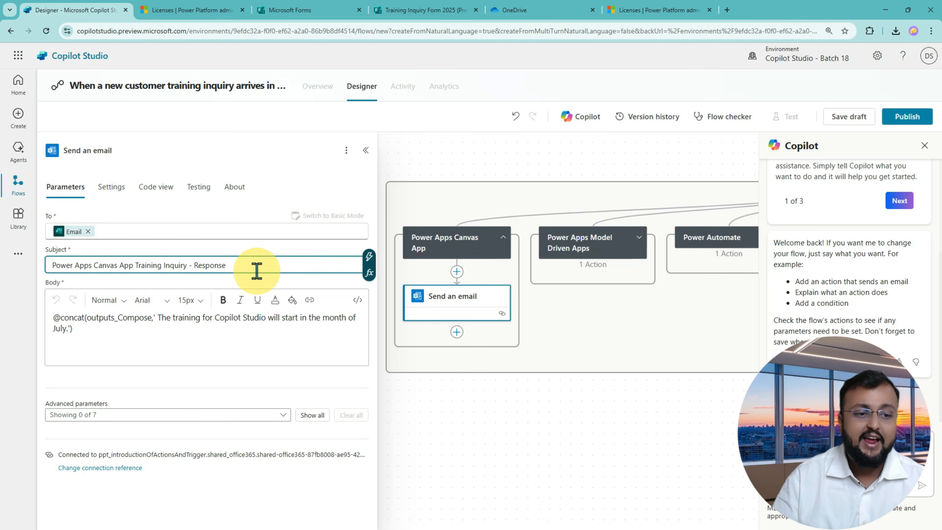
{"action": "left_click_drag", "start_coordinate": [105, 340], "coordinate": [25, 315]}
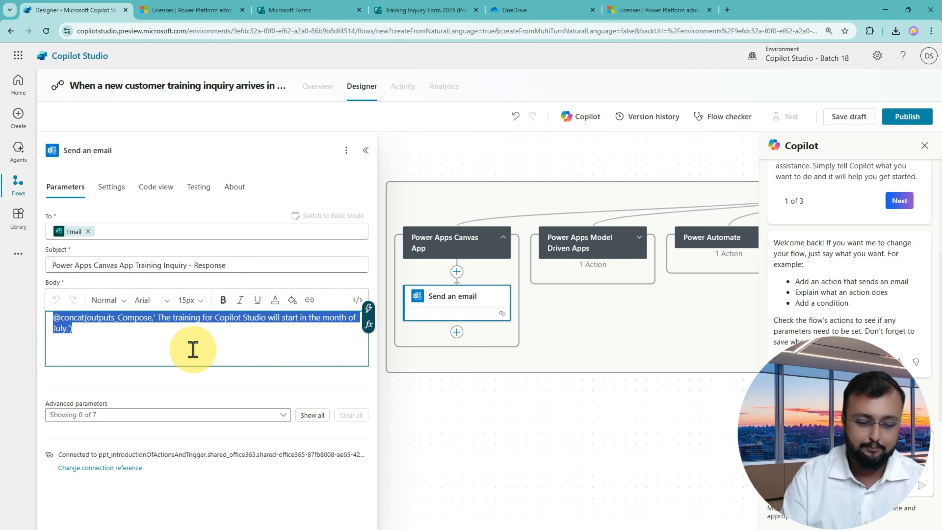
Start the body with 'Hello' plus the Name value and 'Thanks a lot for contacting Powerplatformtrainings.com.'.
{"action": "type", "text": "Hello"}
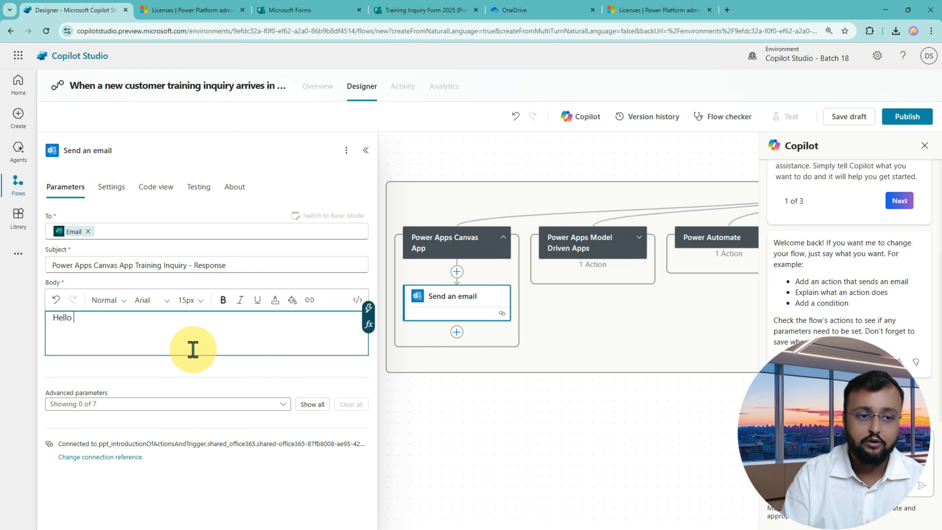
{"action": "left_click", "coordinate": [369, 311]}
{"action": "left_click", "coordinate": [469, 423]}
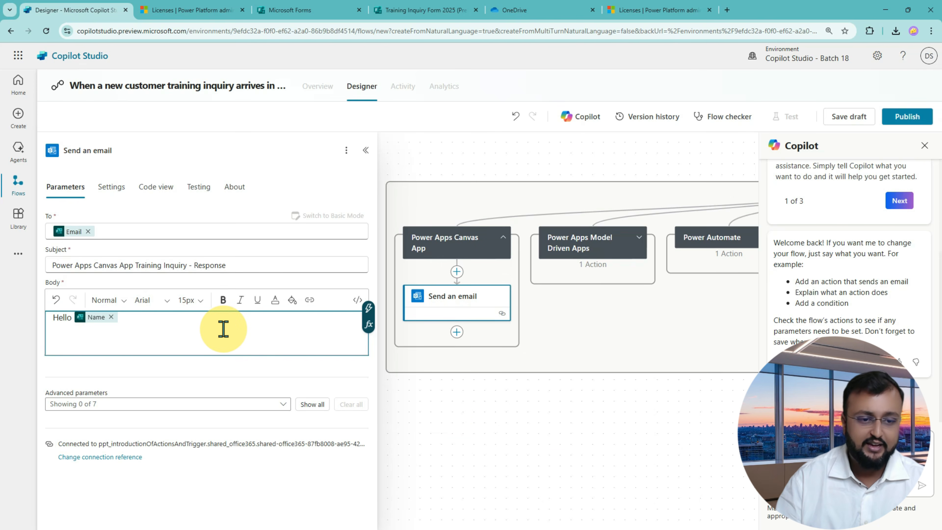
{"action": "type", "text": ","}
{"action": "key", "text": "Return"}
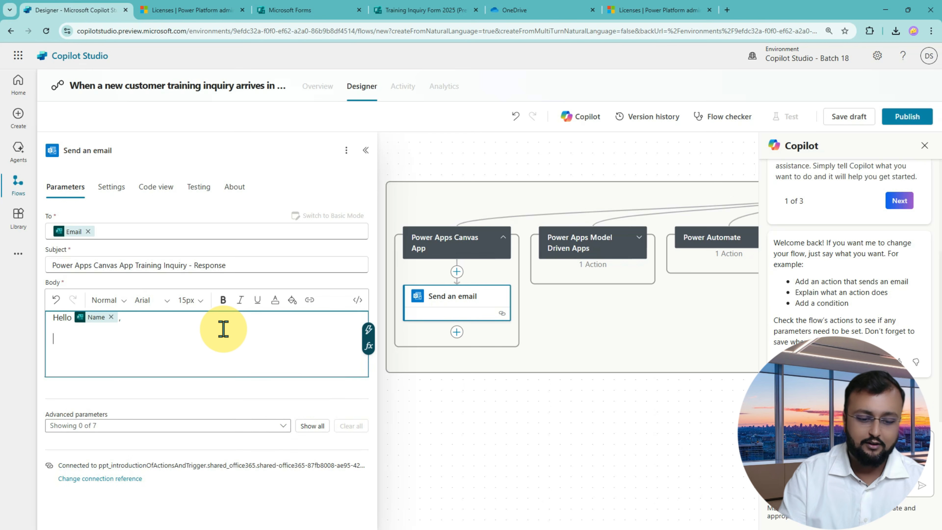
{"action": "type", "text": "Thanks a lo"}
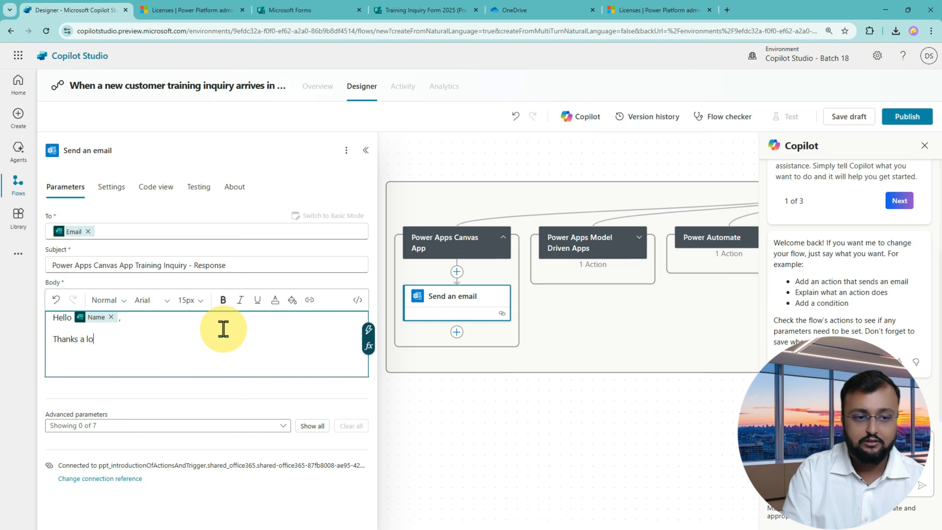
{"action": "type", "text": "t for con"}
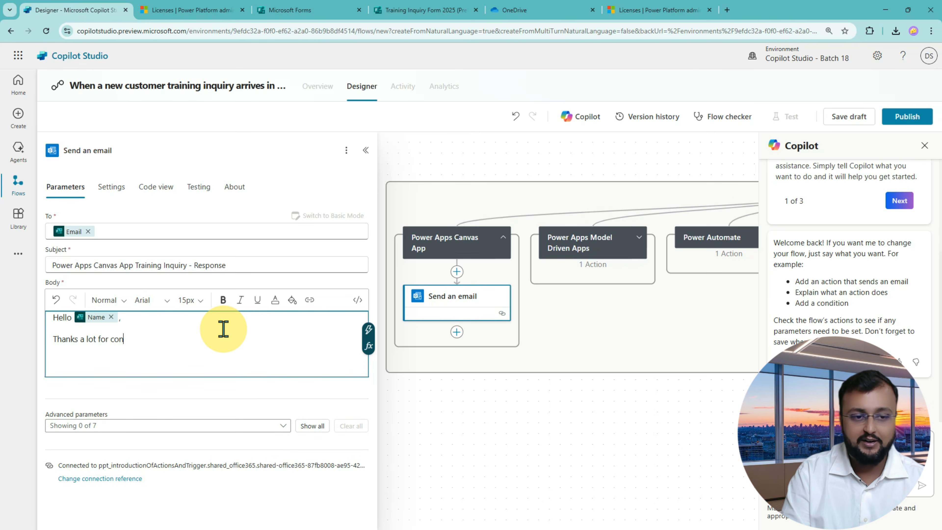
{"action": "type", "text": "tacting"}
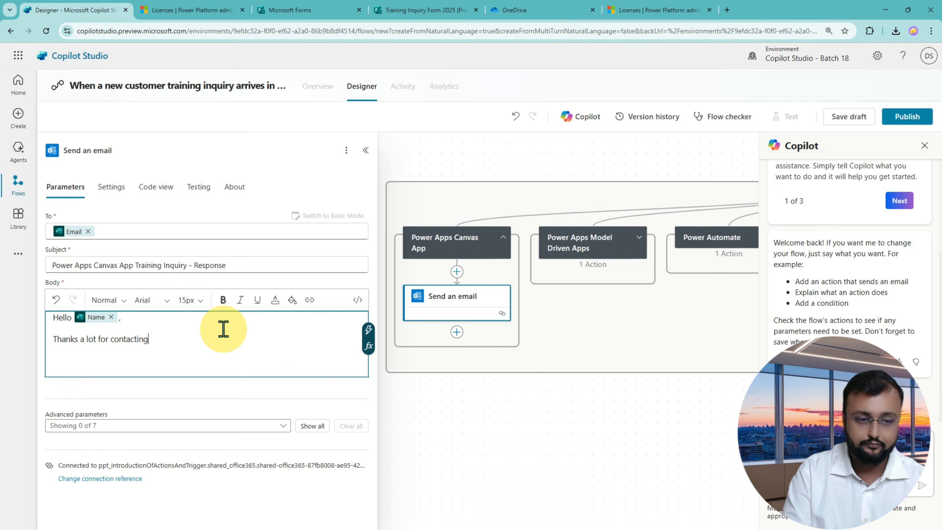
{"action": "type", "text": " Powerplat"}
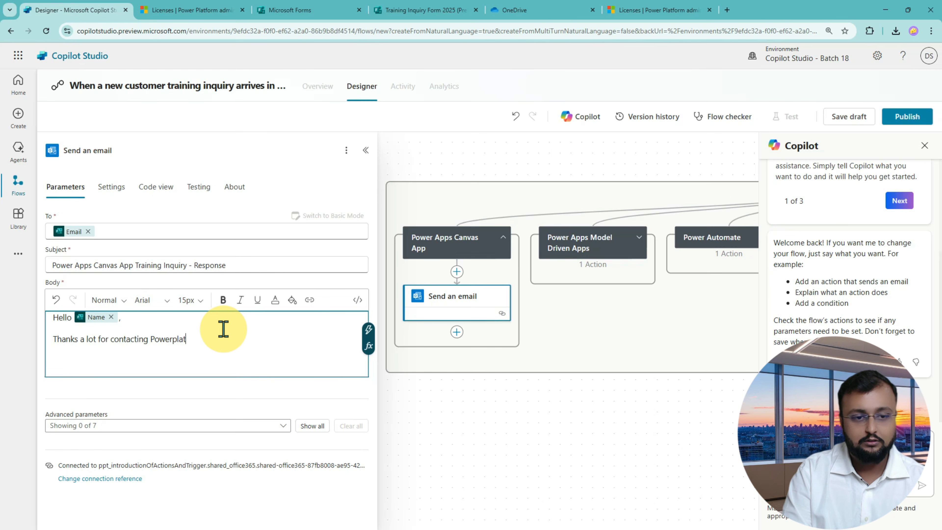
{"action": "type", "text": "formtr"}
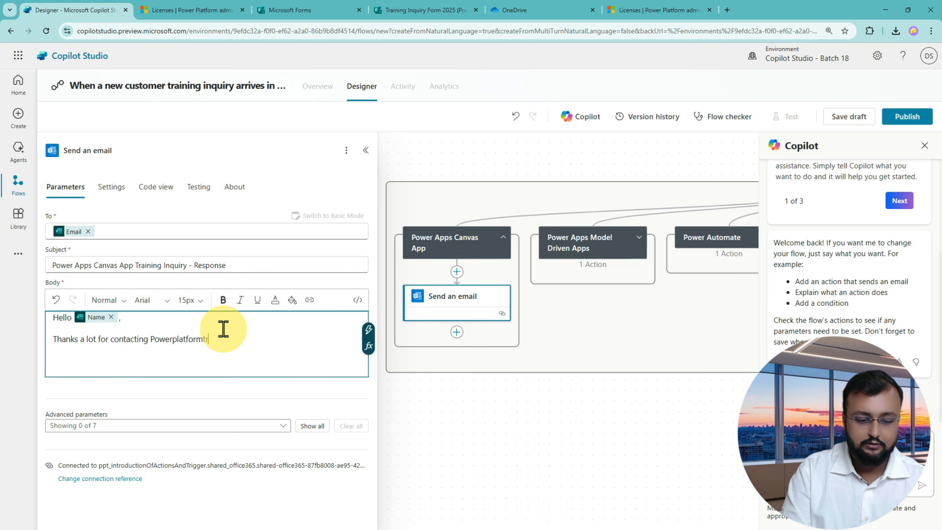
{"action": "type", "text": "ainings.com."}
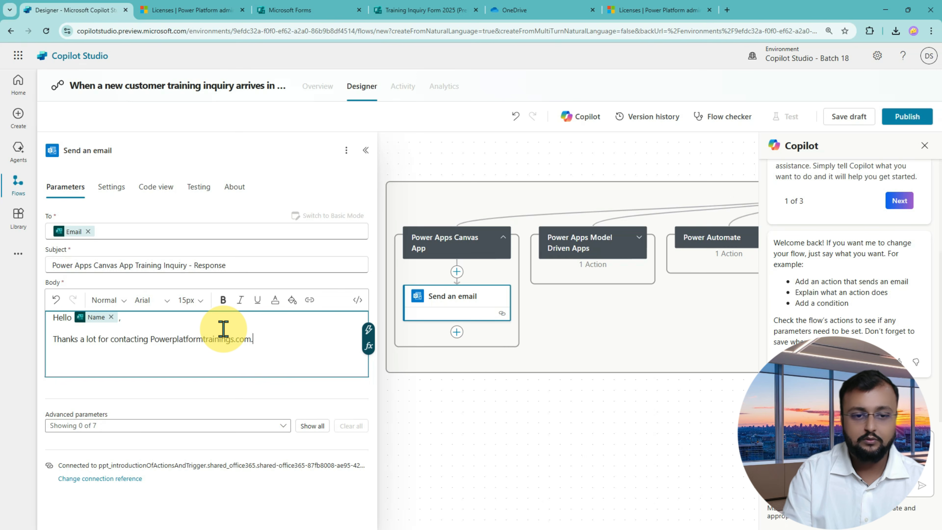
Add the training start date of 05 May 2025 and sign off 'Thanks, Power Platform Trainings'.
{"action": "key", "text": "Return"}
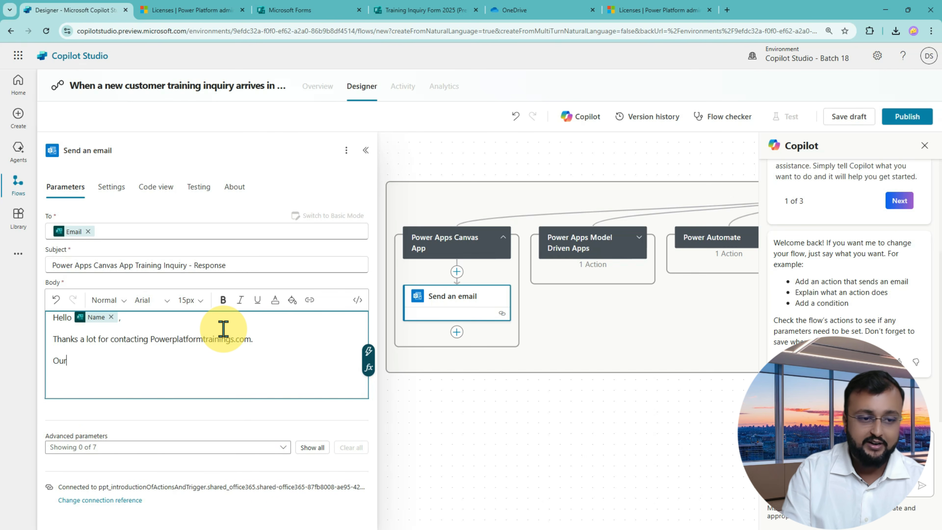
{"action": "type", "text": "Our Power Apps c"}
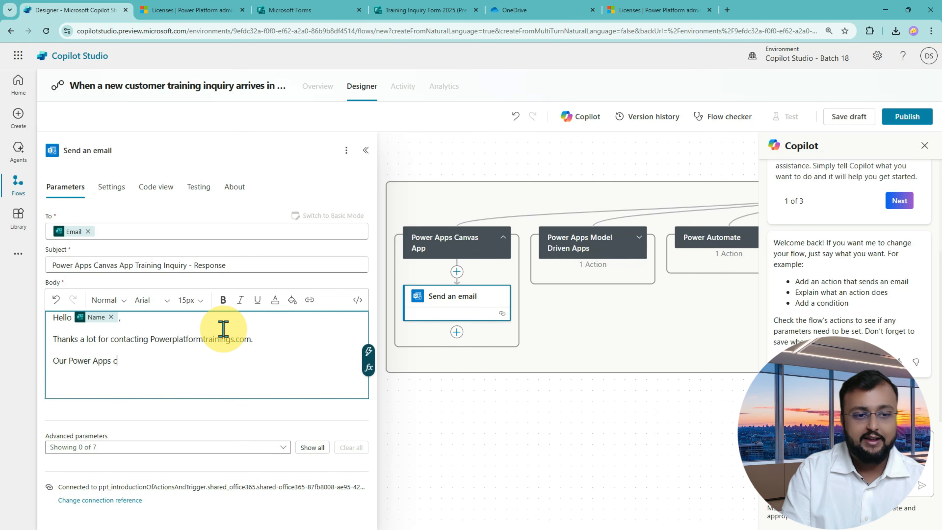
{"action": "type", "text": "anvas app tr"}
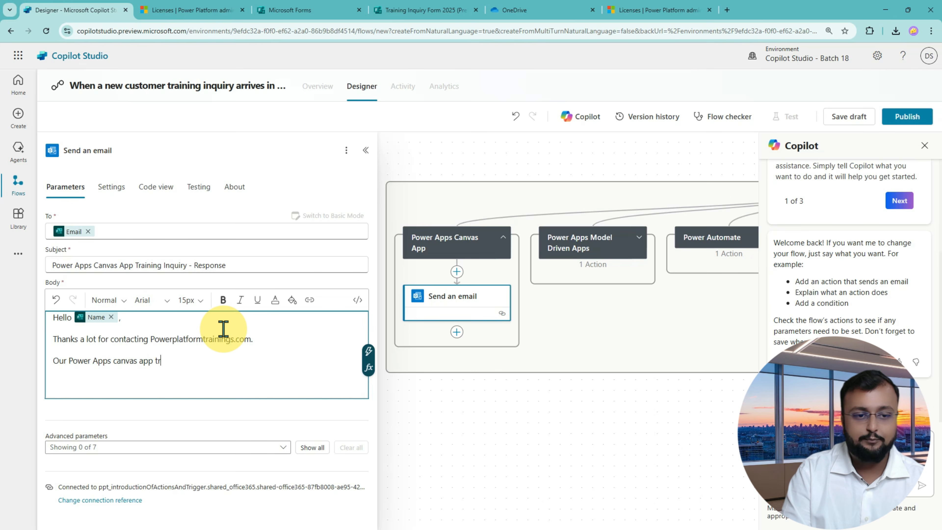
{"action": "type", "text": "aining pro"}
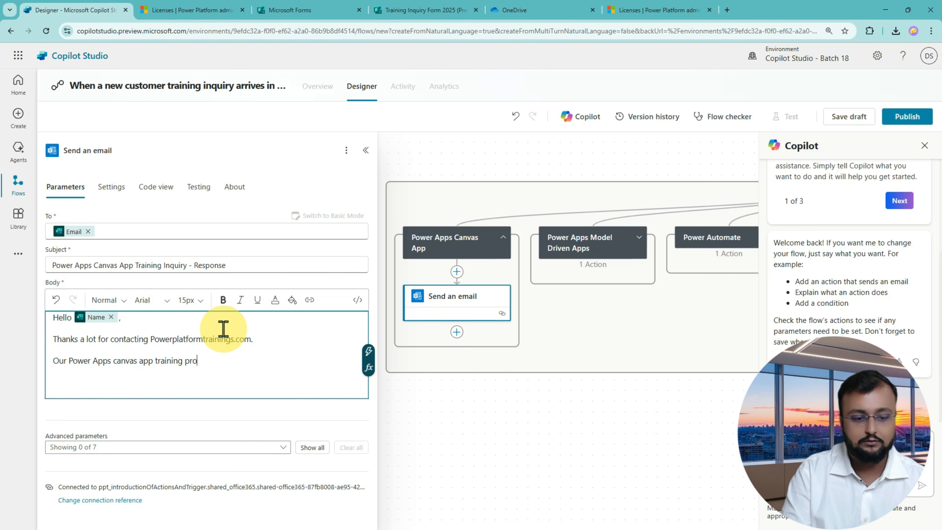
{"action": "type", "text": "gram"}
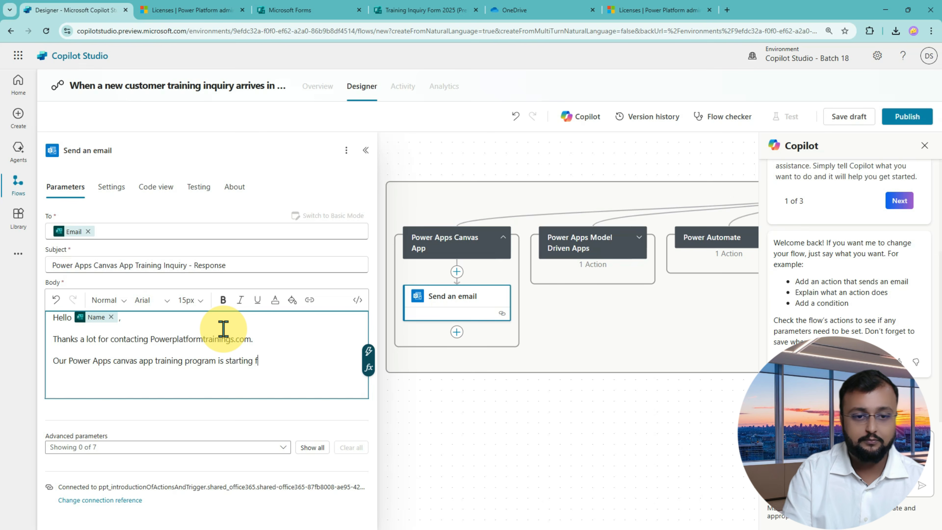
{"action": "type", "text": "is starting from 05 "}
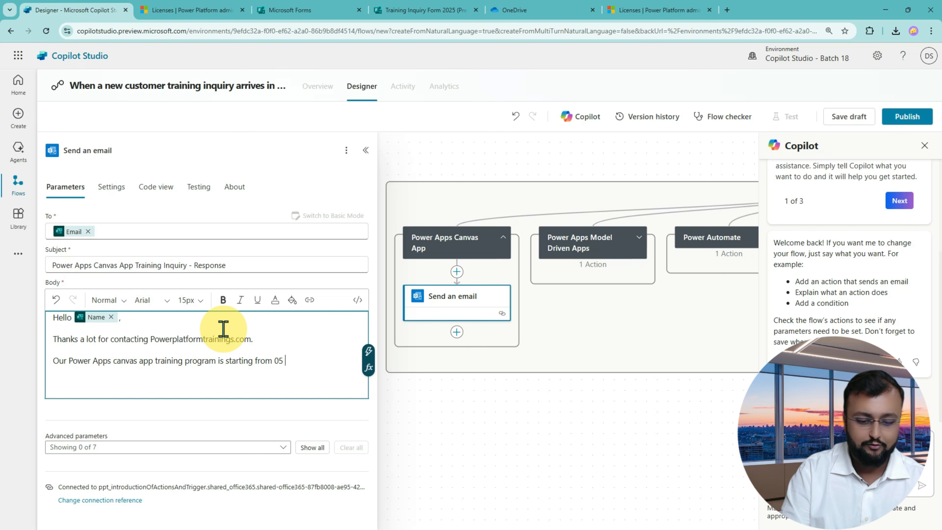
{"action": "type", "text": "May 20"}
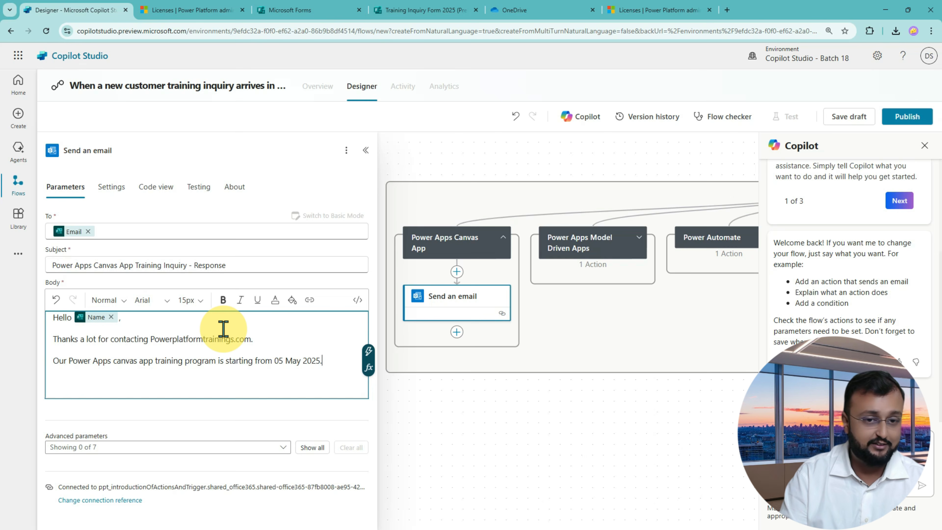
{"action": "type", "text": "25."}
{"action": "key", "text": "Return"}
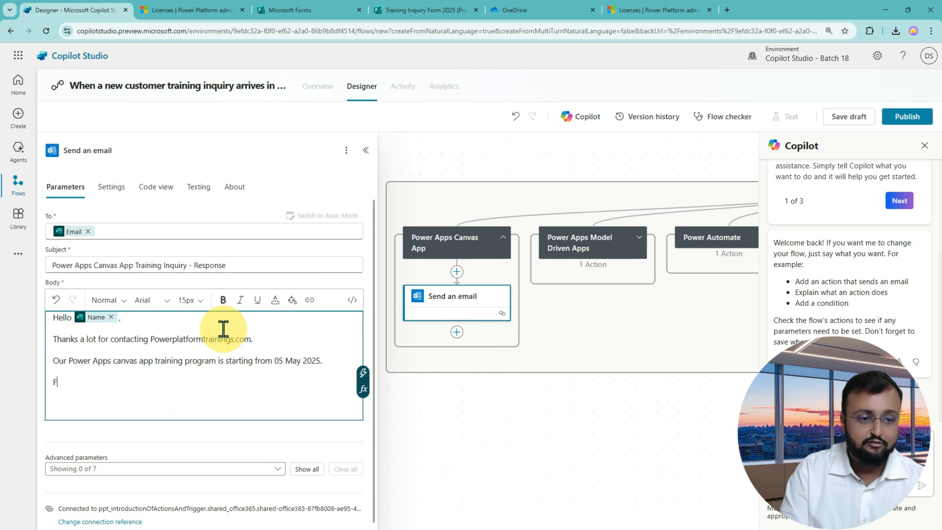
{"action": "key", "text": "BackSpace"}
{"action": "key", "text": "Return"}
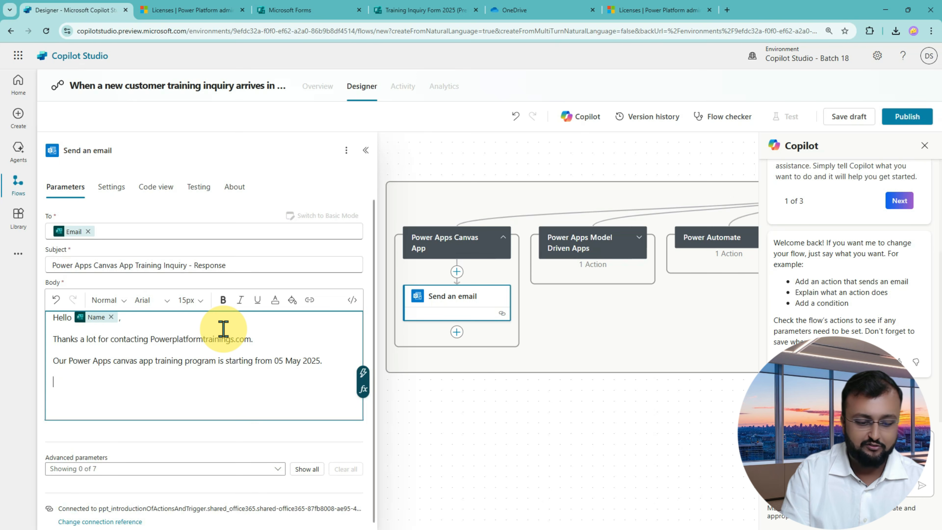
{"action": "type", "text": "Thanks"}
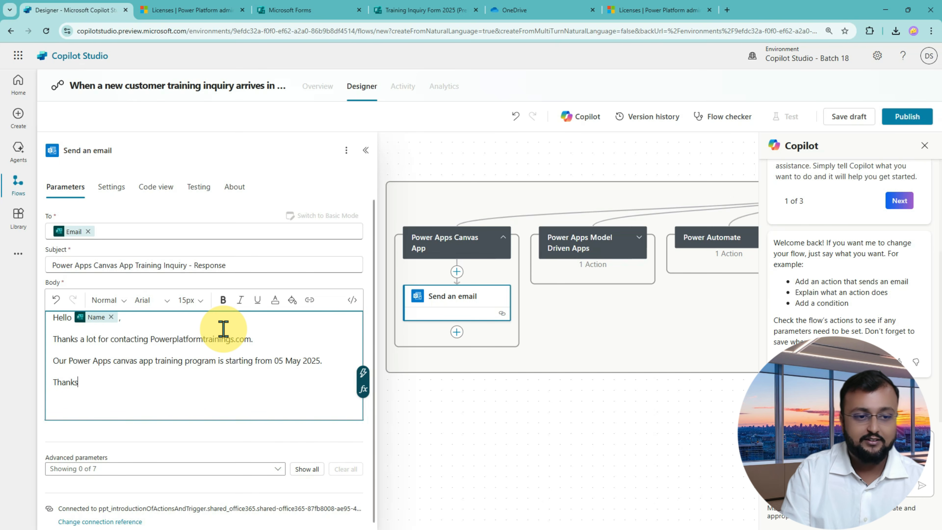
{"action": "key", "text": "Return"}
{"action": "type", "text": "Power "}
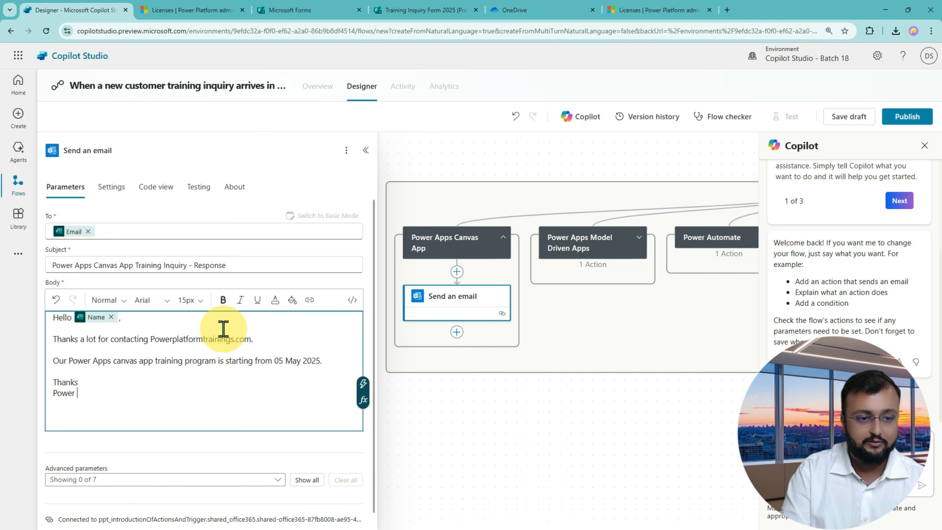
{"action": "type", "text": "Palt"}
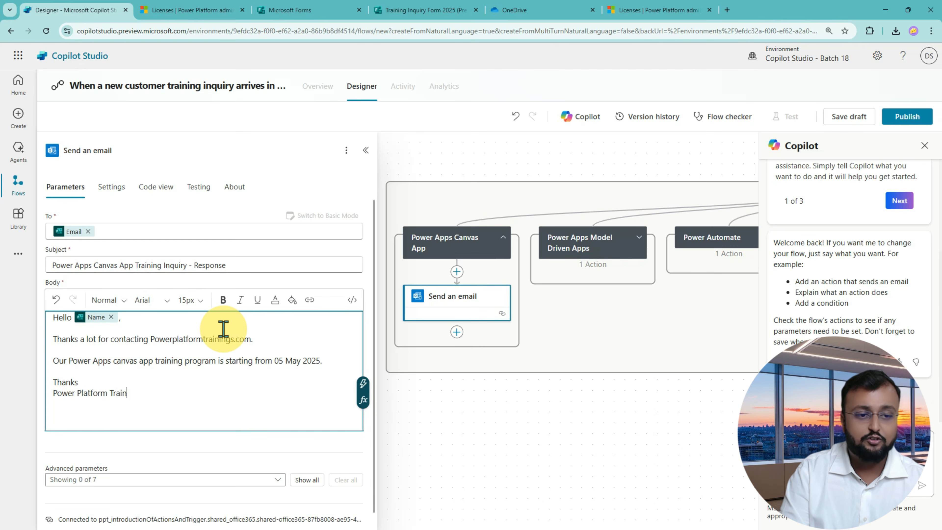
{"action": "type", "text": "form Trainings"}
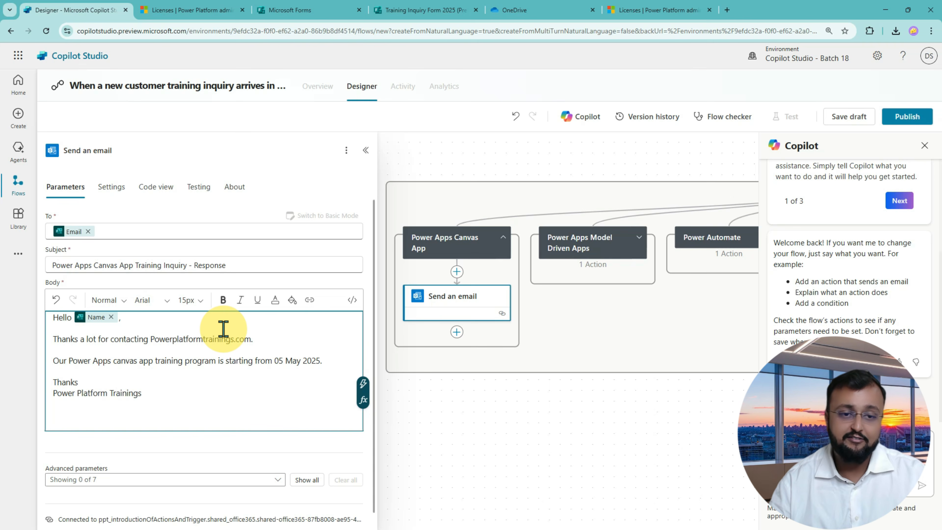
In Send an email 2's body, greet the responder with Hello followed by the Name answer.
{"action": "left_click", "coordinate": [639, 237]}
{"action": "left_click", "coordinate": [606, 305]}
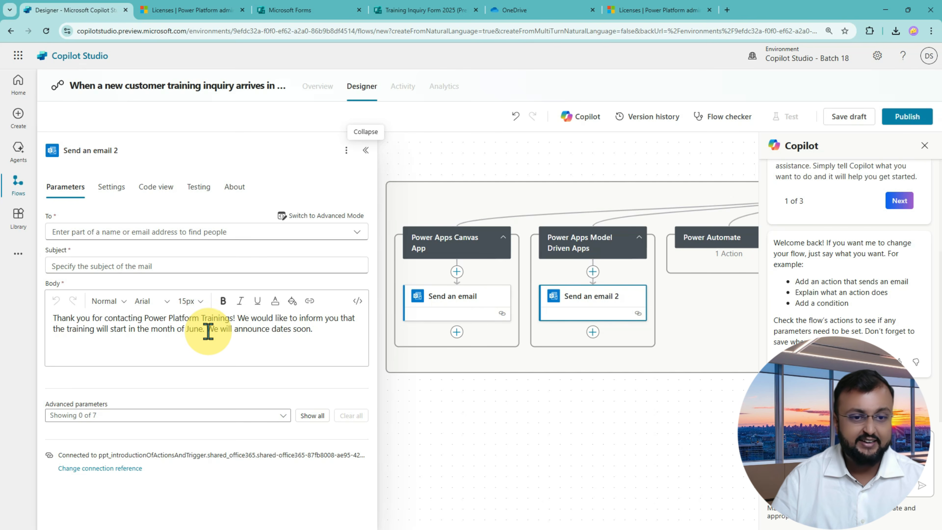
{"action": "left_click_drag", "start_coordinate": [84, 319], "coordinate": [205, 326]}
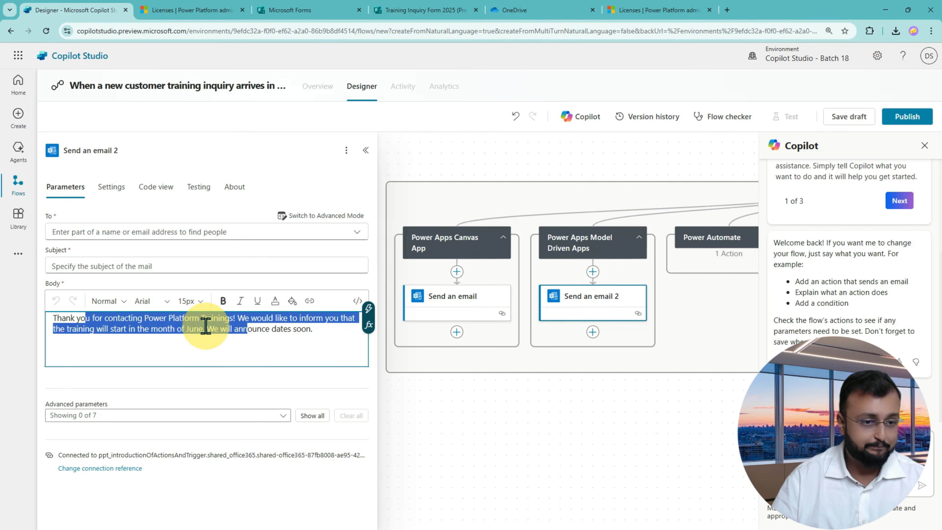
{"action": "left_click", "coordinate": [336, 326]}
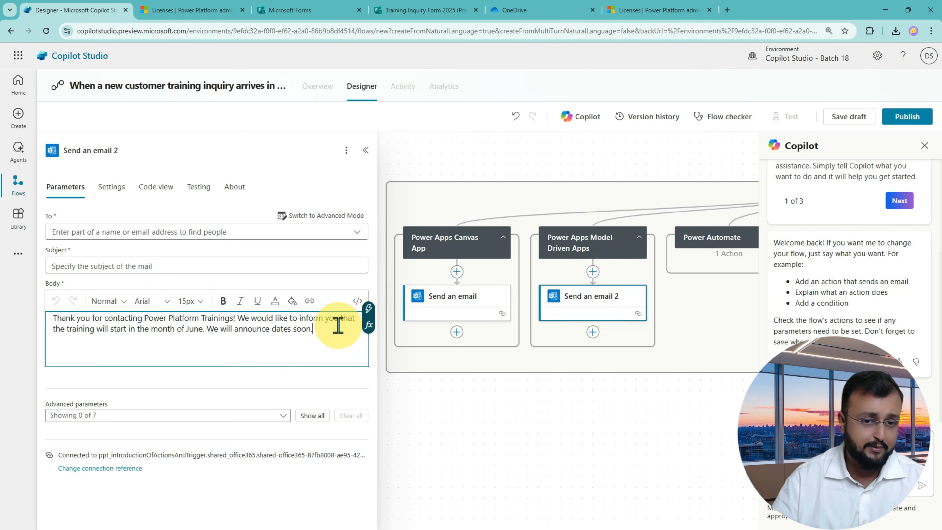
{"action": "key", "text": "Return"}
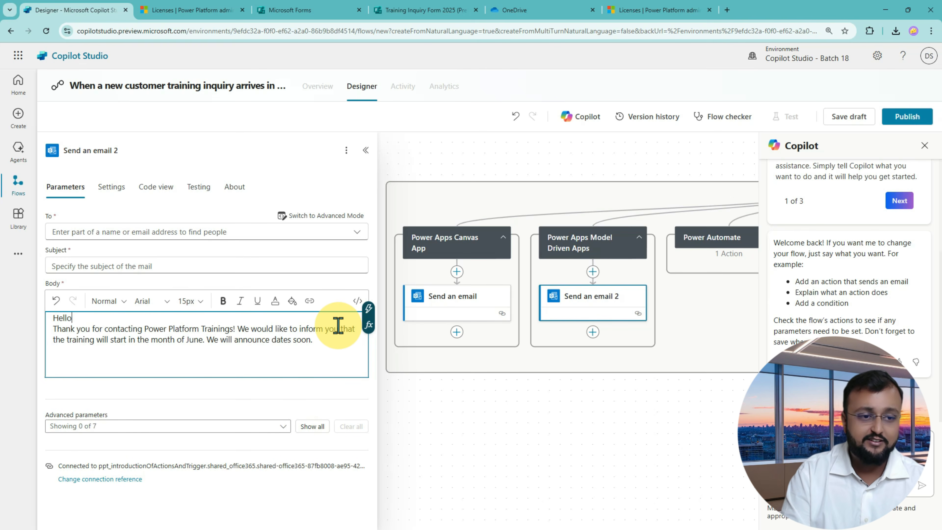
{"action": "left_click", "coordinate": [368, 308]}
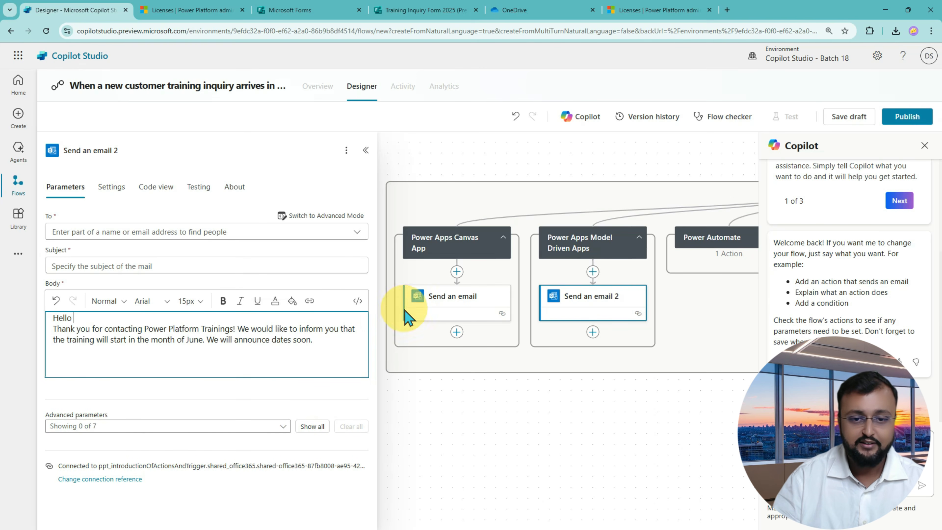
{"action": "left_click", "coordinate": [455, 418]}
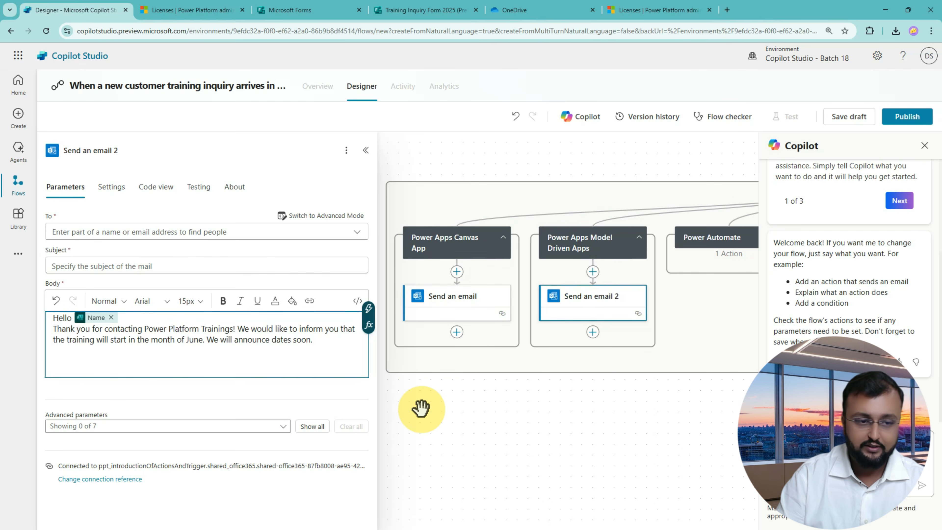
{"action": "key", "text": "Return"}
Add the sign-off 'Thanks' and 'Power Platform Trainings' at the end of the body.
{"action": "left_click", "coordinate": [339, 349]}
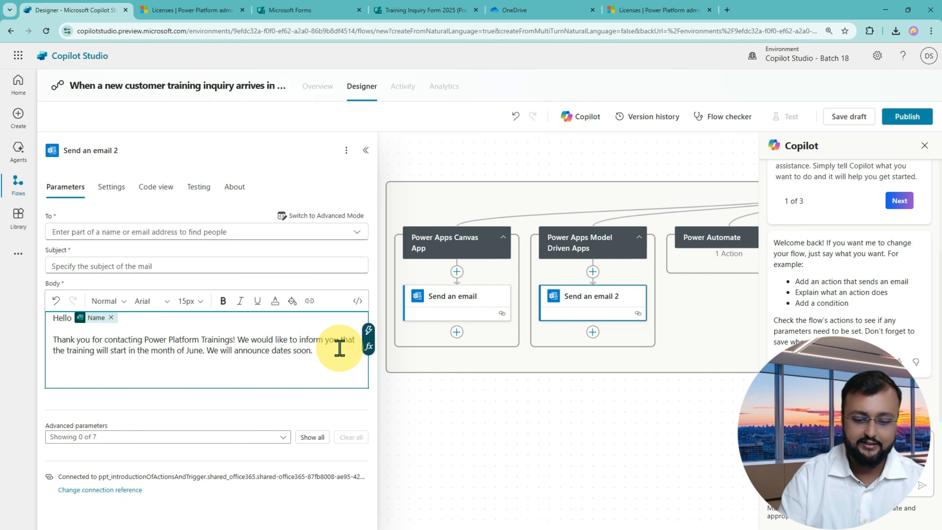
{"action": "key", "text": "Return"}
{"action": "key", "text": "Return"}
{"action": "type", "text": "Thanks"}
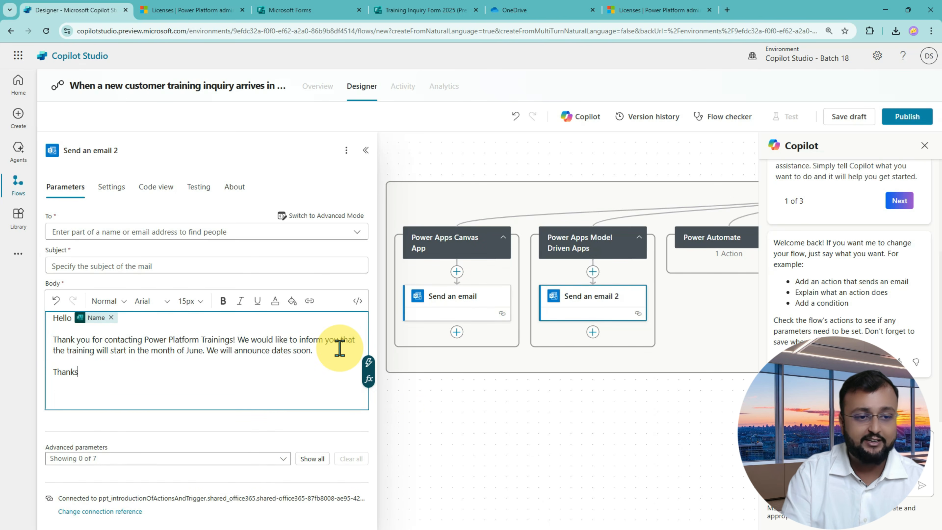
{"action": "key", "text": "Return"}
{"action": "type", "text": "Power Platform Tra"}
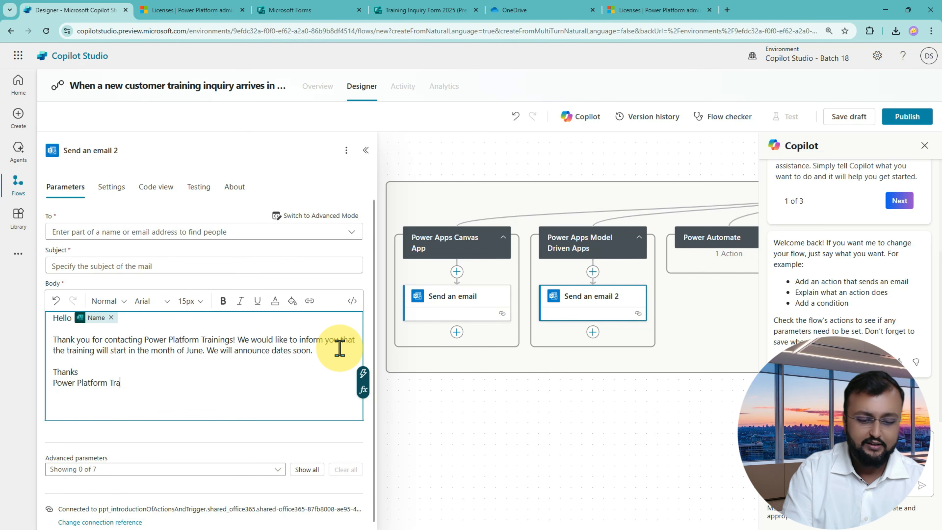
{"action": "type", "text": "inings"}
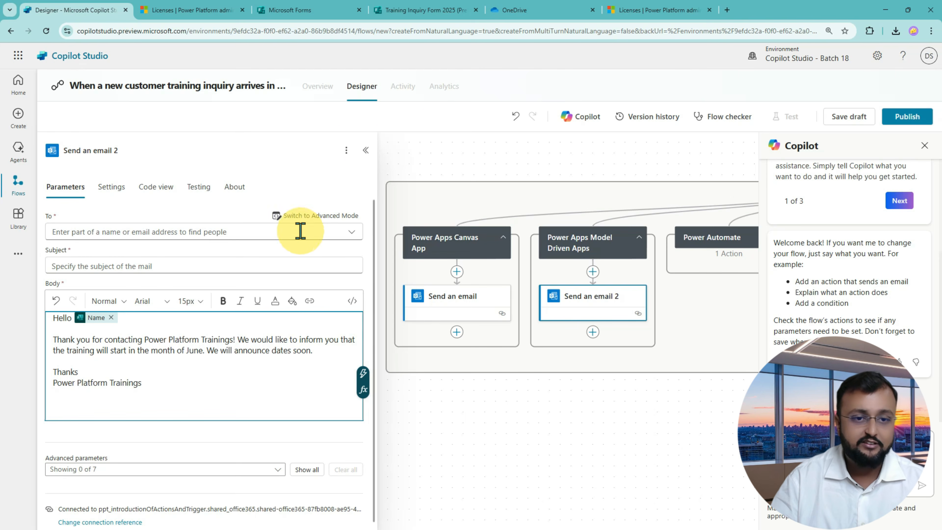
Switch the To field to dynamic values and set it to the form's Email answer.
{"action": "left_click", "coordinate": [334, 217]}
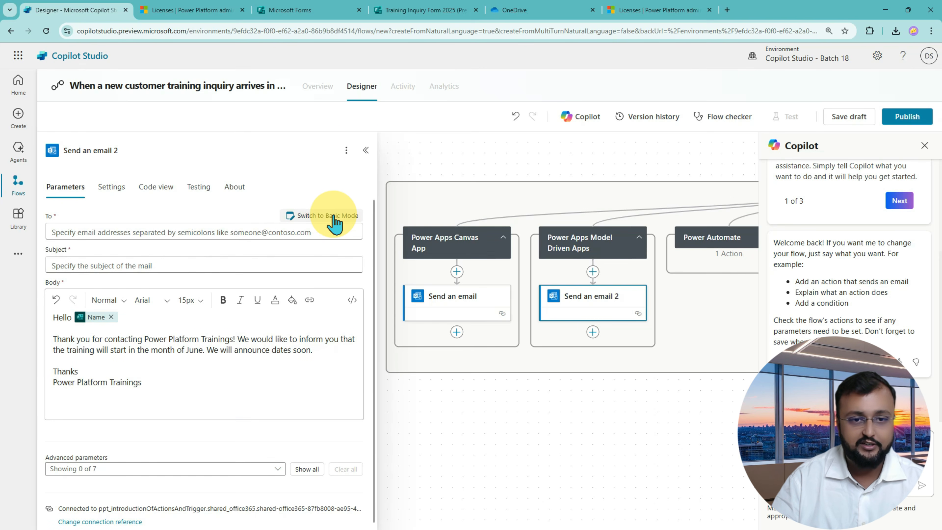
{"action": "left_click", "coordinate": [78, 228]}
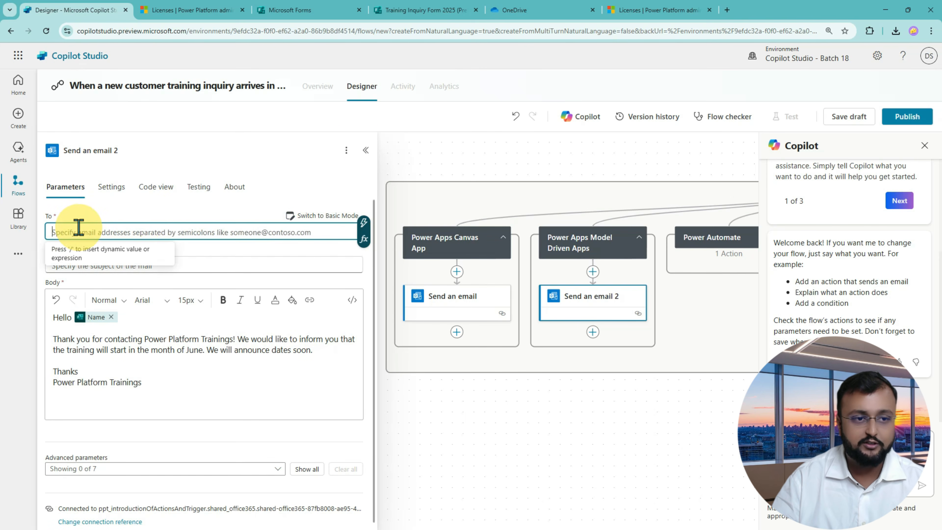
{"action": "left_click", "coordinate": [365, 222]}
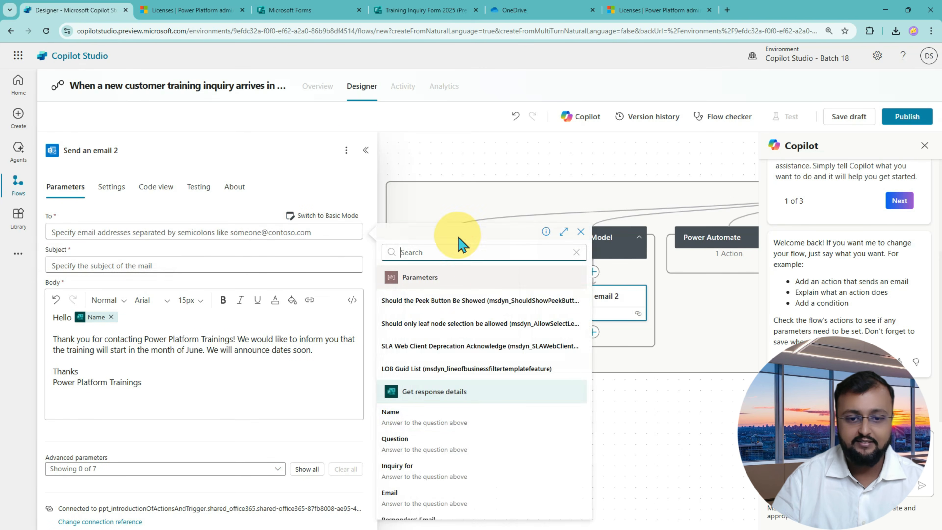
{"action": "left_click", "coordinate": [447, 489]}
Reuse the first email's subject, replacing 'Power Apps Canvas App Training' with the Inquiry for answer.
{"action": "left_click", "coordinate": [168, 264]}
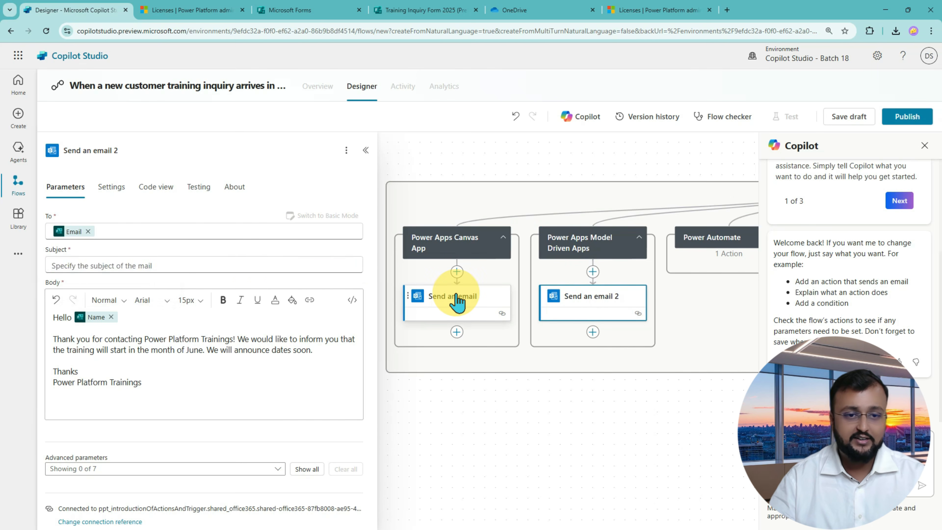
{"action": "left_click", "coordinate": [459, 299]}
{"action": "left_click", "coordinate": [246, 265]}
{"action": "triple_click", "coordinate": [246, 265]}
{"action": "key", "text": "ctrl+c"}
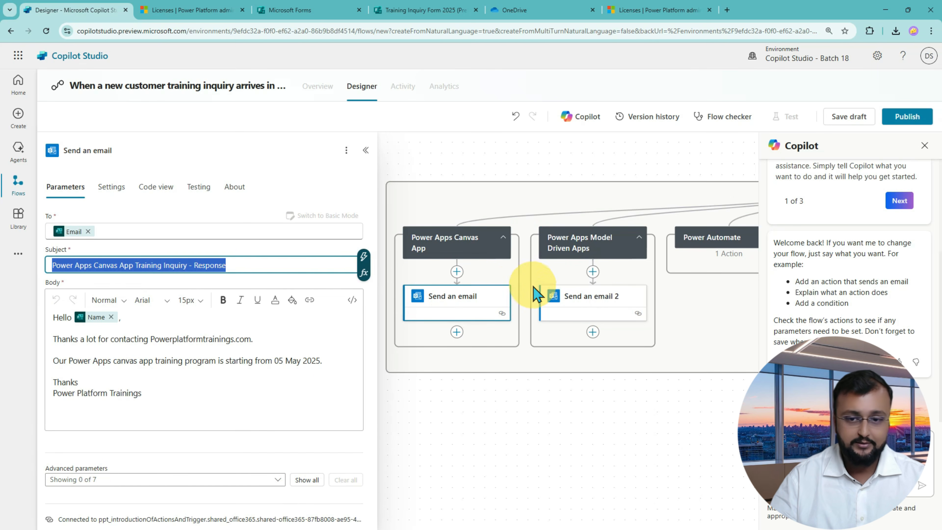
{"action": "left_click", "coordinate": [591, 296]}
{"action": "left_click", "coordinate": [168, 267]}
{"action": "key", "text": "ctrl+v"}
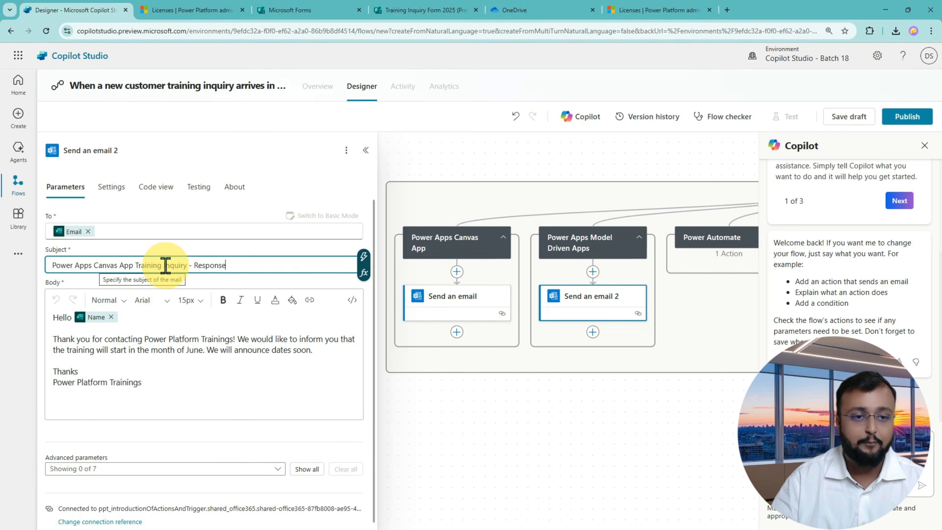
{"action": "left_click_drag", "start_coordinate": [160, 266], "coordinate": [42, 270]}
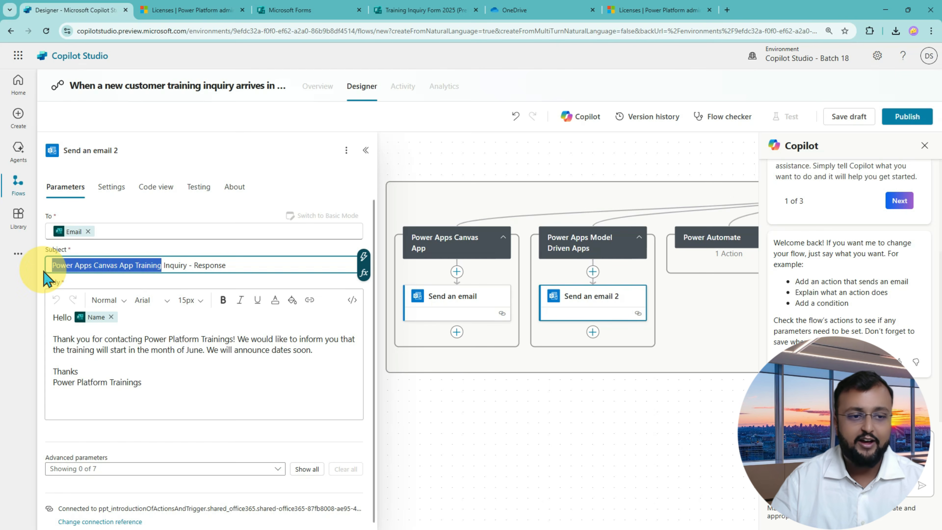
{"action": "key", "text": "BackSpace"}
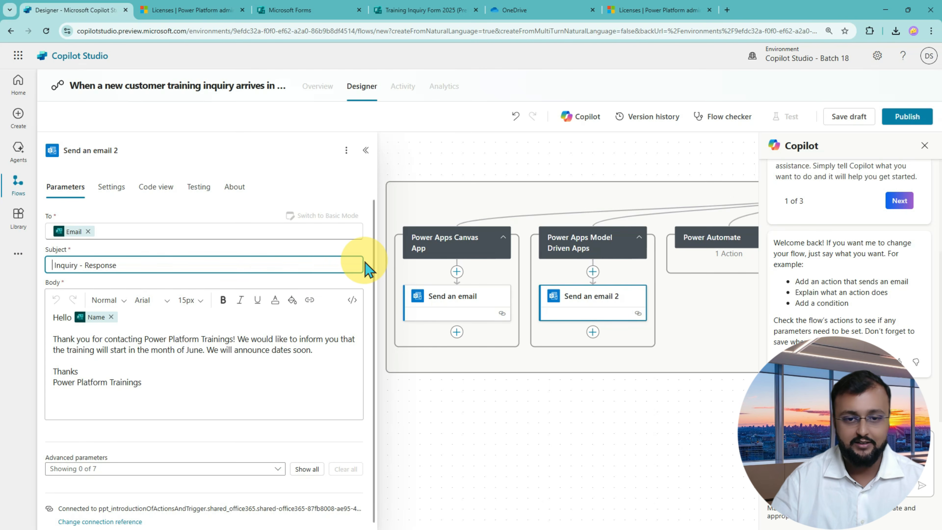
{"action": "left_click", "coordinate": [363, 257]}
{"action": "left_click", "coordinate": [467, 480]}
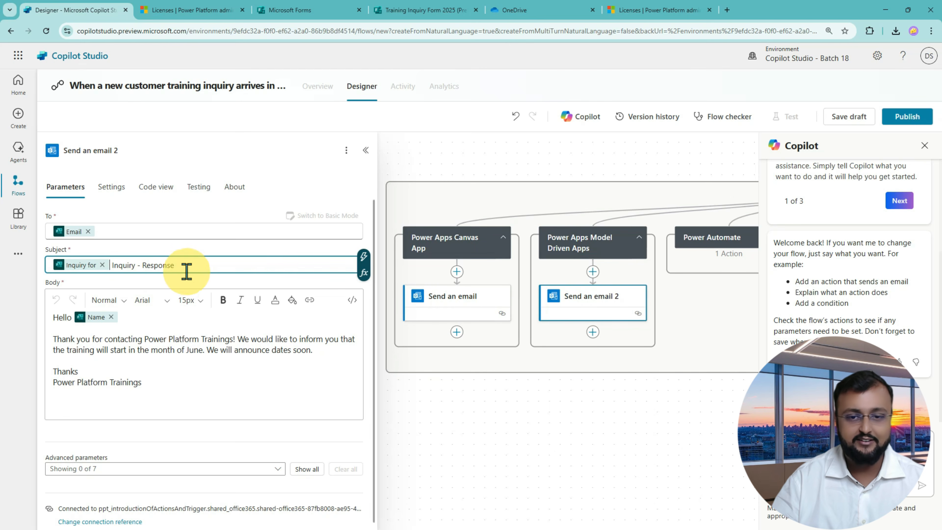
{"action": "left_click_drag", "start_coordinate": [631, 466], "coordinate": [448, 443]}
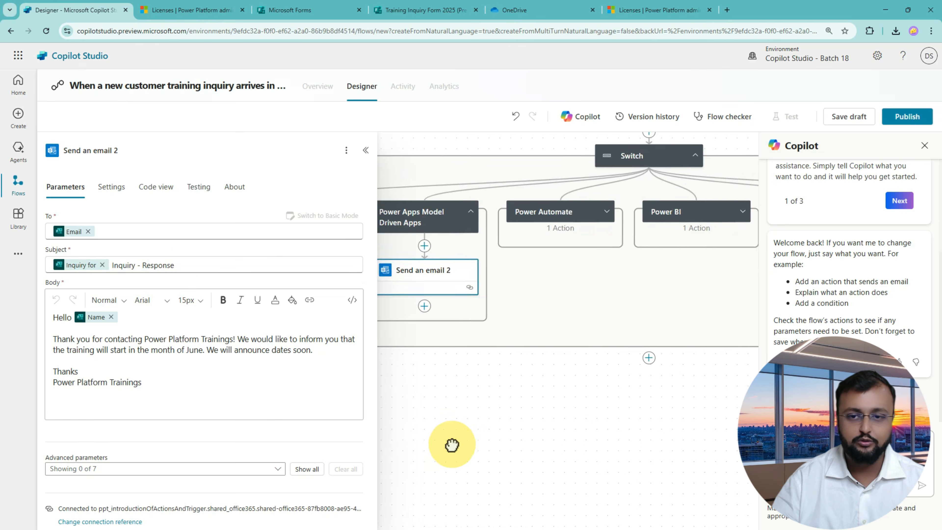
Start Send an email 3's body with 'Hello' plus the Name answer and a comma.
{"action": "left_click", "coordinate": [589, 212]}
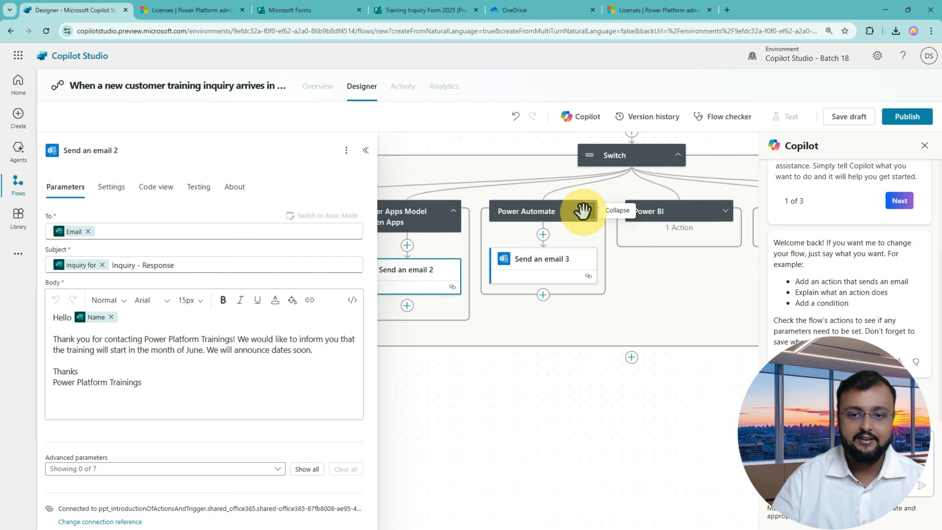
{"action": "left_click", "coordinate": [543, 268]}
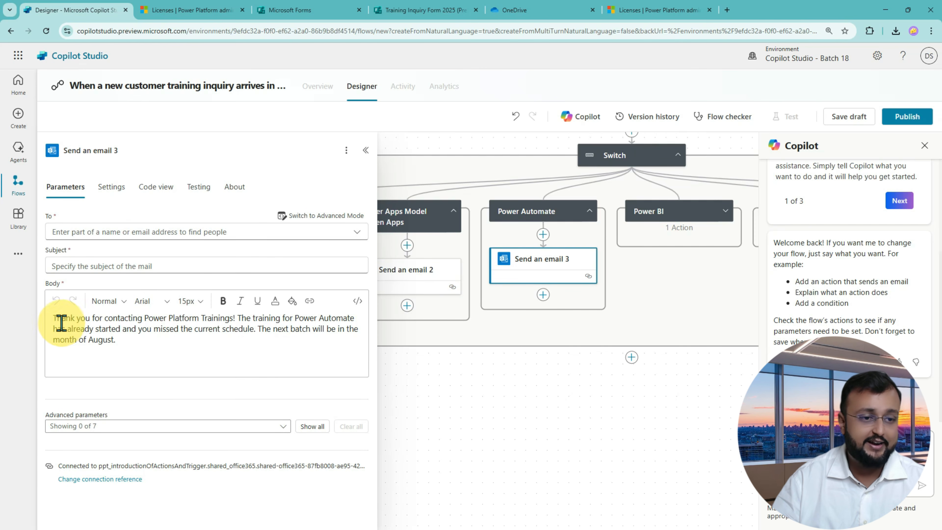
{"action": "left_click", "coordinate": [53, 318]}
{"action": "key", "text": "Return"}
{"action": "key", "text": "Up"}
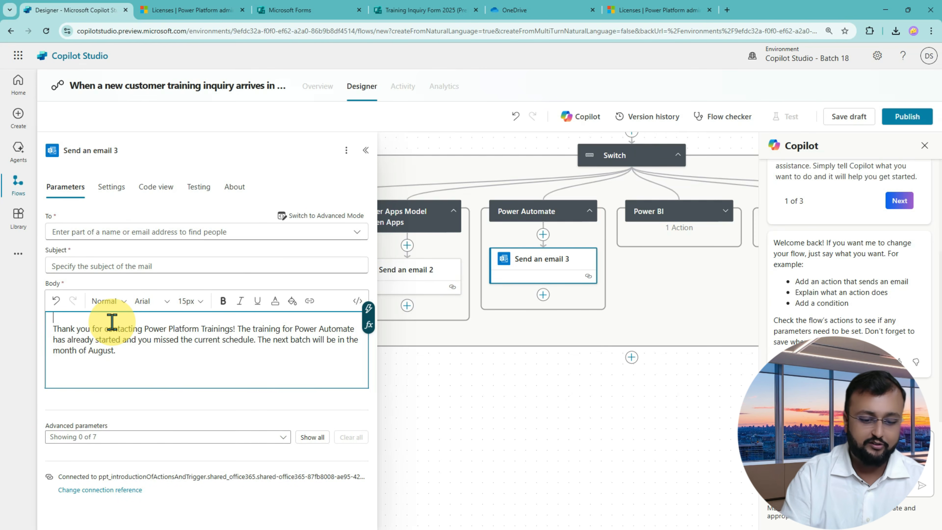
{"action": "type", "text": "Hello"}
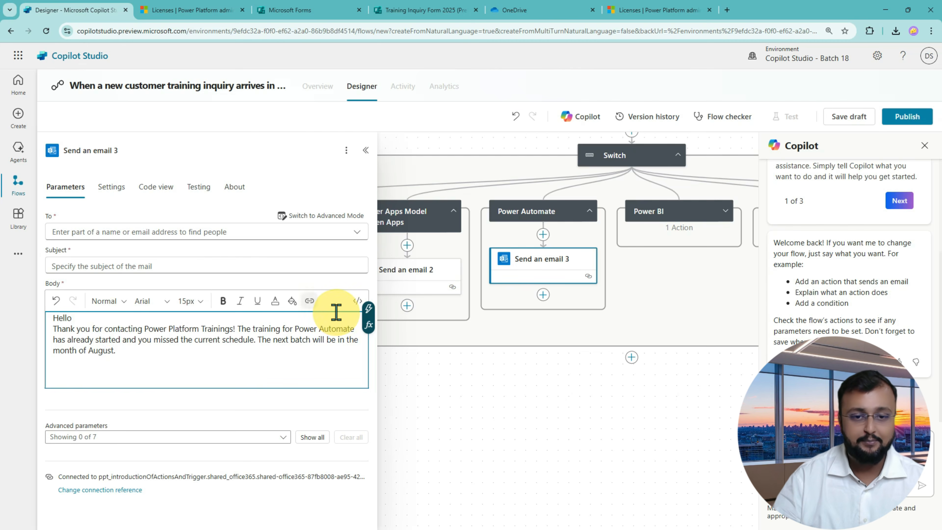
{"action": "left_click", "coordinate": [370, 311]}
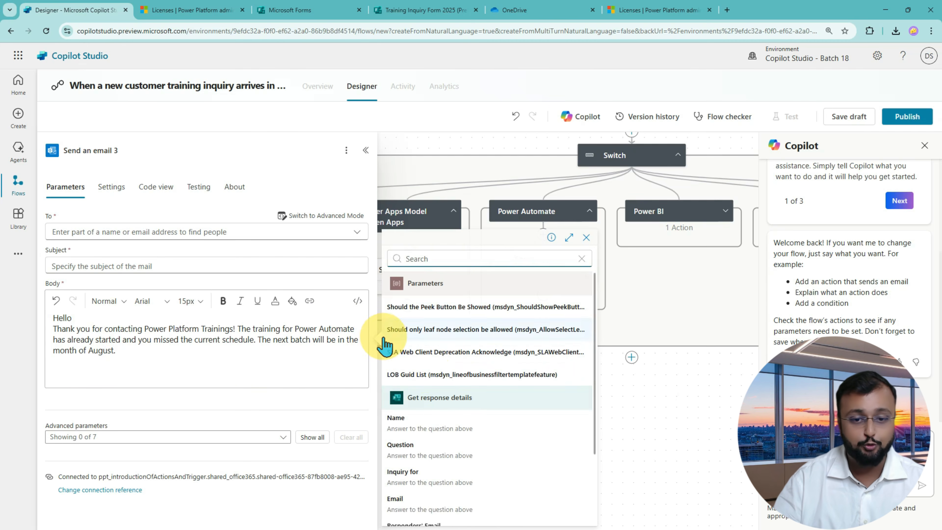
{"action": "left_click", "coordinate": [448, 423]}
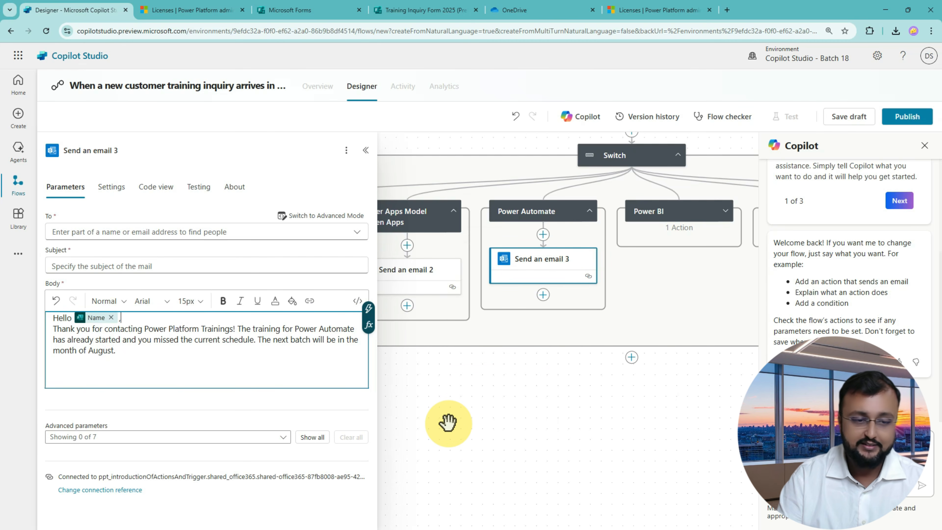
{"action": "type", "text": ","}
{"action": "key", "text": "Return"}
{"action": "left_click", "coordinate": [214, 359]}
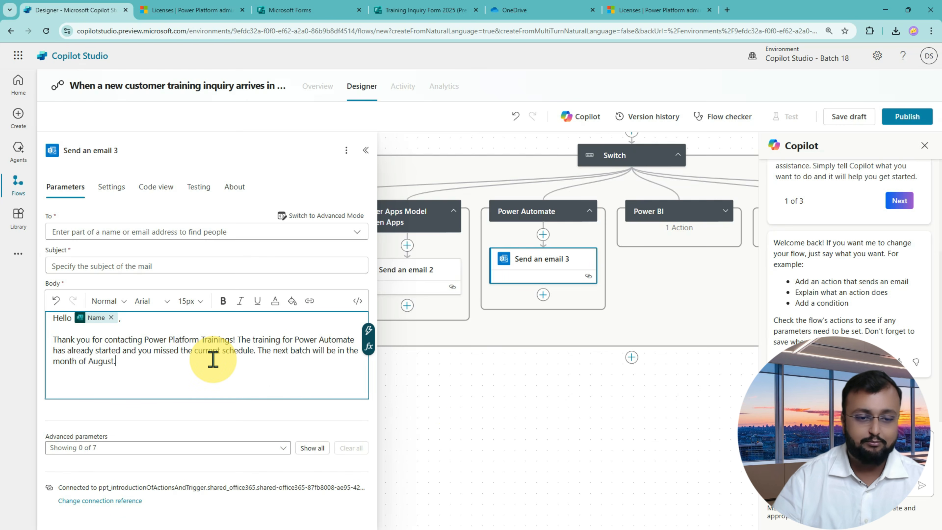
Set Send an email 3's recipient to the form's Email answer.
{"action": "left_click", "coordinate": [336, 216]}
{"action": "left_click", "coordinate": [251, 232]}
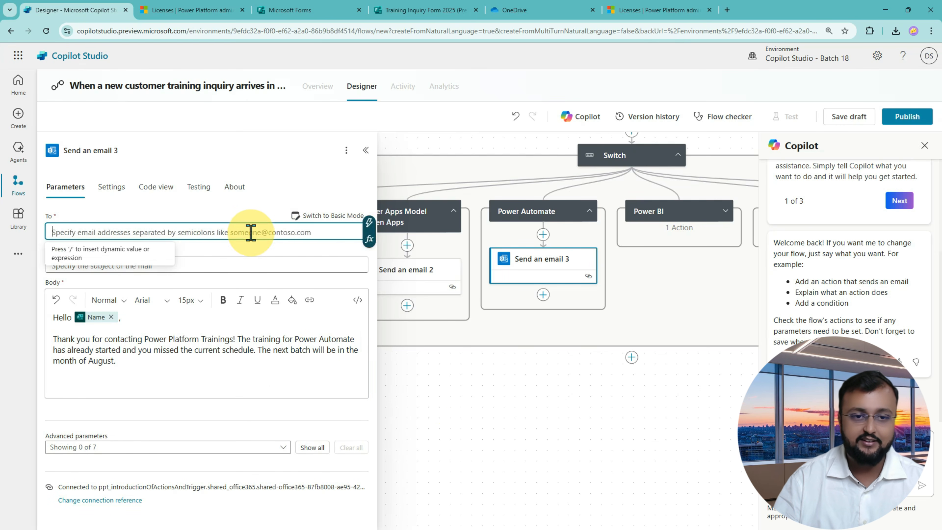
{"action": "left_click", "coordinate": [369, 223]}
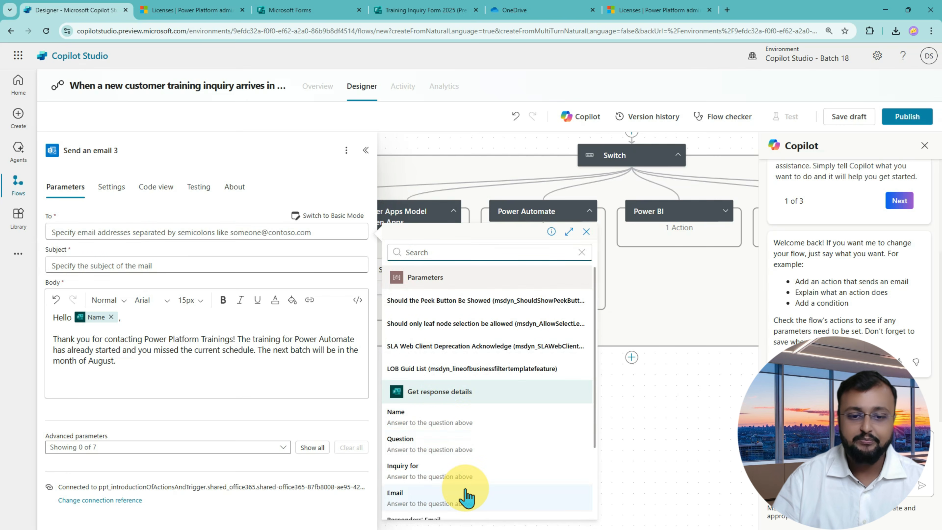
{"action": "left_click", "coordinate": [467, 496]}
Set the subject to the Inquiry for answer followed by '- Response'.
{"action": "left_click", "coordinate": [111, 263]}
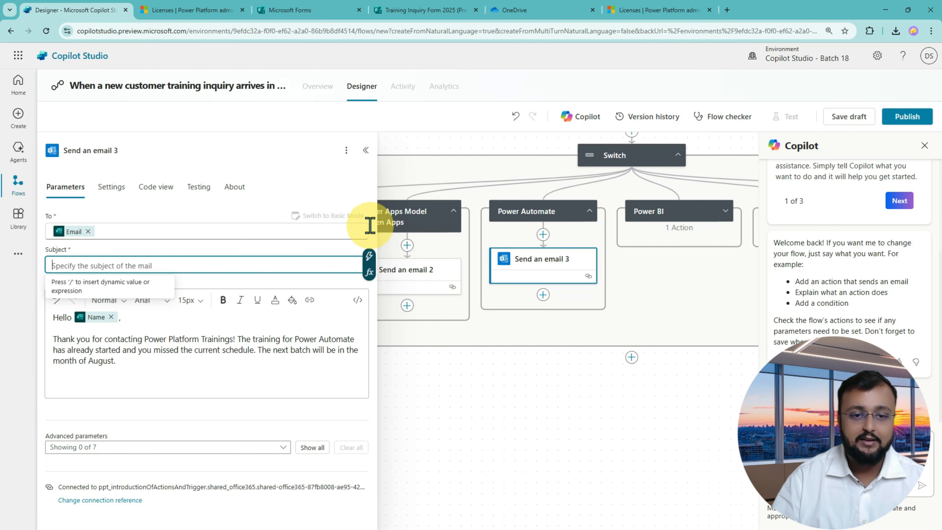
{"action": "left_click", "coordinate": [370, 261]}
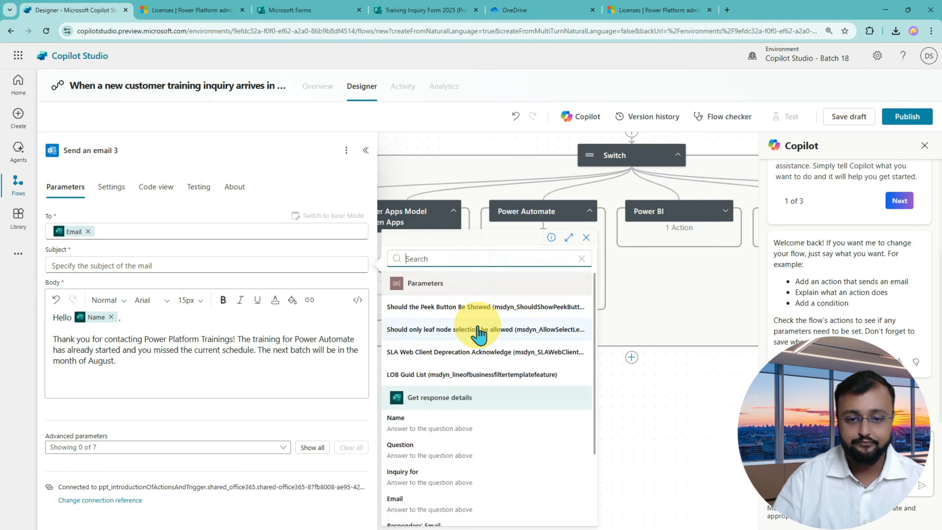
{"action": "left_click", "coordinate": [466, 475]}
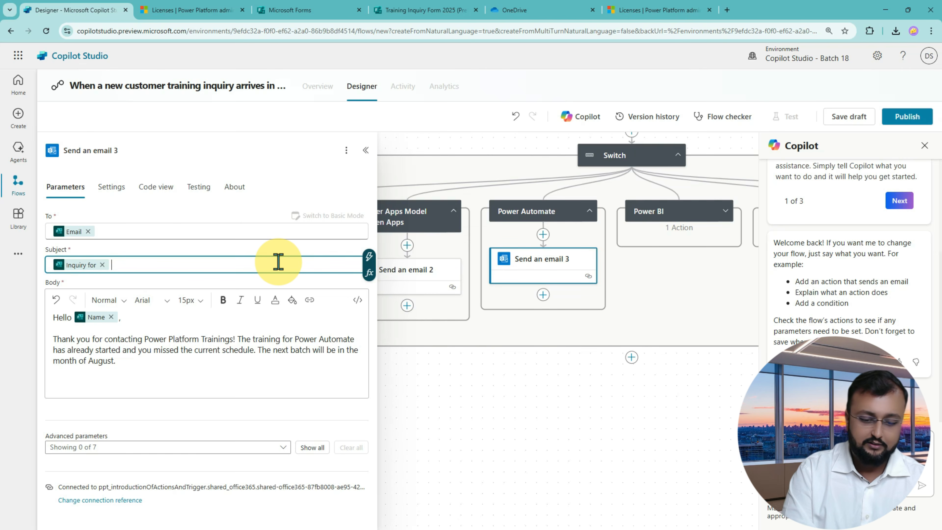
{"action": "type", "text": "- Respon"}
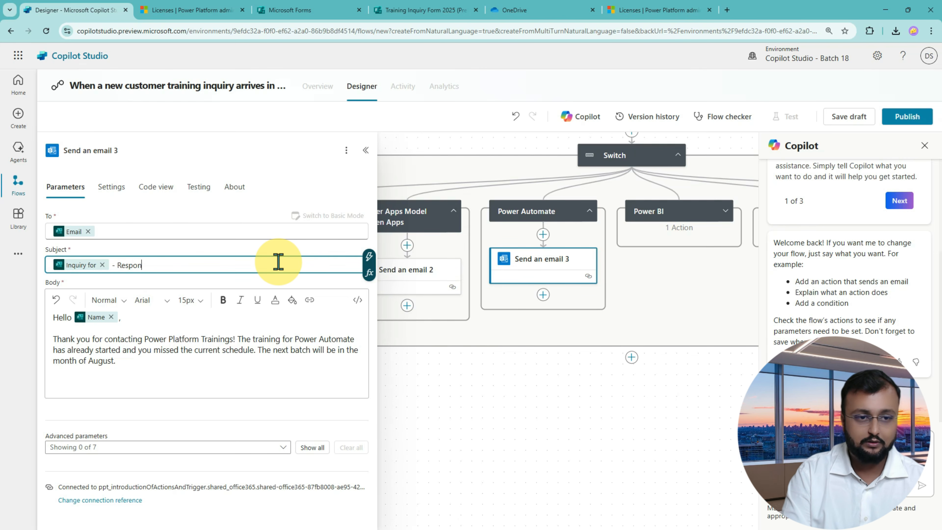
{"action": "type", "text": "se"}
{"action": "left_click", "coordinate": [189, 367]}
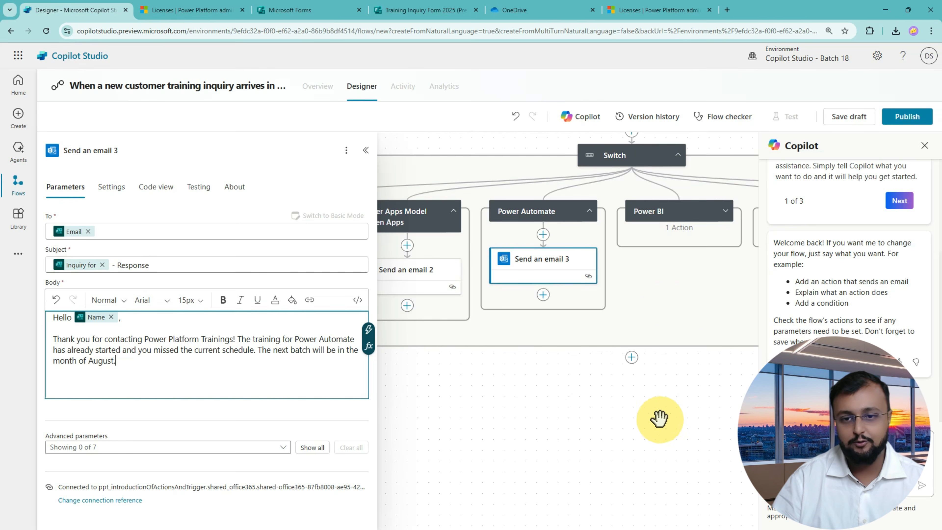
{"action": "left_click_drag", "start_coordinate": [731, 415], "coordinate": [545, 412]}
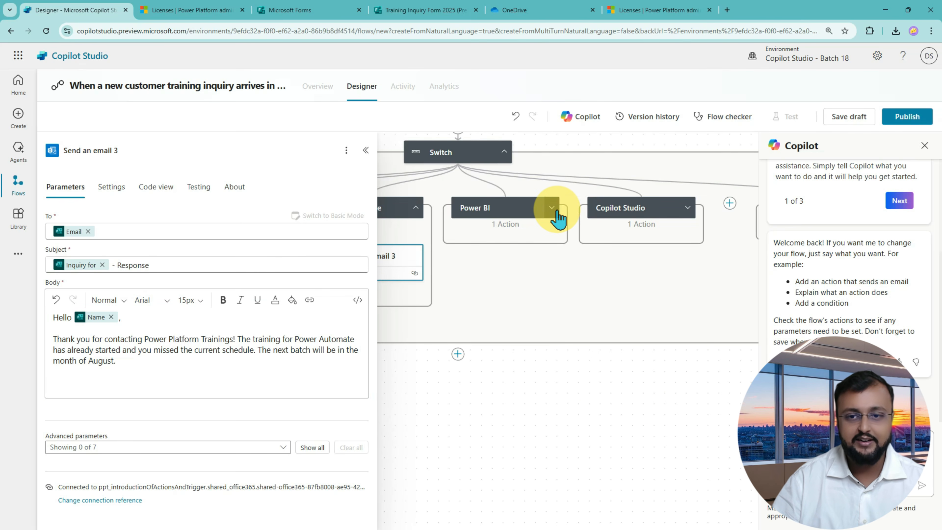
Expand the Power BI branch and open its email action's recipient field.
{"action": "left_click", "coordinate": [553, 209]}
{"action": "left_click", "coordinate": [519, 269]}
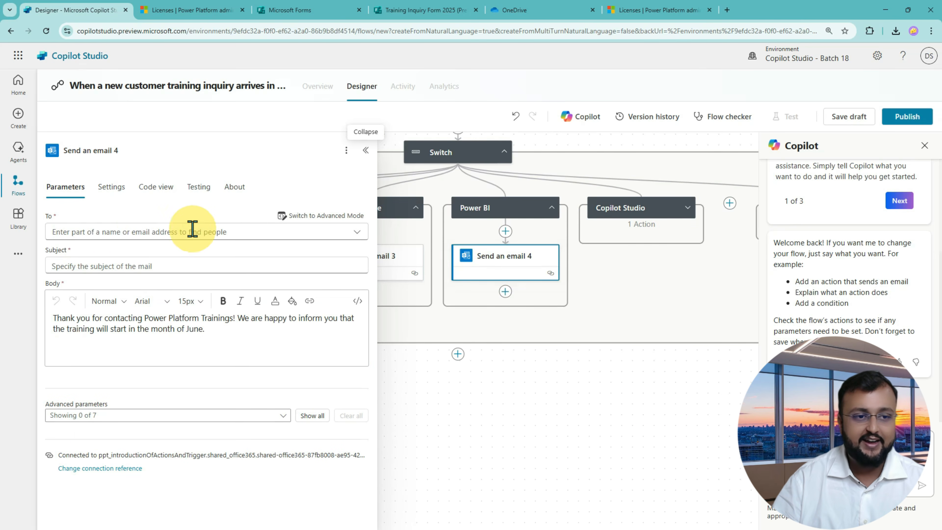
{"action": "left_click", "coordinate": [115, 231]}
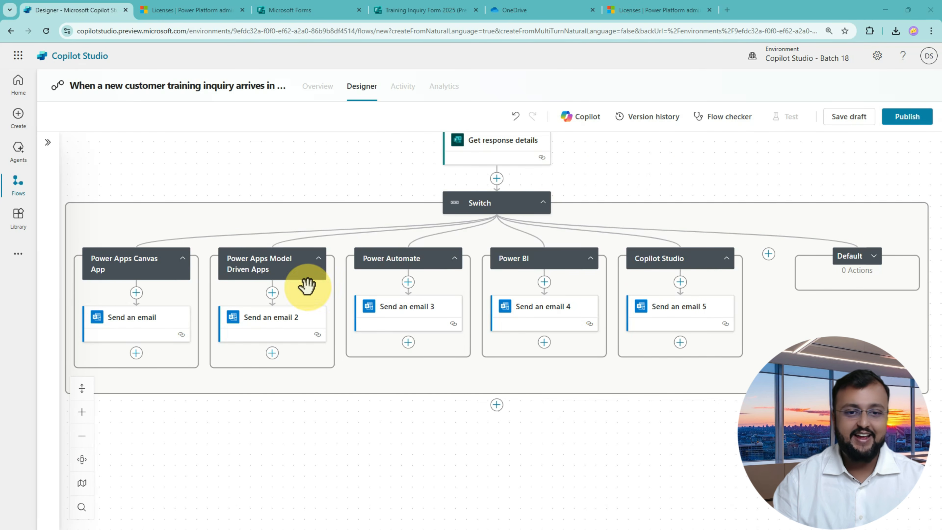
{"action": "left_click_drag", "start_coordinate": [74, 225], "coordinate": [766, 393]}
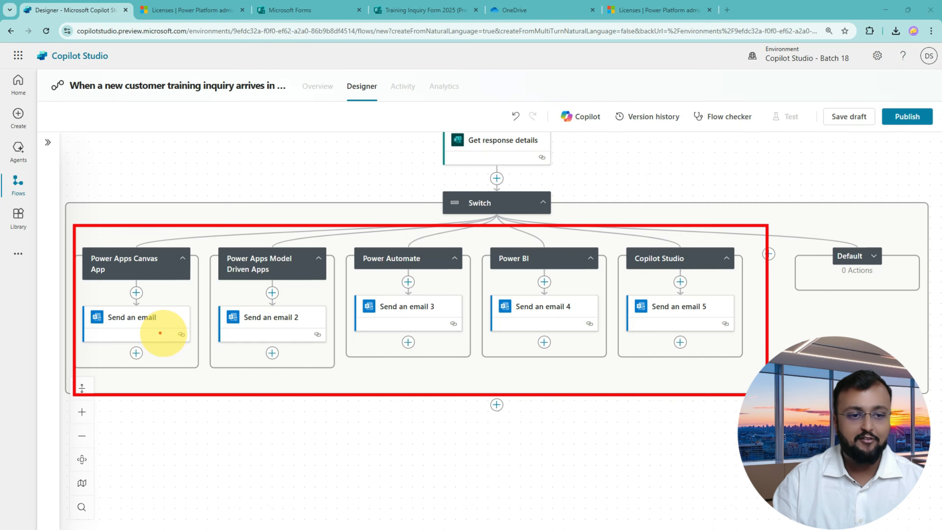
Review the Canvas App, Power Automate, Power BI and Copilot Studio emails, then close the details panel.
{"action": "left_click", "coordinate": [144, 324]}
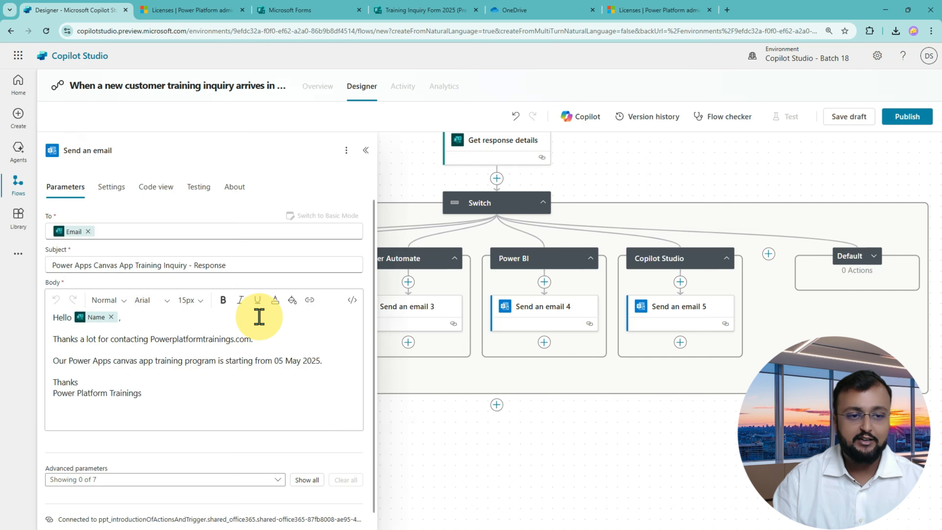
{"action": "left_click", "coordinate": [426, 315]}
{"action": "left_click", "coordinate": [541, 310]}
{"action": "left_click", "coordinate": [681, 318]}
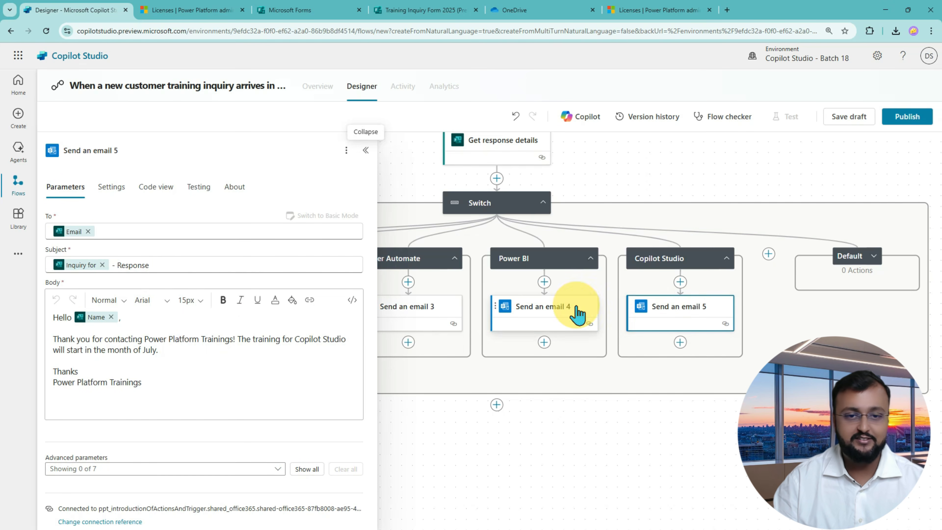
{"action": "left_click", "coordinate": [613, 444]}
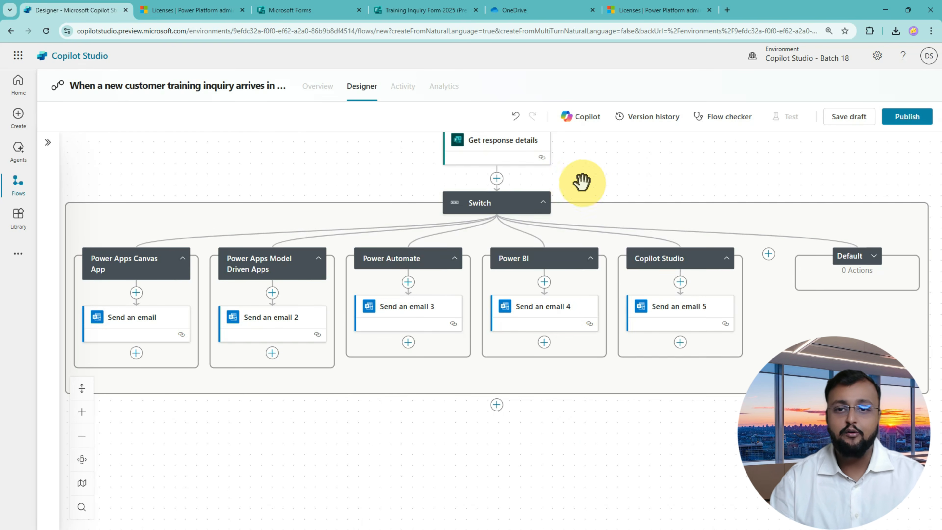
{"action": "scroll", "coordinate": [610, 276], "scroll_direction": "up", "scroll_amount": 5}
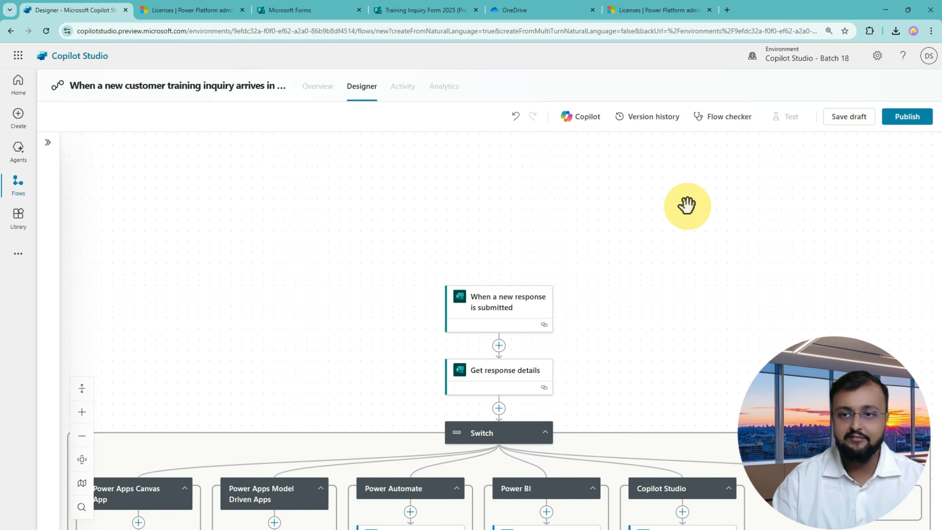
Save and publish the flow, then confirm on Overview it is On under the Copilot Studio plan.
{"action": "left_click", "coordinate": [858, 119]}
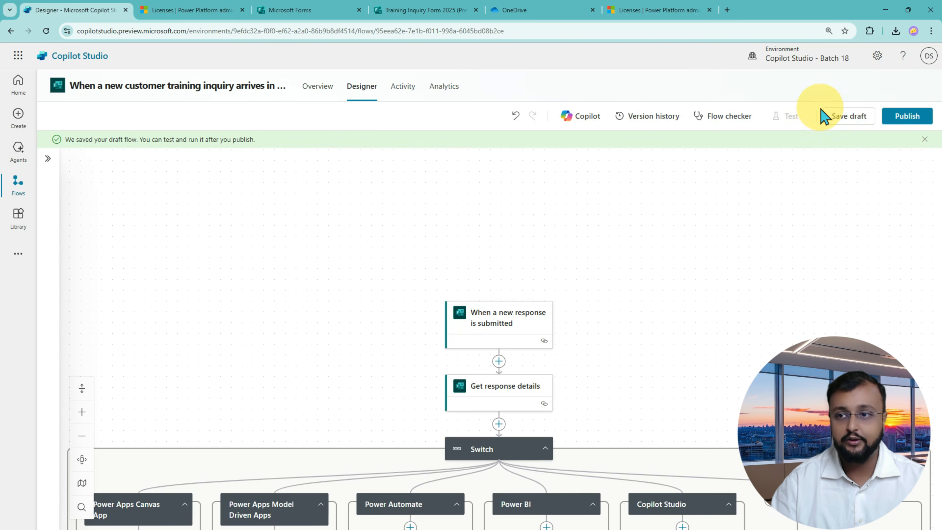
{"action": "left_click", "coordinate": [905, 116]}
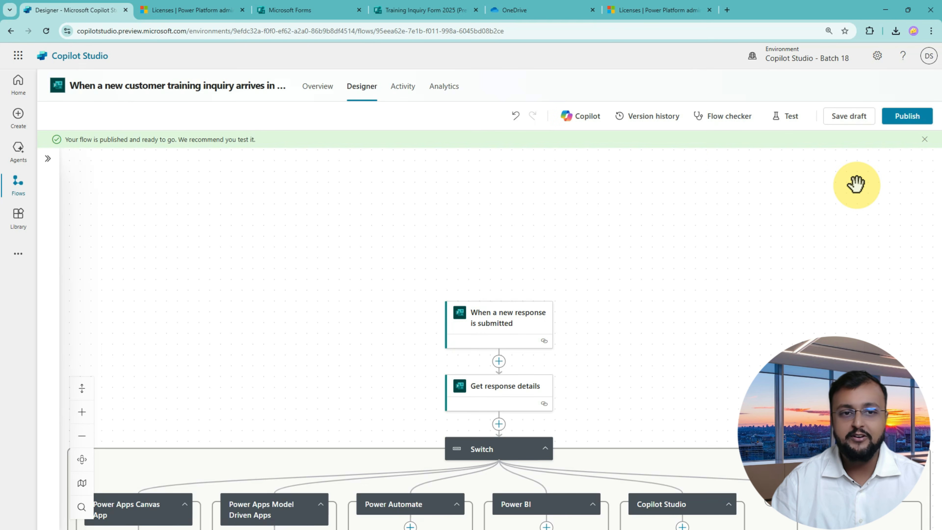
{"action": "left_click", "coordinate": [318, 91]}
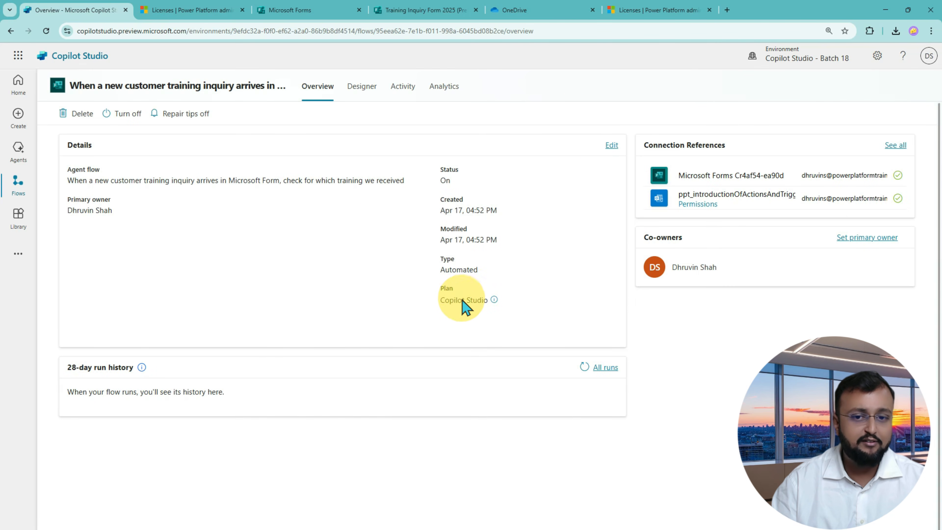
{"action": "key", "text": "ctrl+2"}
{"action": "left_click_drag", "start_coordinate": [429, 278], "coordinate": [522, 320]}
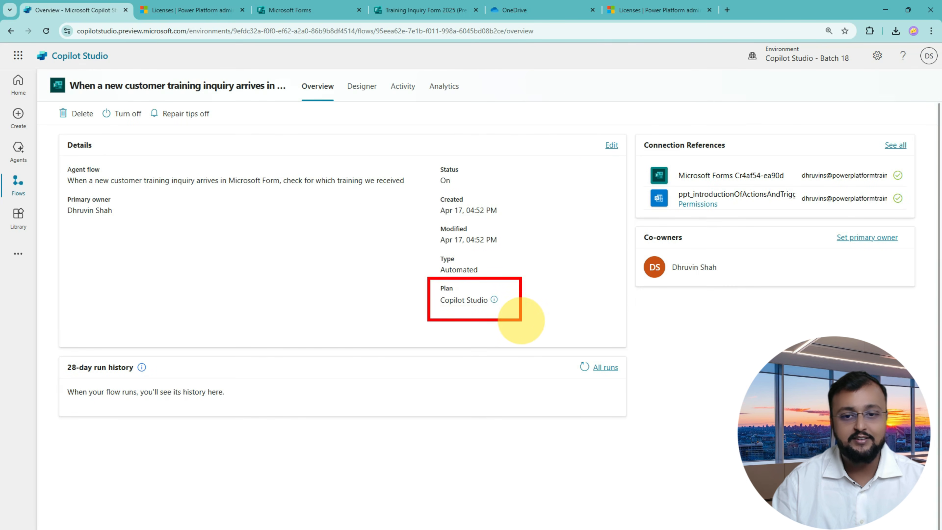
{"action": "mouse_move", "coordinate": [375, 287]}
{"action": "left_mouse_down"}
{"action": "mouse_move", "coordinate": [423, 299]}
{"action": "mouse_move", "coordinate": [404, 318]}
{"action": "mouse_move", "coordinate": [503, 312]}
{"action": "mouse_move", "coordinate": [441, 312]}
{"action": "mouse_move", "coordinate": [505, 291]}
{"action": "mouse_move", "coordinate": [522, 307]}
{"action": "mouse_move", "coordinate": [515, 284]}
{"action": "mouse_move", "coordinate": [502, 309]}
{"action": "left_mouse_up"}
{"action": "mouse_move", "coordinate": [561, 269]}
{"action": "left_mouse_down"}
{"action": "mouse_move", "coordinate": [530, 301]}
{"action": "mouse_move", "coordinate": [550, 306]}
{"action": "left_mouse_up"}
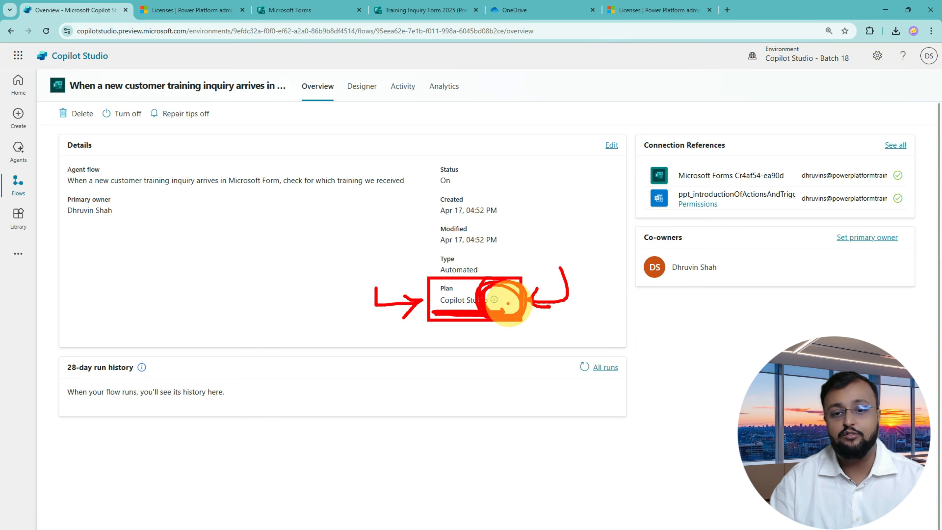
{"action": "key", "text": "Escape"}
Rename the flow to 'Training Inquiry - Auto Response', keeping the AI-generated description.
{"action": "mouse_move", "coordinate": [495, 300]}
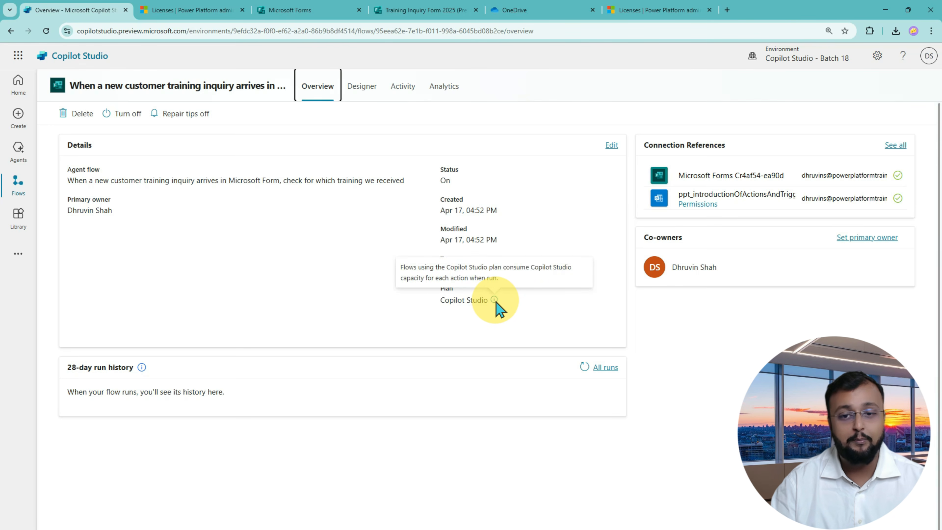
{"action": "left_click", "coordinate": [612, 146]}
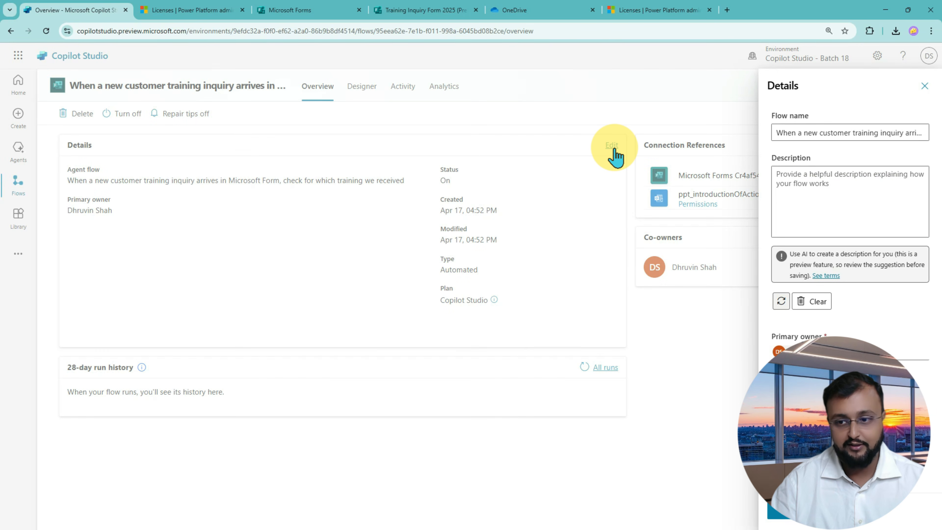
{"action": "left_click", "coordinate": [850, 513]}
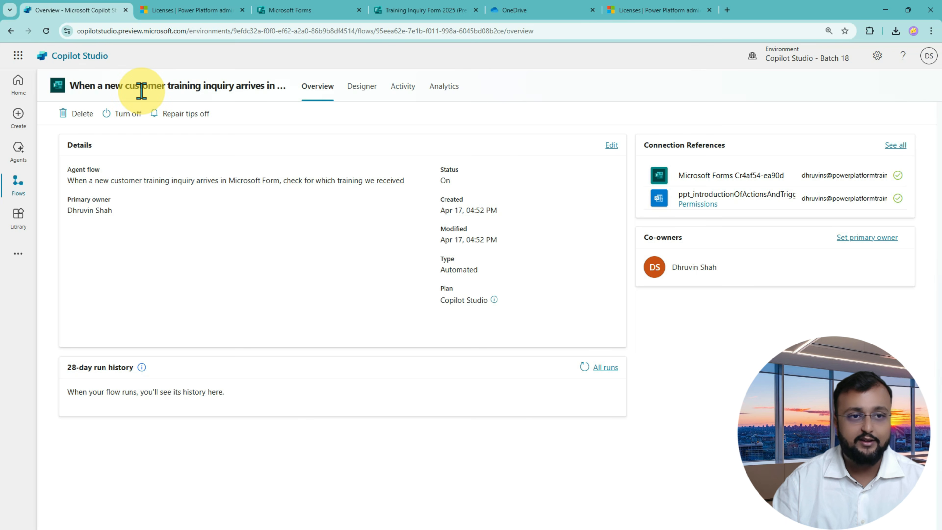
{"action": "left_click", "coordinate": [611, 145]}
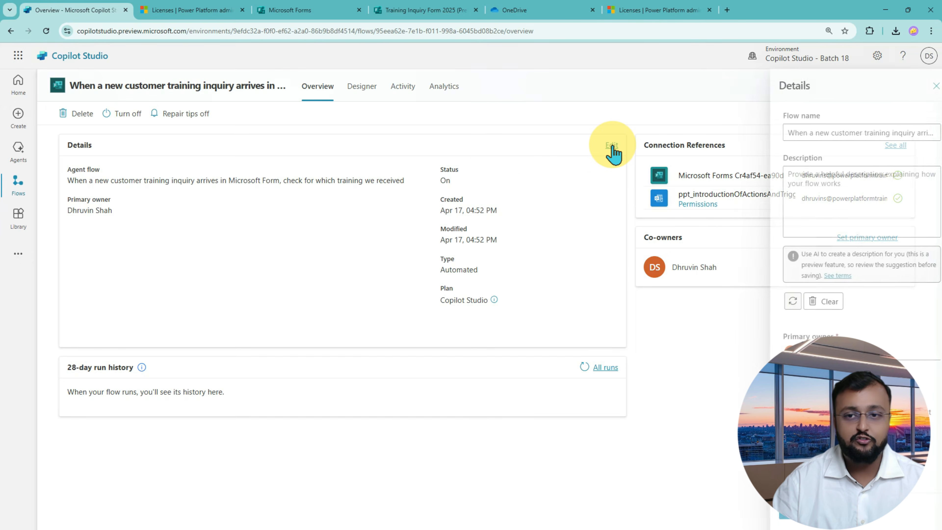
{"action": "left_click", "coordinate": [877, 135]}
{"action": "key", "text": "ctrl+a"}
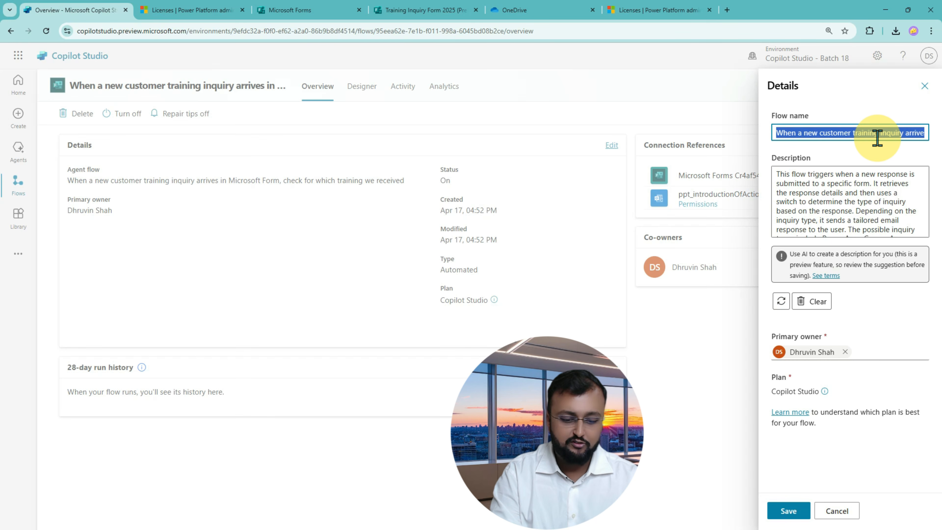
{"action": "type", "text": "Training Inquiry - Auto Response"}
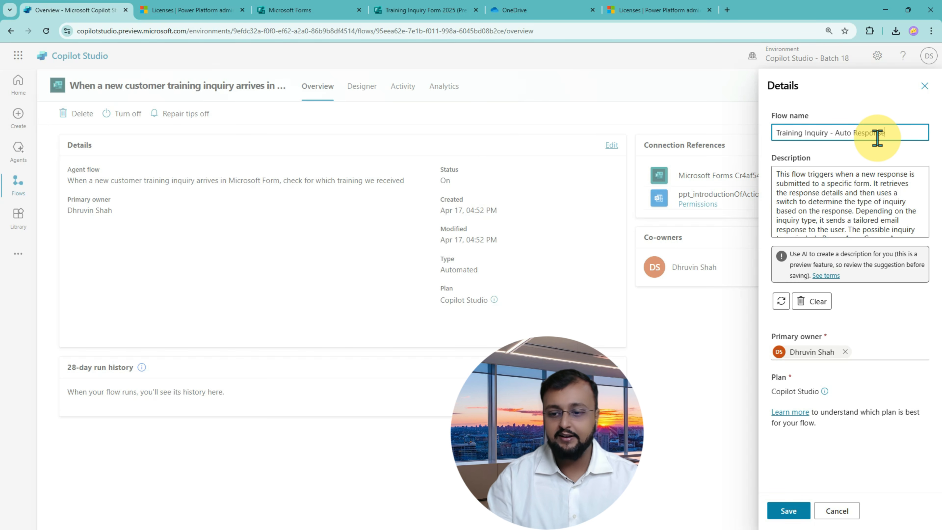
{"action": "left_click", "coordinate": [786, 511]}
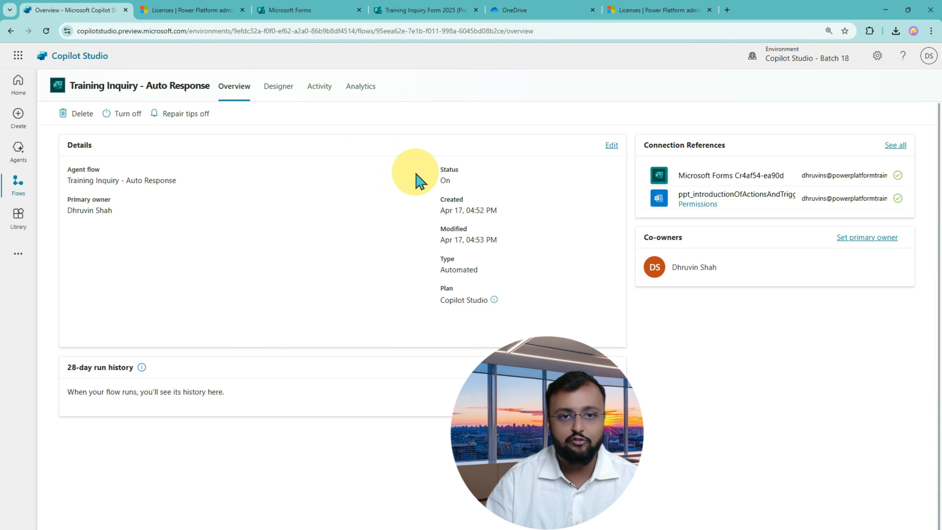
Look through the flow's Designer, Activity, Analytics and Overview pages, ending back in Designer.
{"action": "left_click", "coordinate": [287, 94]}
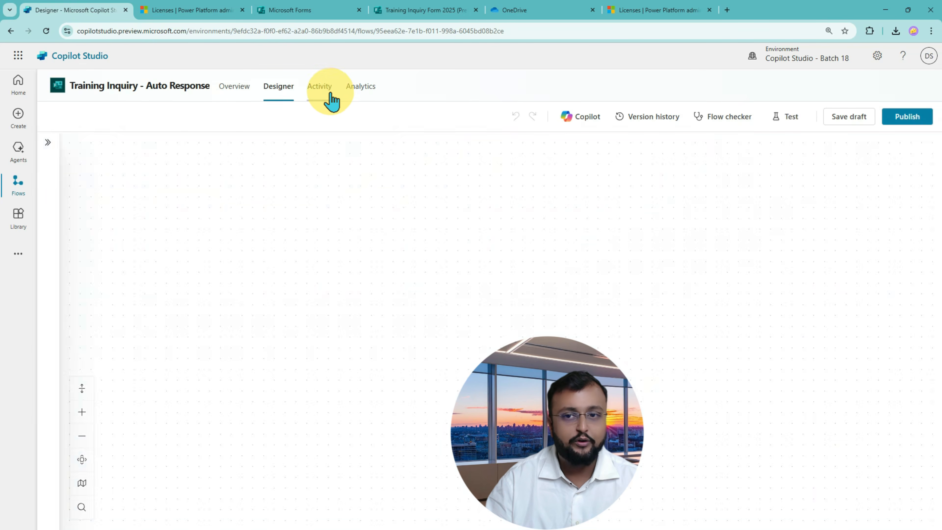
{"action": "left_click", "coordinate": [318, 93]}
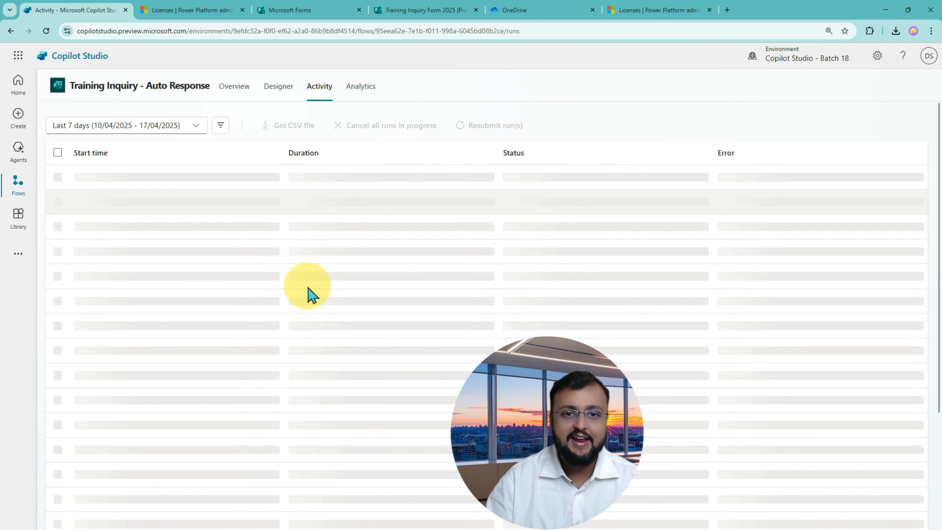
{"action": "left_click", "coordinate": [359, 89]}
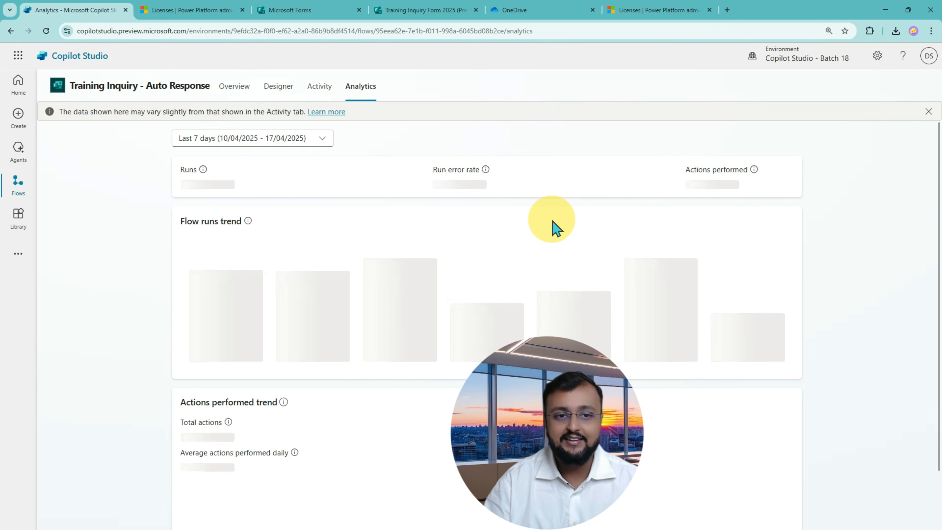
{"action": "left_click", "coordinate": [227, 89]}
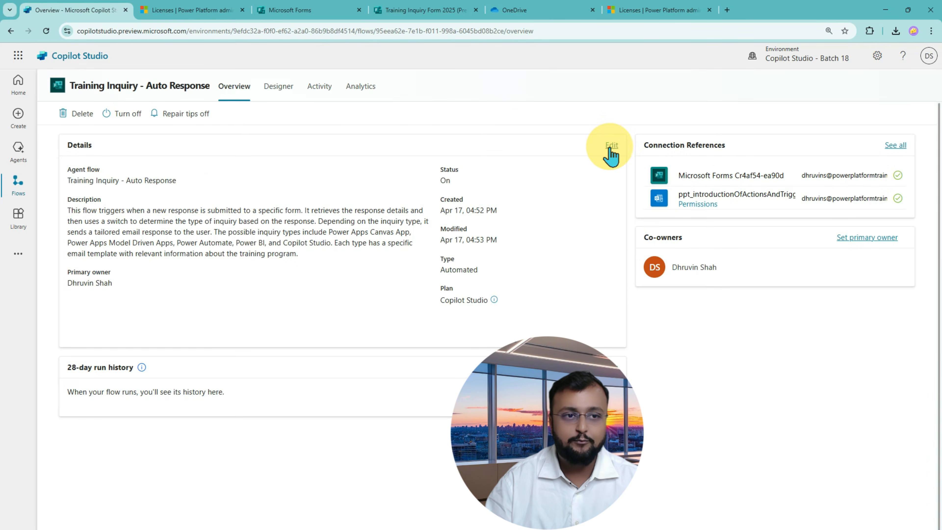
{"action": "left_click", "coordinate": [280, 96]}
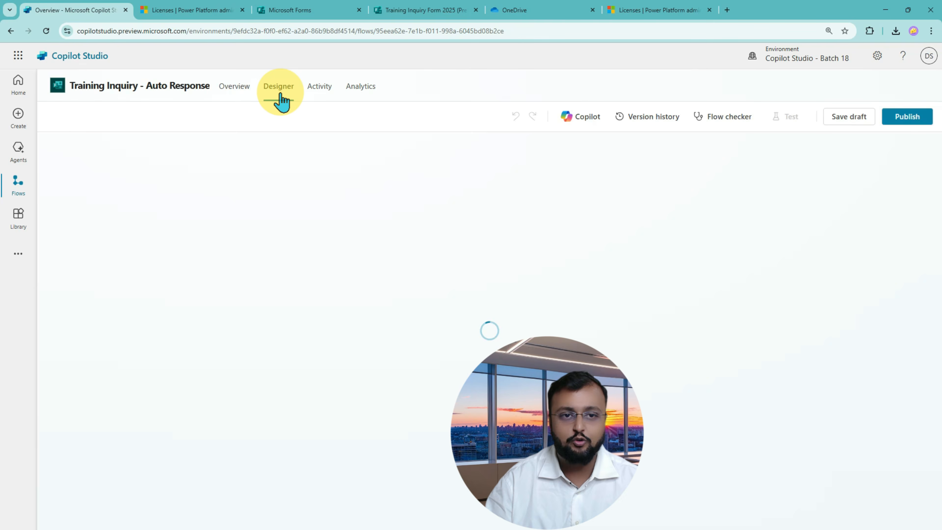
Start a manual test so the flow waits for a new form response.
{"action": "left_click", "coordinate": [791, 122]}
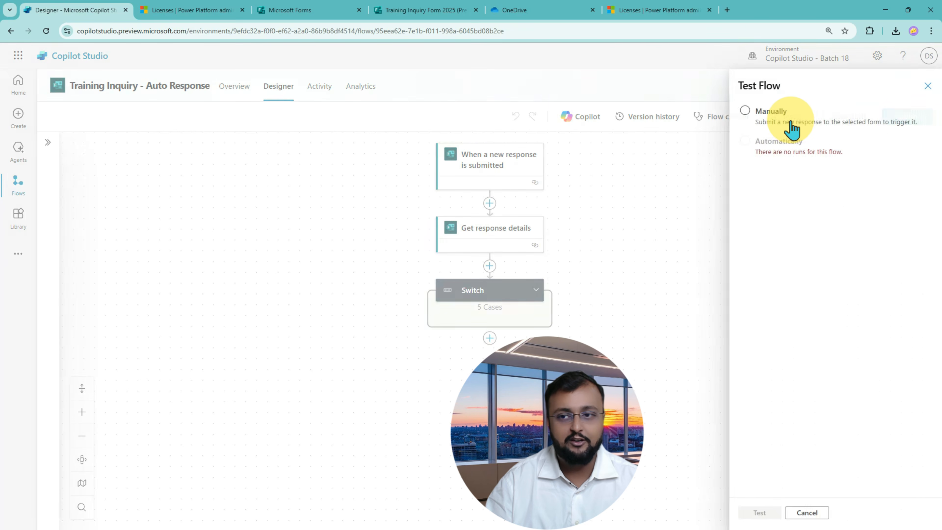
{"action": "left_click", "coordinate": [743, 112]}
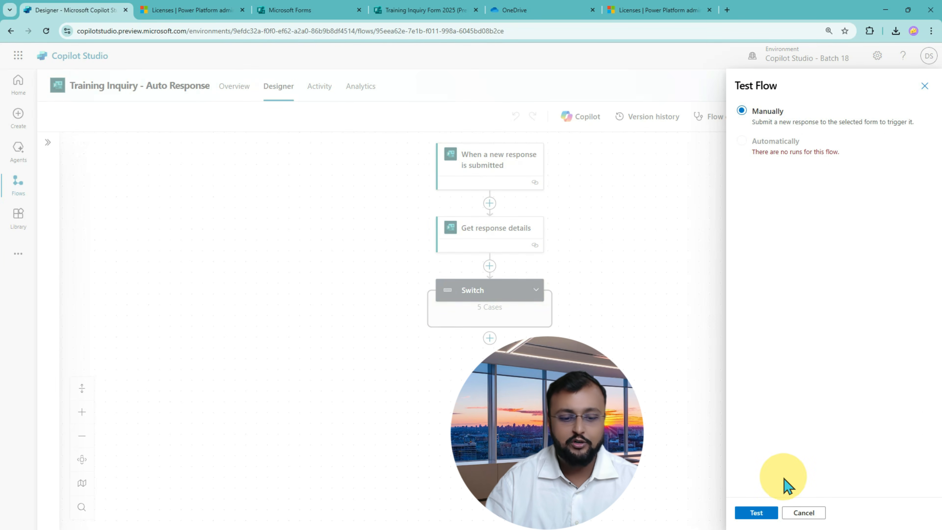
{"action": "key", "text": "ctrl+2"}
{"action": "left_click_drag", "start_coordinate": [782, 433], "coordinate": [757, 511]}
{"action": "mouse_move", "coordinate": [753, 482]}
{"action": "left_mouse_down"}
{"action": "mouse_move", "coordinate": [755, 496]}
{"action": "mouse_move", "coordinate": [777, 495]}
{"action": "left_mouse_up"}
{"action": "key", "text": "Escape"}
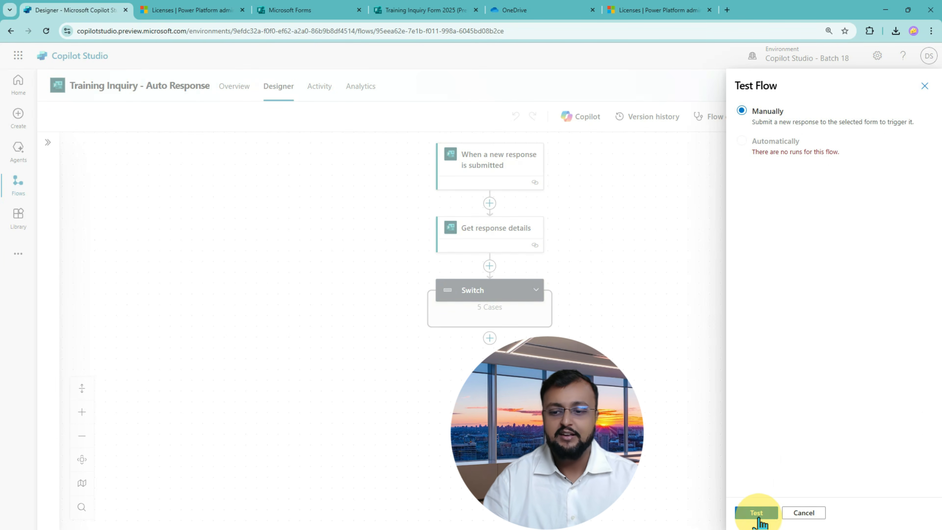
{"action": "left_click", "coordinate": [757, 512]}
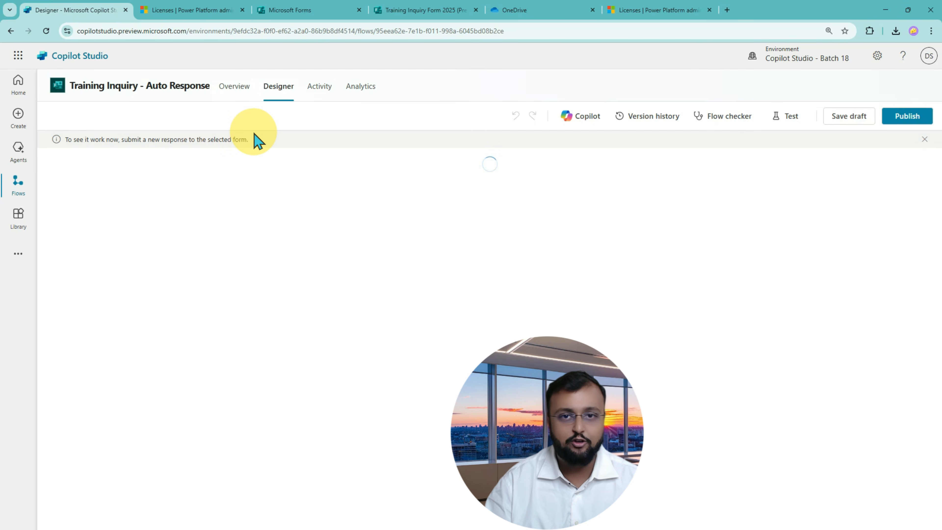
Submit a form response with a name, email, Power Apps Canvas App and question 'Details'.
{"action": "left_click", "coordinate": [396, 14]}
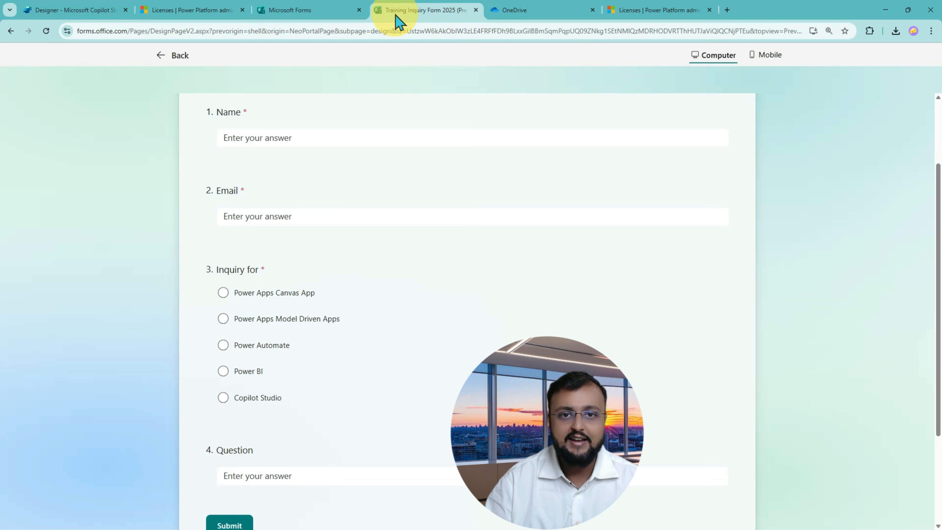
{"action": "scroll", "coordinate": [727, 137], "scroll_direction": "up", "scroll_amount": 3}
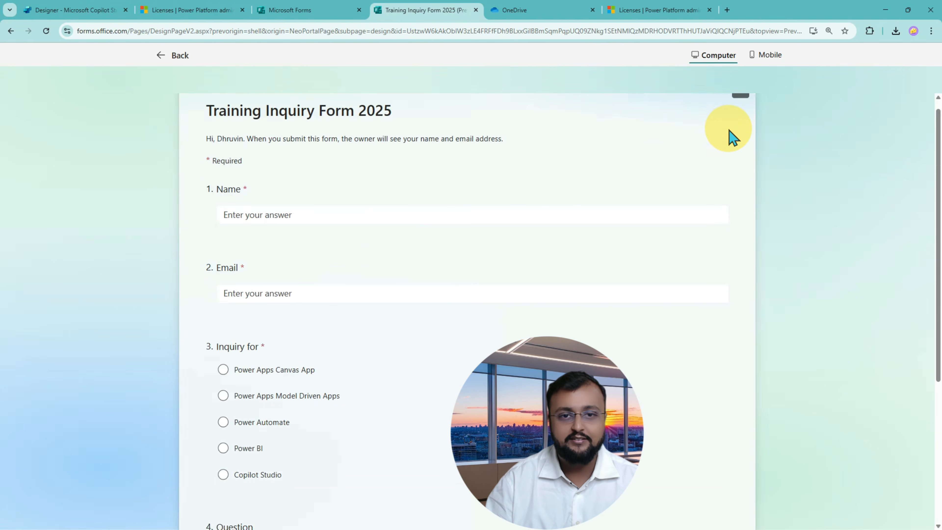
{"action": "left_click", "coordinate": [303, 243]}
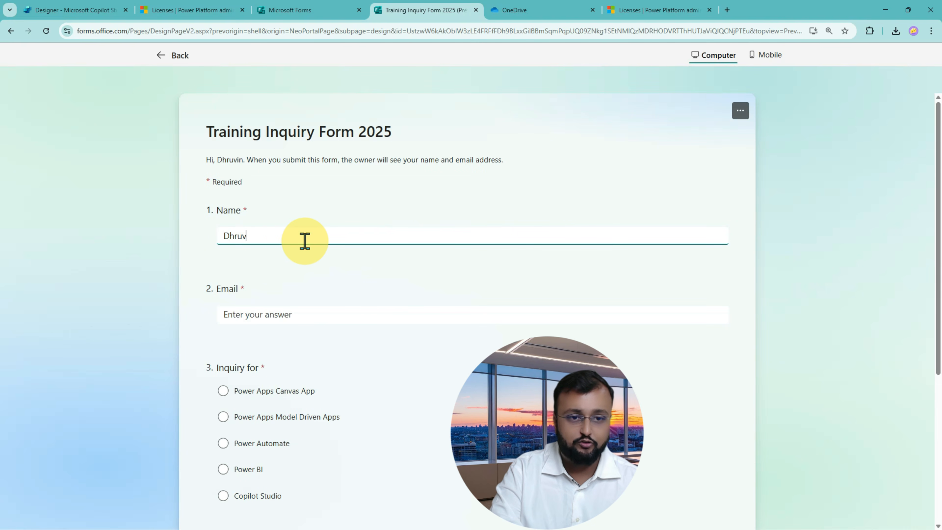
{"action": "key", "text": "Tab"}
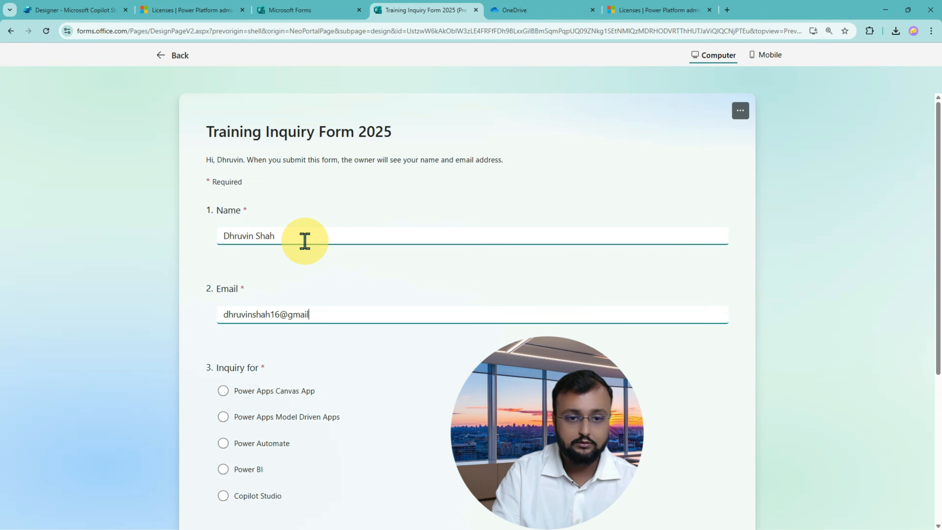
{"action": "scroll", "coordinate": [305, 239], "scroll_direction": "down", "scroll_amount": 5}
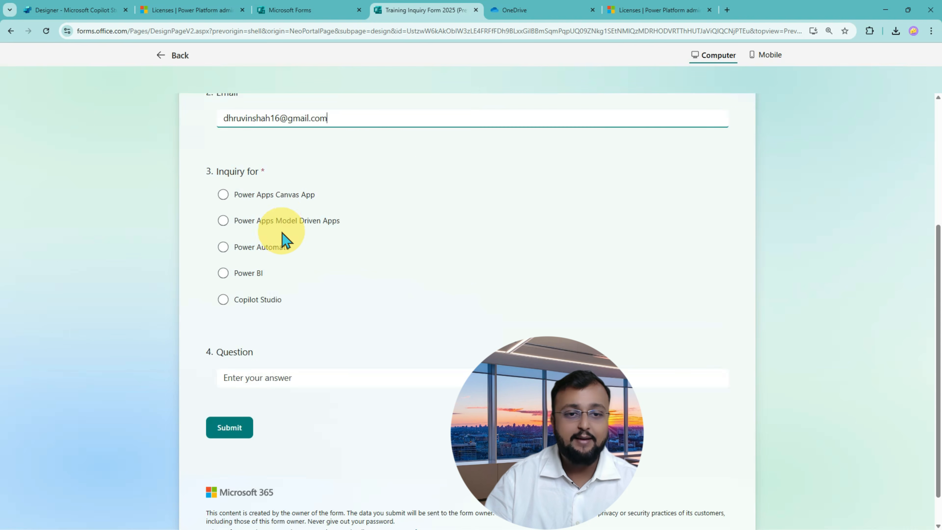
{"action": "left_click", "coordinate": [281, 201]}
{"action": "left_click", "coordinate": [301, 376]}
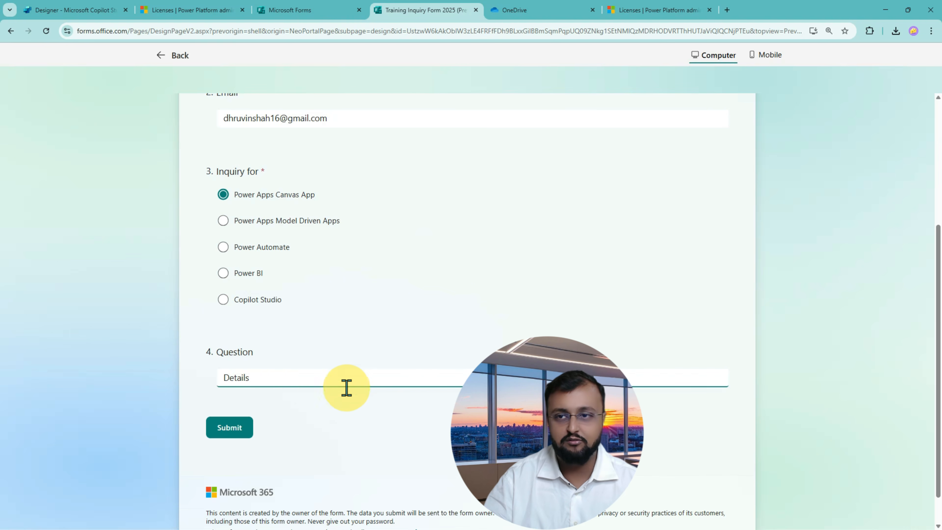
{"action": "left_click", "coordinate": [246, 434]}
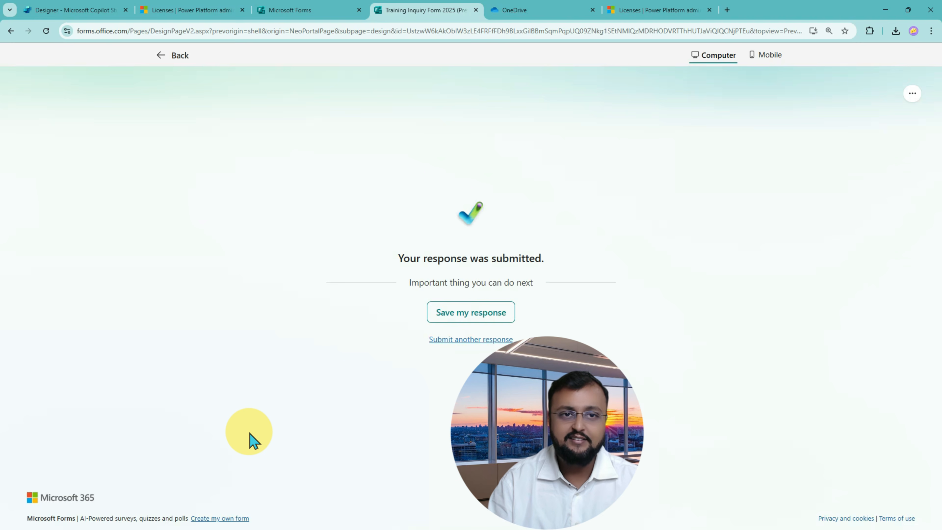
{"action": "left_click", "coordinate": [309, 16]}
Inspect the successful run's Send an email step, showing status code 200 to the form's Email.
{"action": "left_click", "coordinate": [92, 16]}
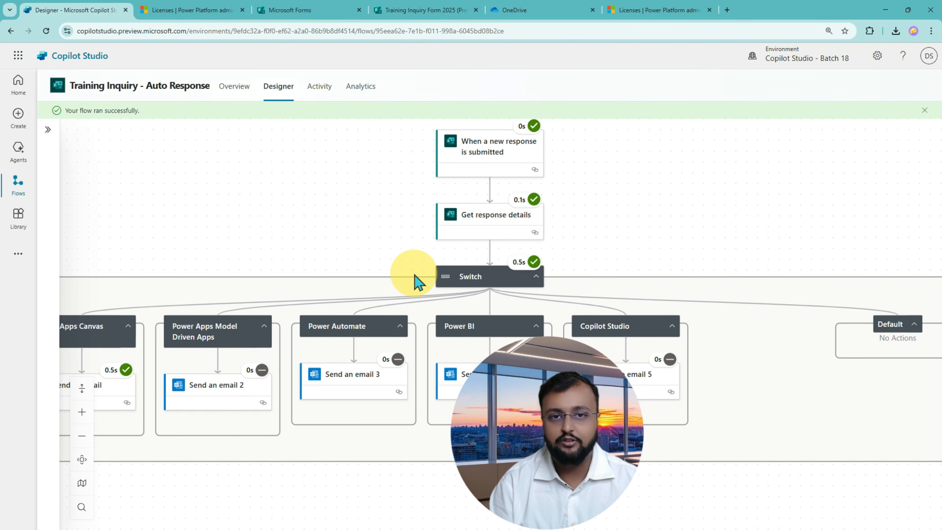
{"action": "left_click_drag", "start_coordinate": [270, 236], "coordinate": [412, 232]}
{"action": "left_click", "coordinate": [242, 396]}
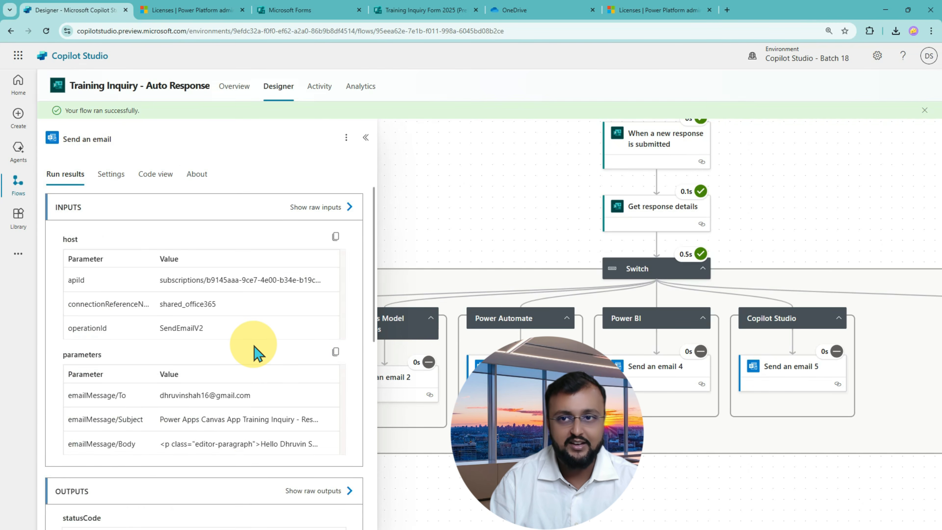
{"action": "scroll", "coordinate": [256, 347], "scroll_direction": "down", "scroll_amount": 2}
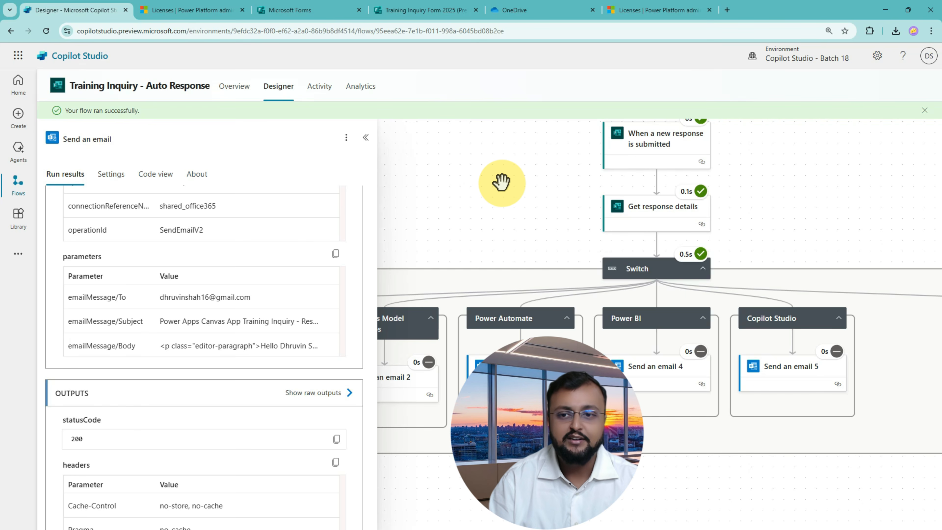
{"action": "left_click_drag", "start_coordinate": [505, 164], "coordinate": [544, 251]}
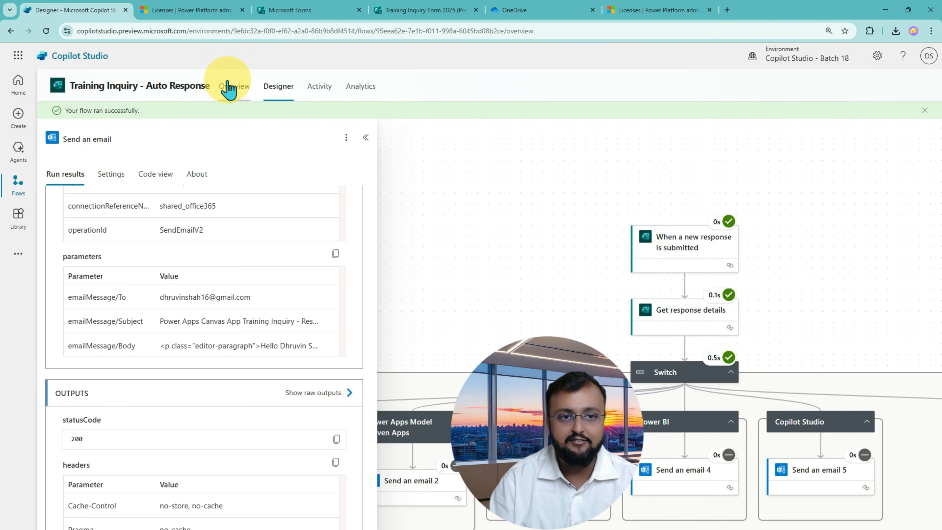
{"action": "left_click", "coordinate": [228, 89]}
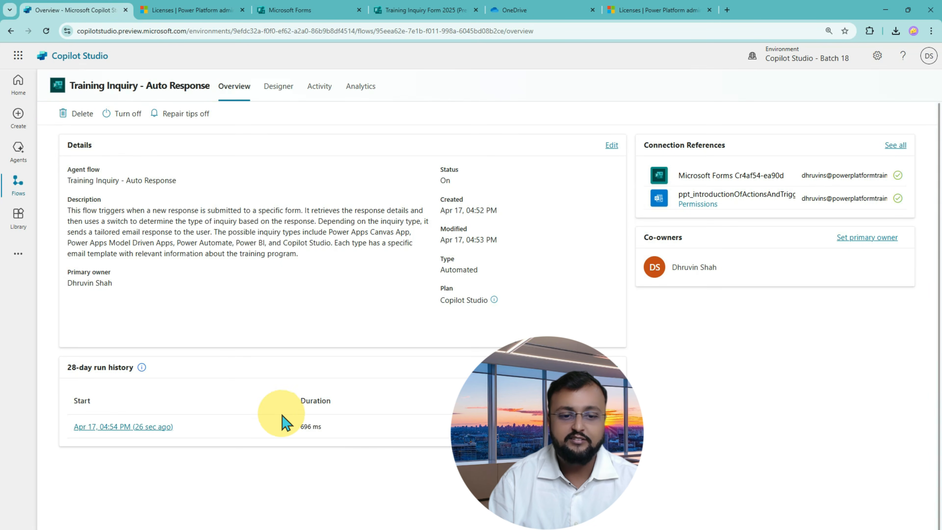
Review the run history, the 696 ms Succeeded run in Activity, and the Analytics page.
{"action": "left_click_drag", "start_coordinate": [50, 409], "coordinate": [656, 449]}
{"action": "key", "text": "Escape"}
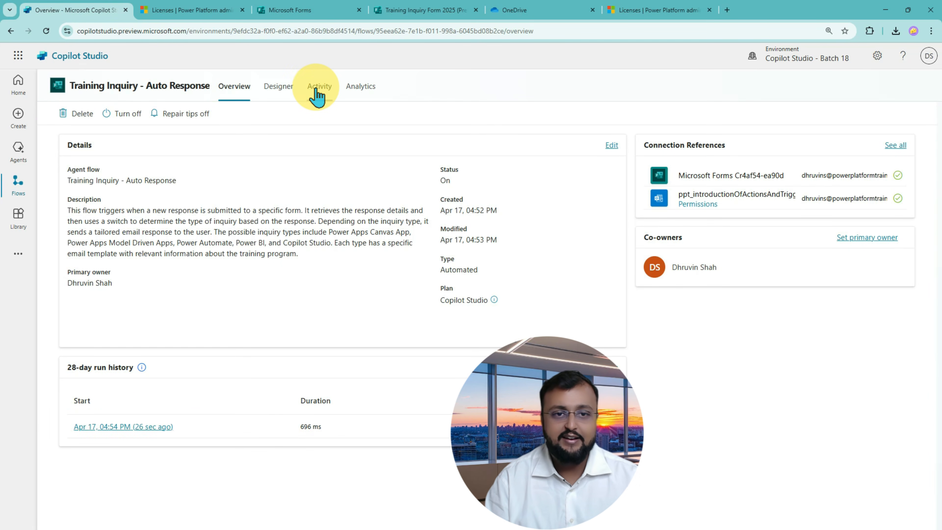
{"action": "left_click", "coordinate": [317, 95]}
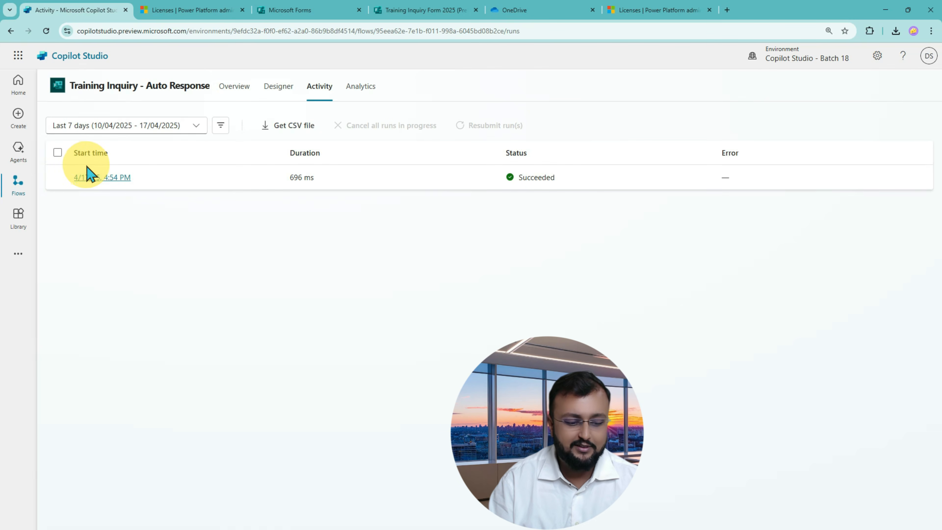
{"action": "key", "text": "ctrl+2"}
{"action": "mouse_move", "coordinate": [66, 164]}
{"action": "left_mouse_down"}
{"action": "mouse_move", "coordinate": [362, 186]}
{"action": "mouse_move", "coordinate": [813, 199]}
{"action": "left_mouse_up"}
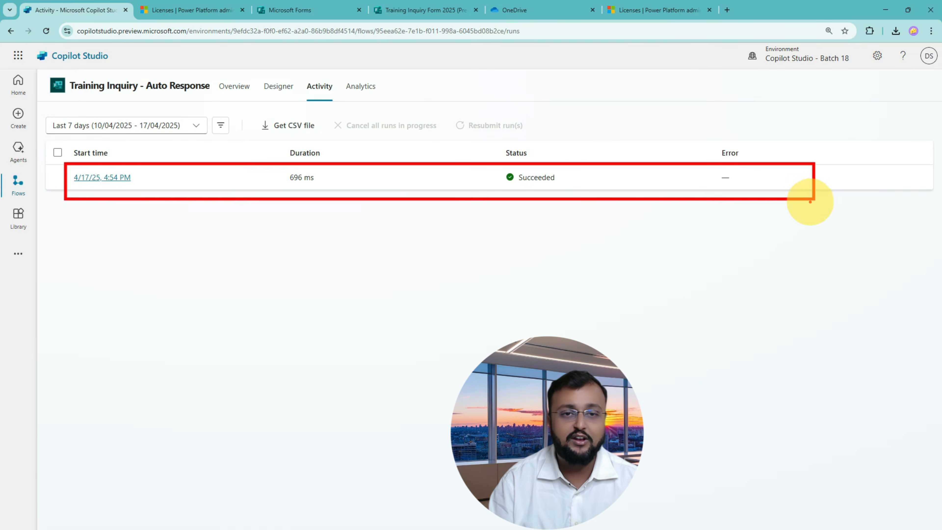
{"action": "key", "text": "Escape"}
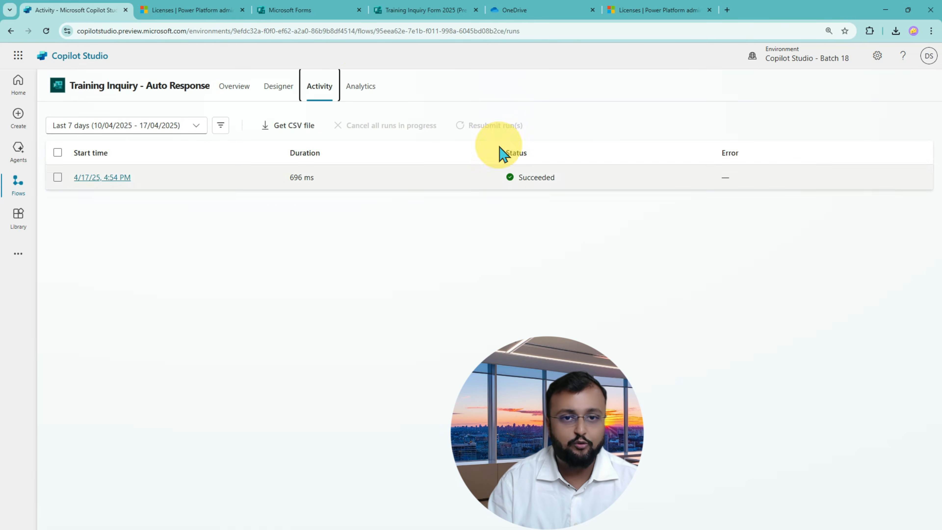
{"action": "left_click", "coordinate": [356, 88]}
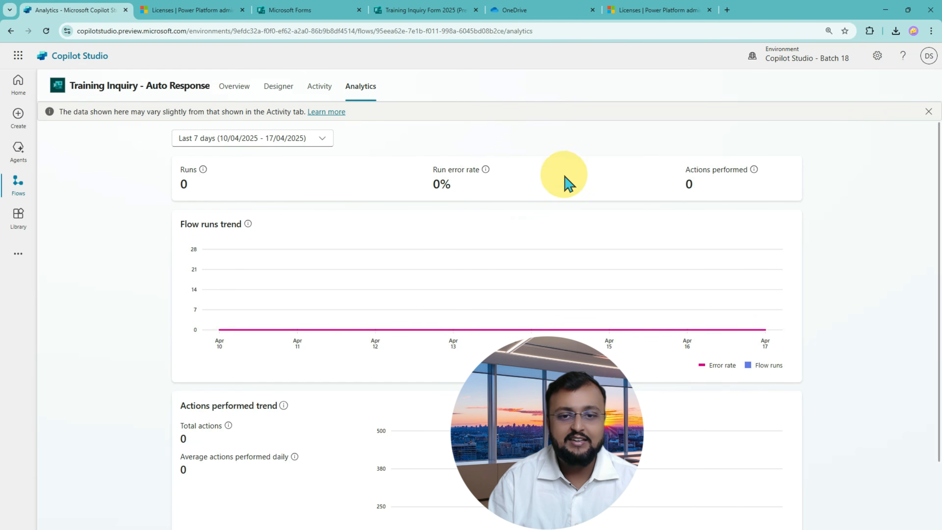
{"action": "left_click", "coordinate": [230, 89]}
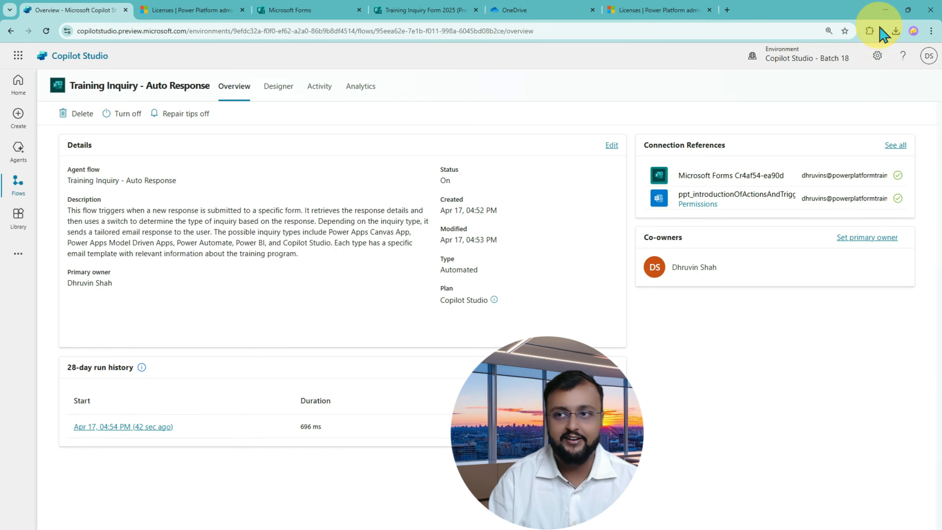
{"action": "left_click", "coordinate": [886, 11]}
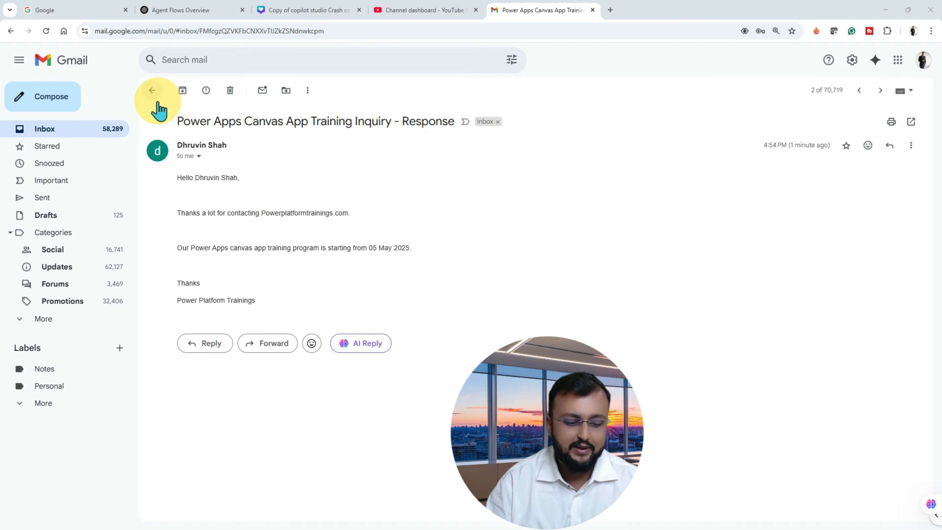
{"action": "mouse_move", "coordinate": [139, 104]}
{"action": "left_mouse_down"}
{"action": "mouse_move", "coordinate": [537, 305]}
{"action": "mouse_move", "coordinate": [604, 323]}
{"action": "left_mouse_up"}
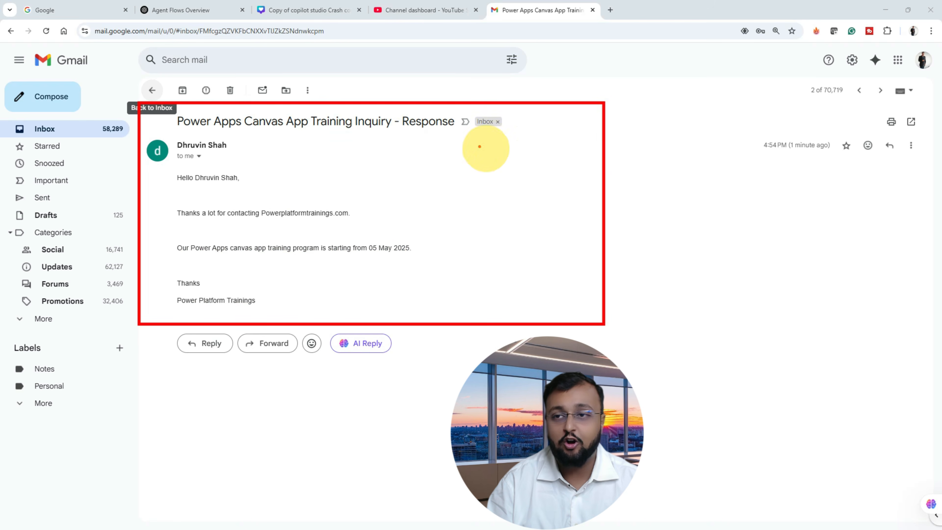
{"action": "mouse_move", "coordinate": [636, 181]}
{"action": "left_mouse_down"}
{"action": "mouse_move", "coordinate": [703, 181]}
{"action": "mouse_move", "coordinate": [678, 196]}
{"action": "left_mouse_up"}
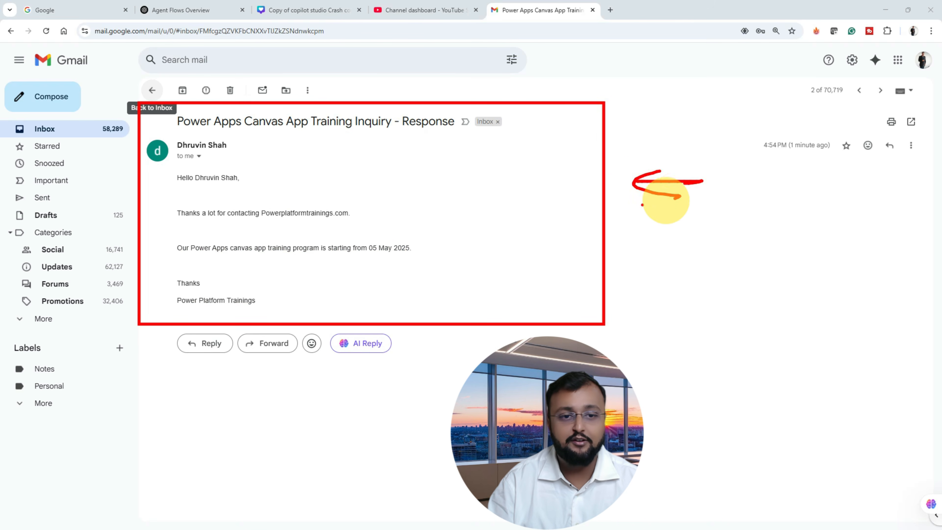
{"action": "mouse_move", "coordinate": [394, 158]}
{"action": "left_mouse_down"}
{"action": "mouse_move", "coordinate": [457, 311]}
{"action": "mouse_move", "coordinate": [399, 306]}
{"action": "left_mouse_up"}
{"action": "left_click_drag", "start_coordinate": [372, 256], "coordinate": [432, 256]}
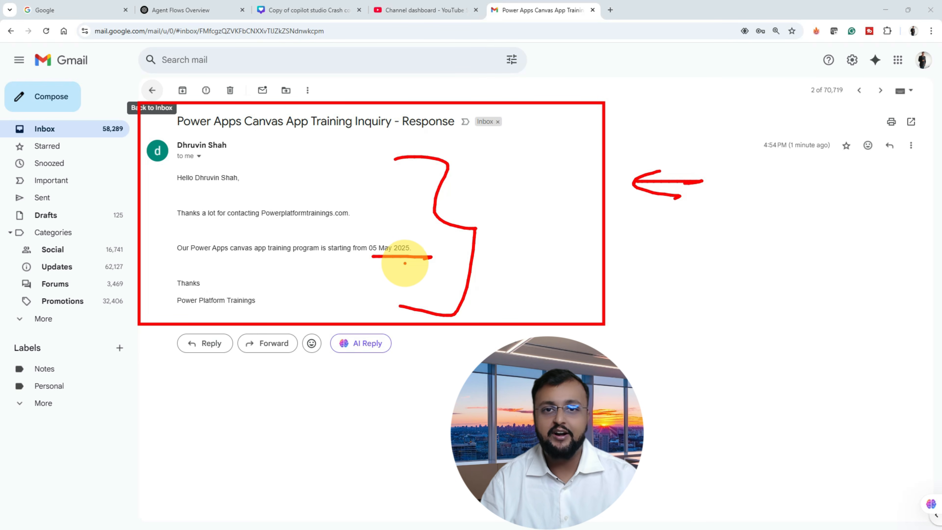
{"action": "key", "text": "Escape"}
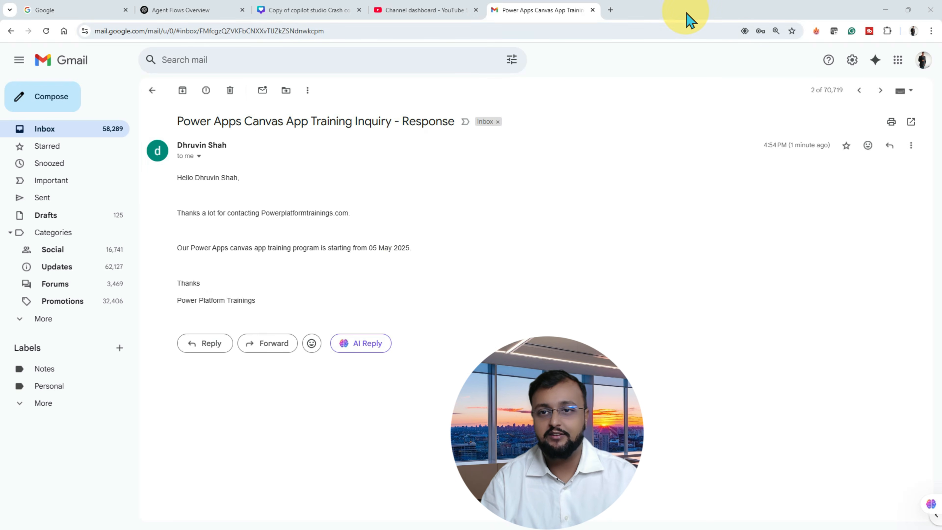
{"action": "mouse_move", "coordinate": [686, 10]}
{"action": "left_mouse_down"}
{"action": "mouse_move", "coordinate": [142, 189]}
{"action": "mouse_move", "coordinate": [0, 187]}
{"action": "left_mouse_up"}
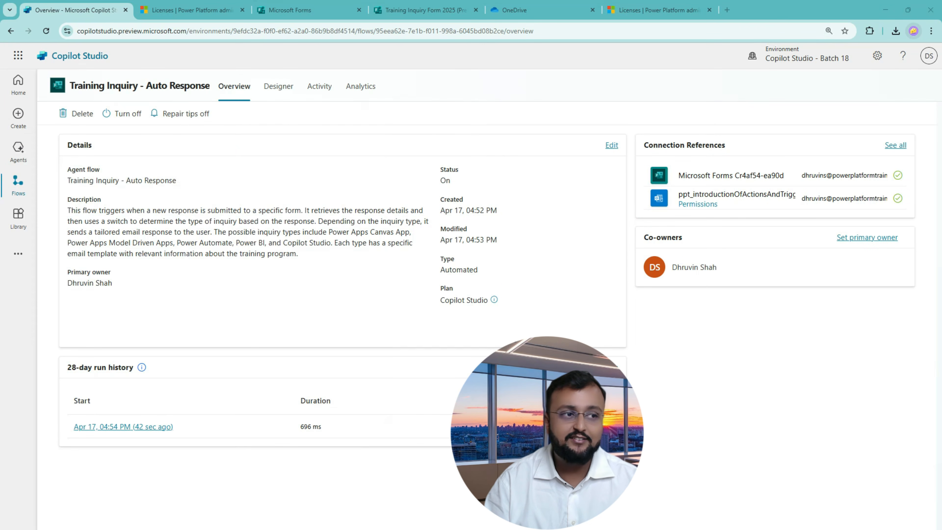